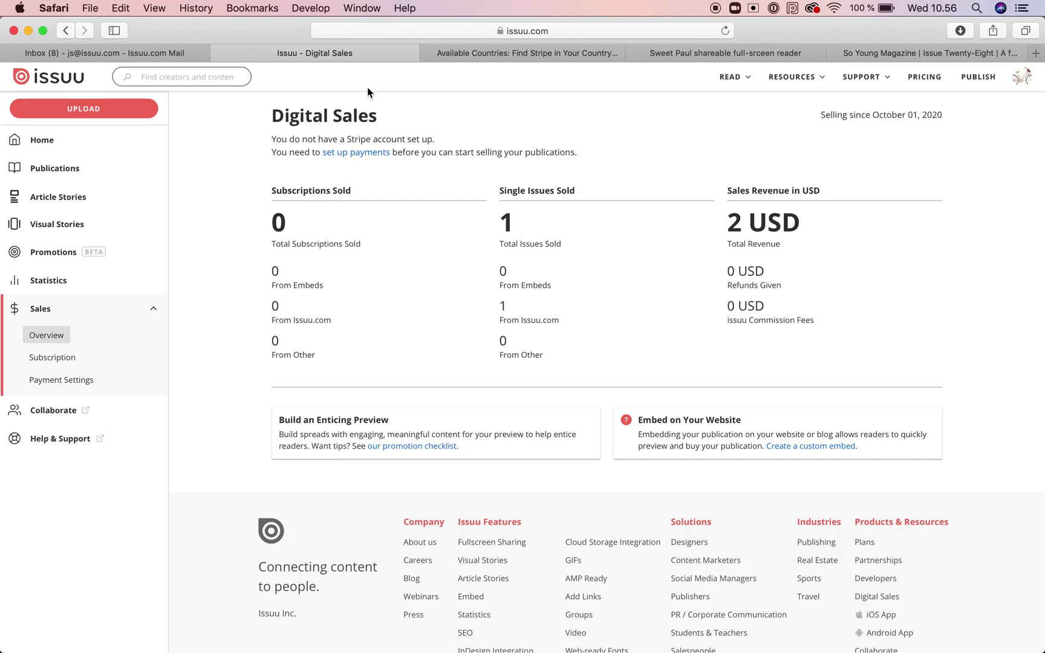
Leave the Issuu sales overview (one issue sold, 2 USD) for Stripe's Available Countries page
click(501, 53)
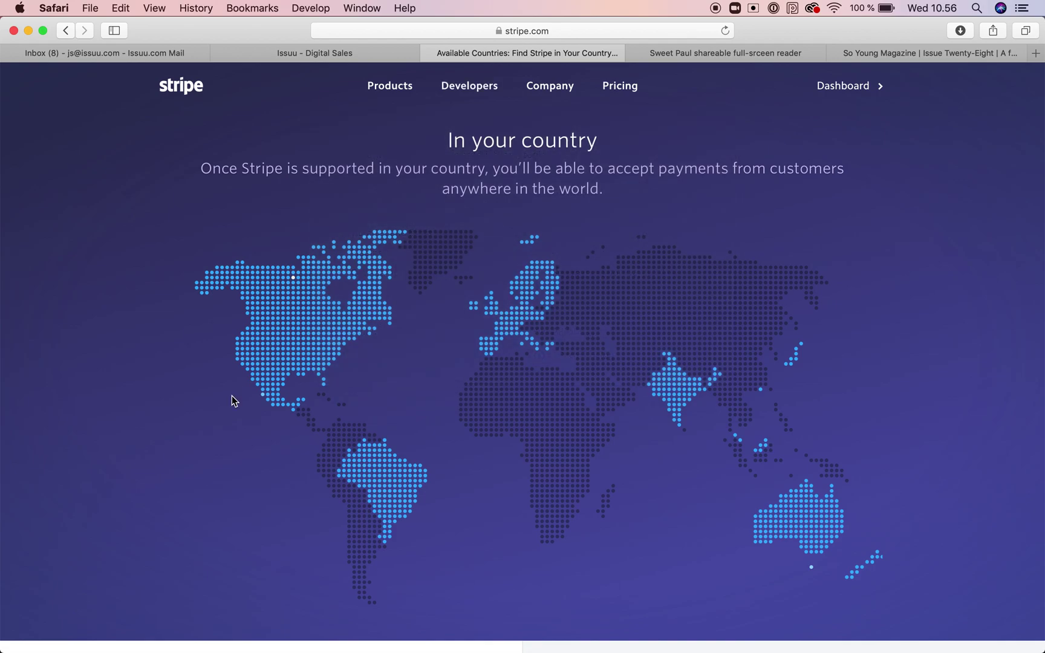
Scroll through Stripe's list of 42 supported countries and dismiss the Favourites popup
scroll(232, 395, down, 5)
scroll(232, 395, down, 3)
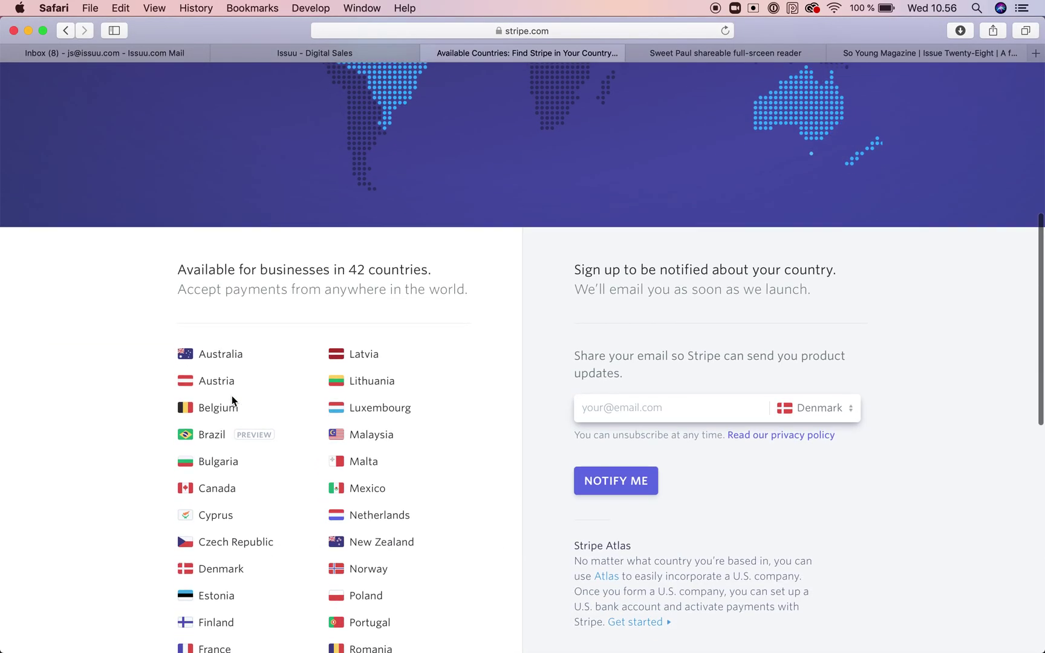
scroll(232, 397, down, 3)
scroll(233, 401, up, 5)
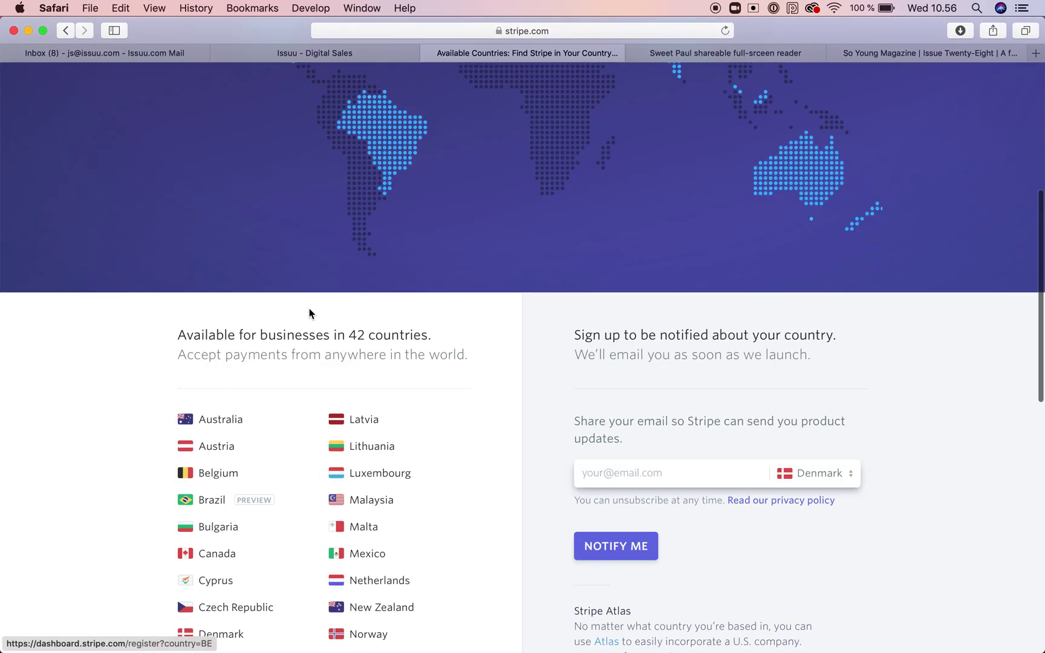
click(580, 30)
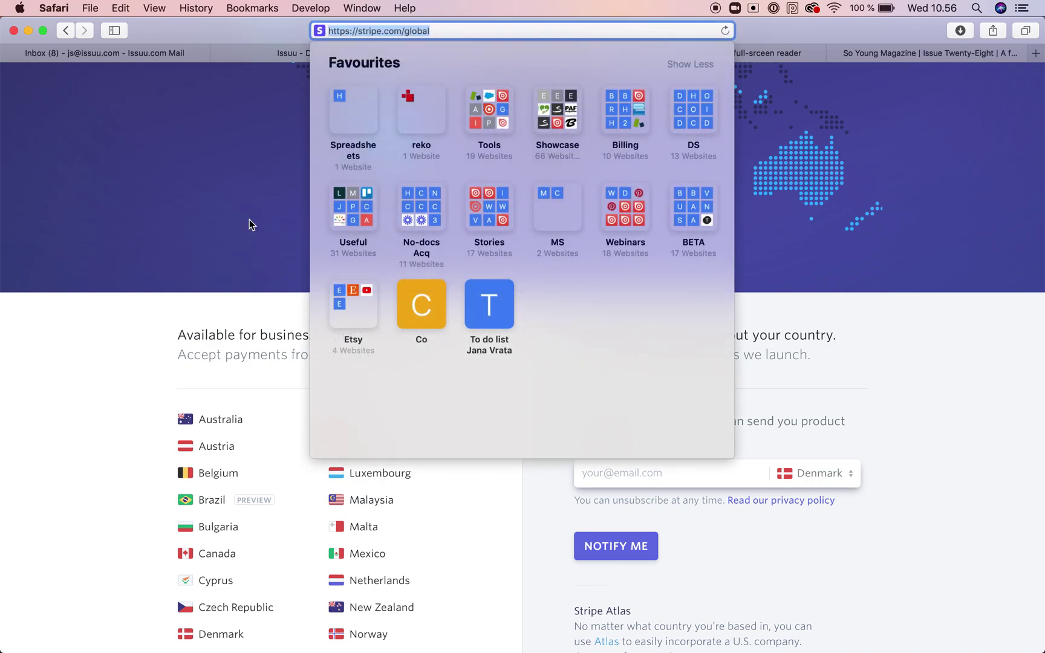
click(125, 366)
Scan the country list again, then return to the Issuu Digital Sales tab
scroll(124, 405, down, 2)
scroll(124, 427, down, 5)
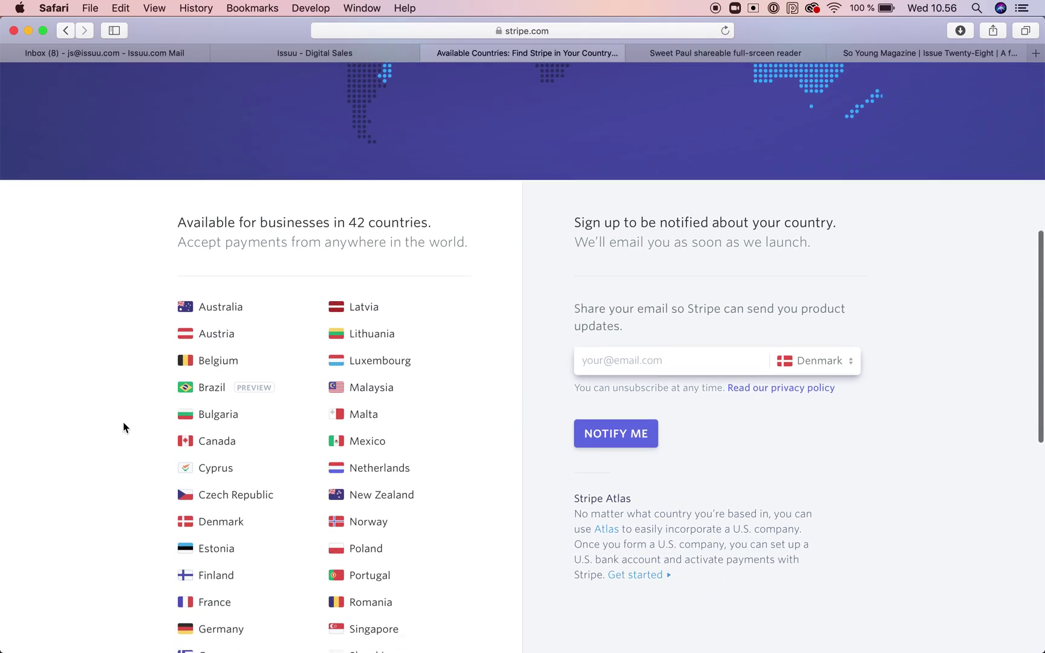
scroll(124, 427, up, 10)
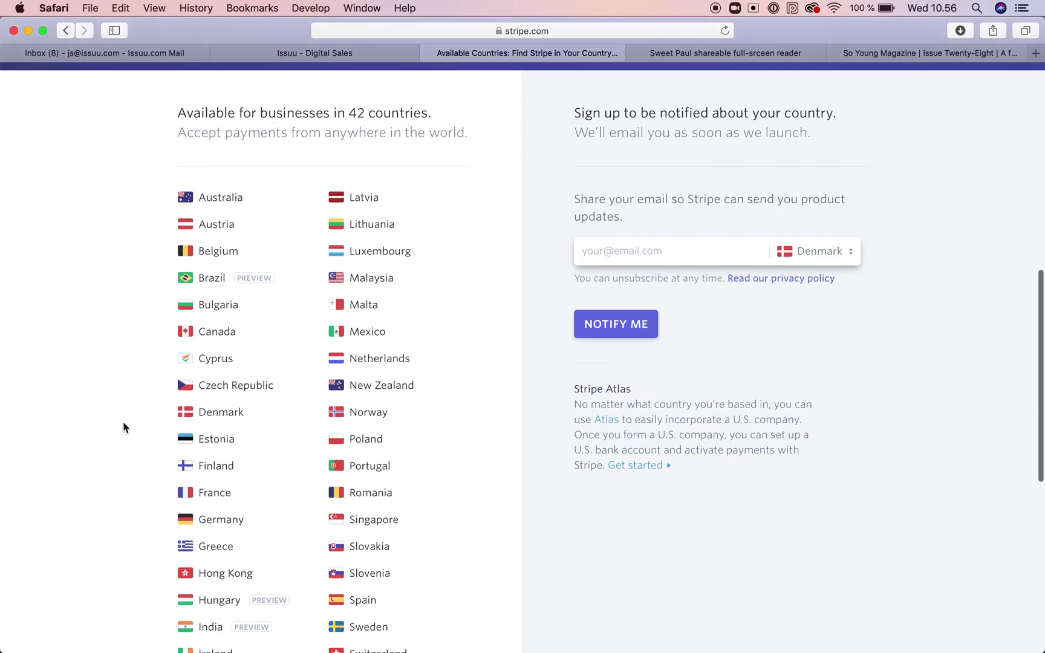
scroll(124, 427, up, 3)
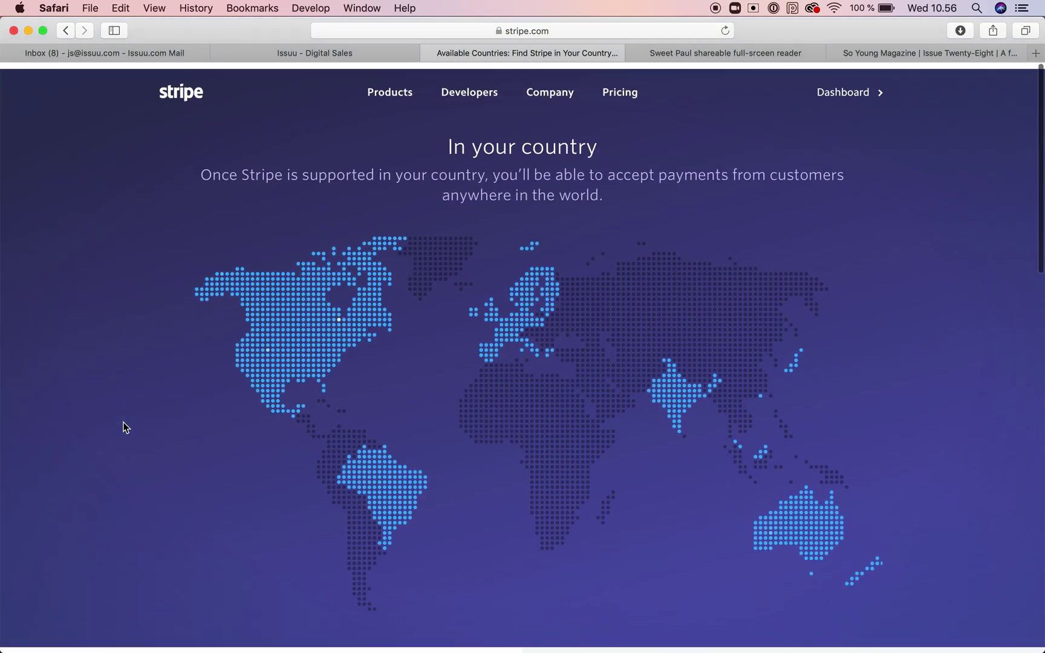
click(340, 52)
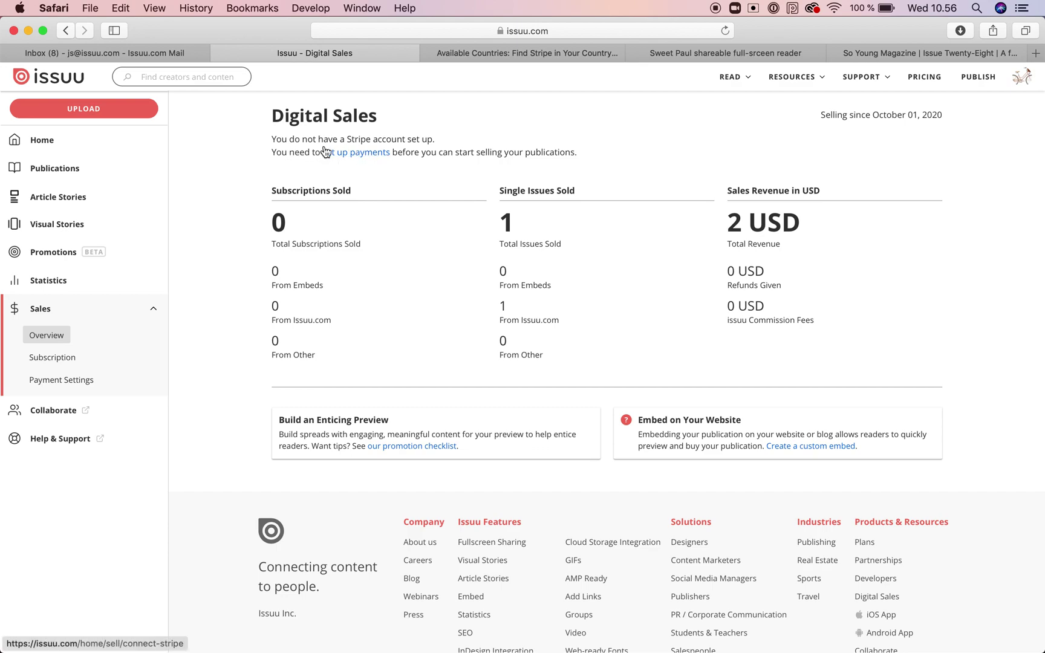
Start Issuu payment setup from the Digital Sales page, reaching the Connect with Stripe step
click(359, 157)
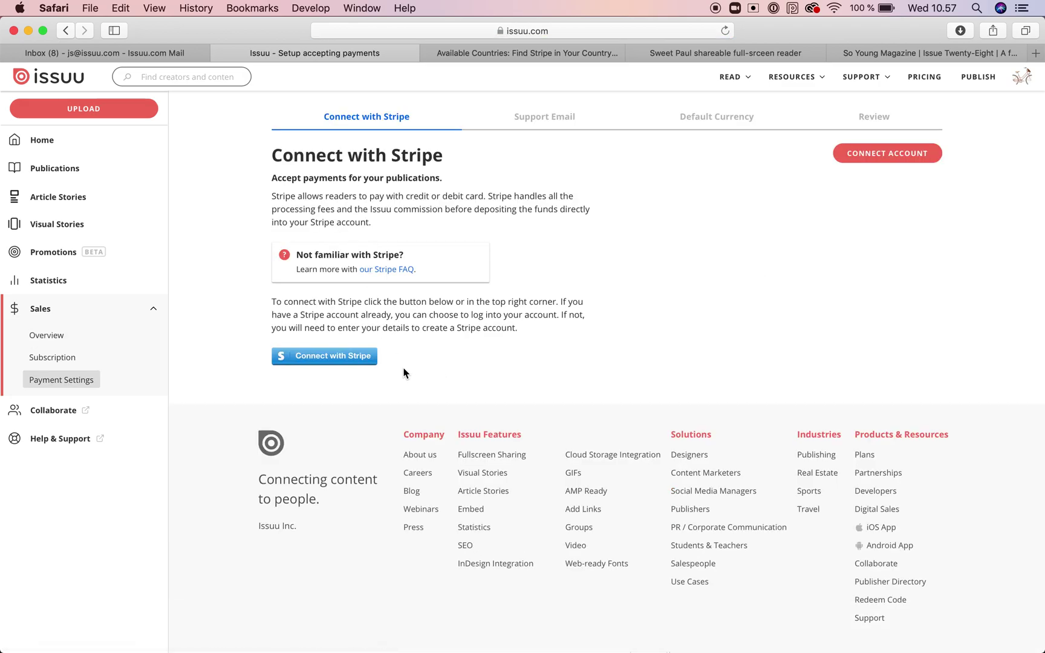
Authorize Issuu to use the existing Denmark-based Stripe account
click(337, 358)
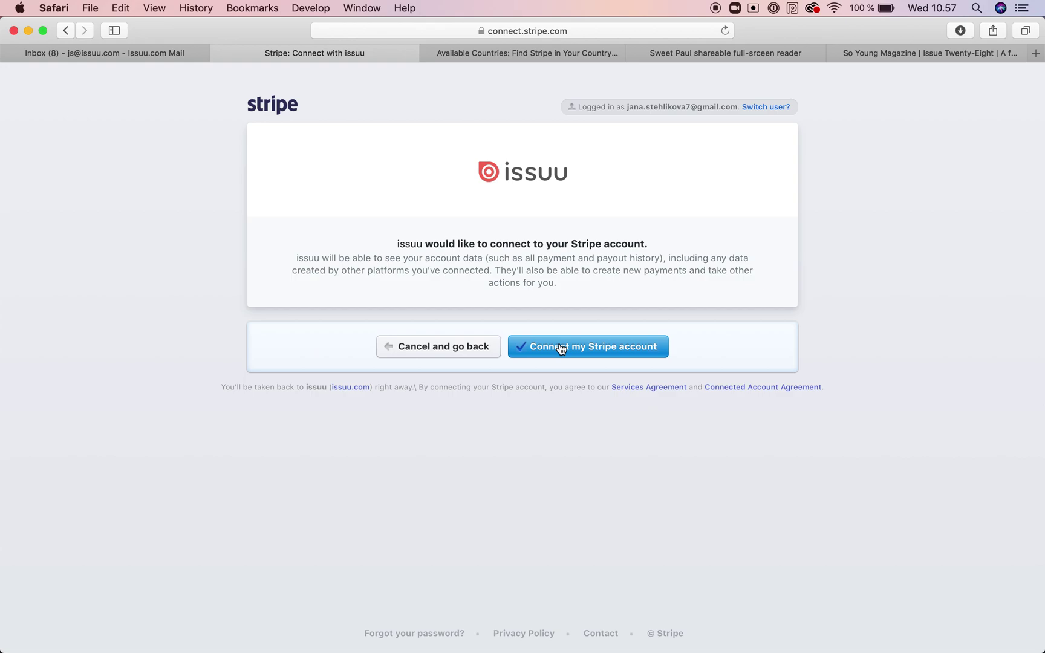
click(531, 351)
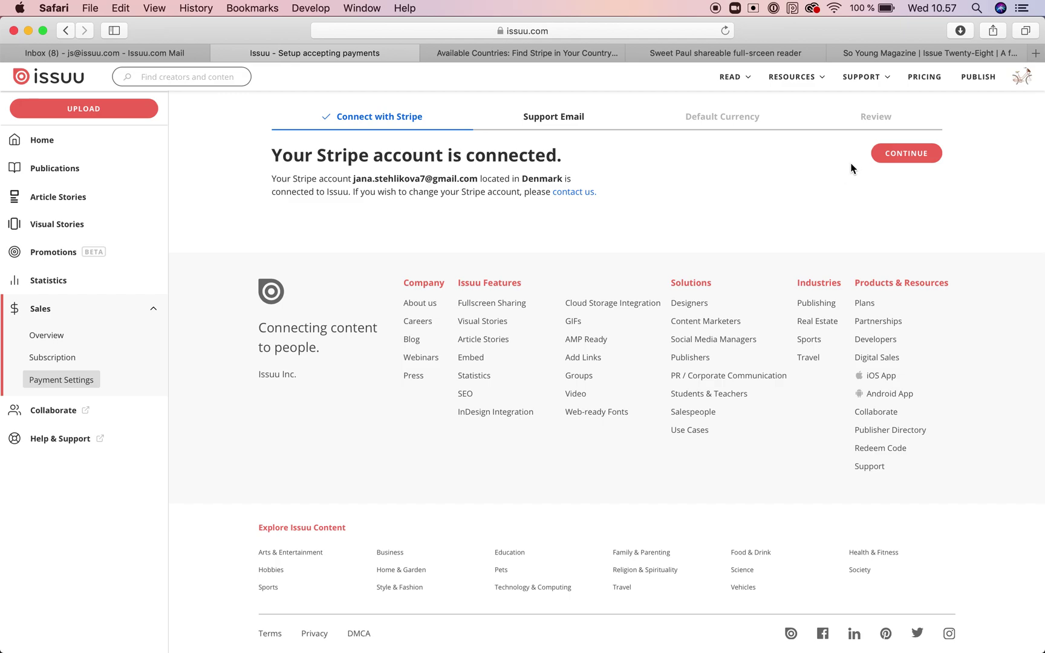
Accept the connected Stripe account and keep the prefilled billing support email
click(900, 156)
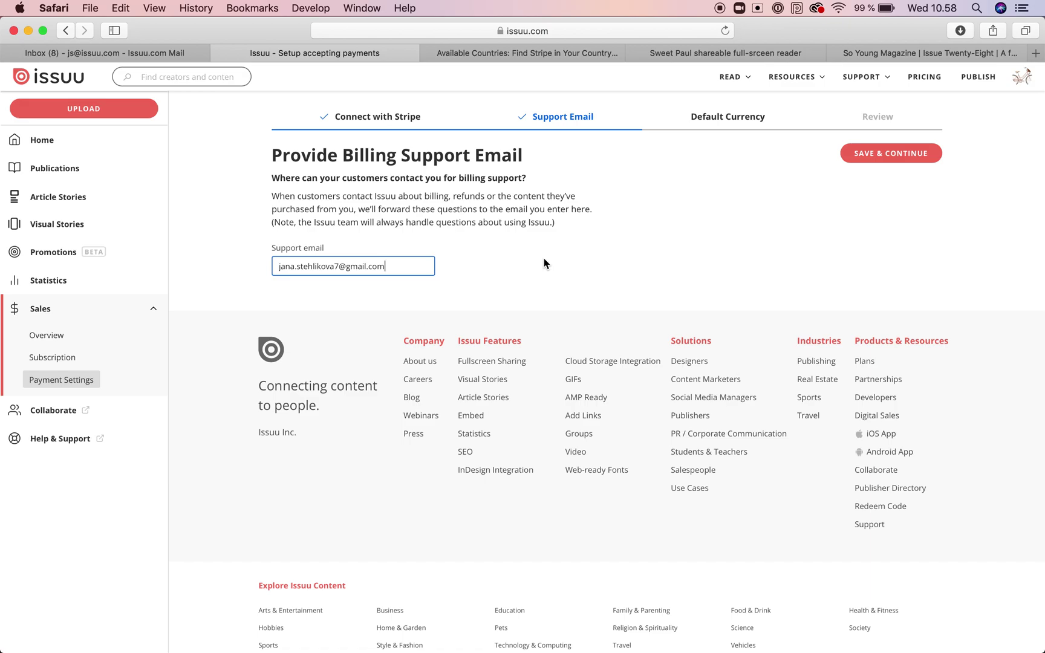
click(873, 153)
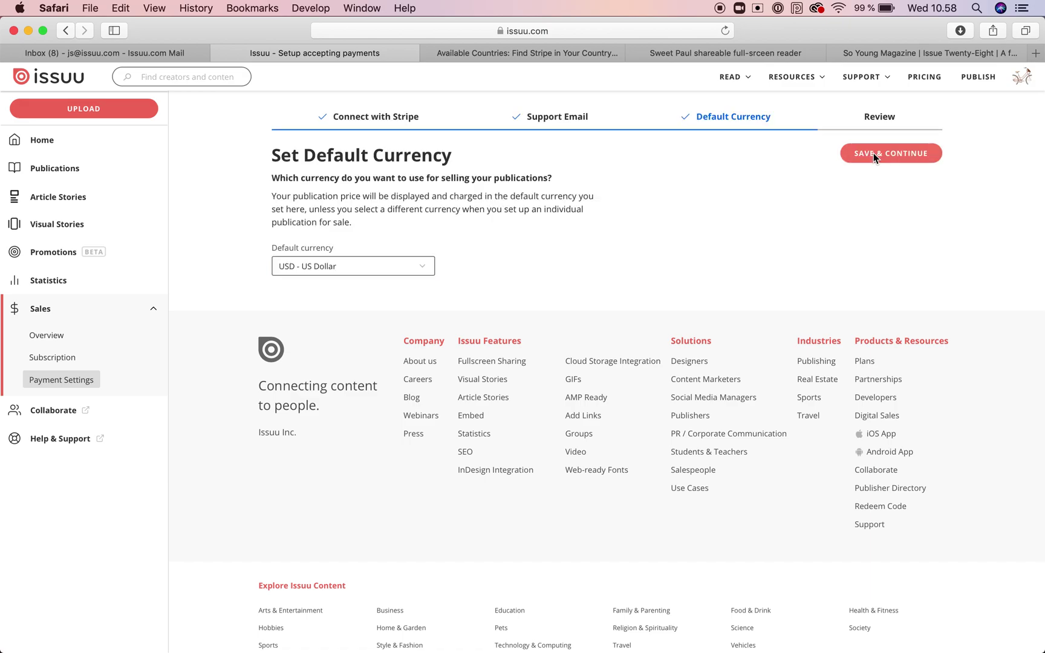
Keep USD - US Dollar as default currency, finish payment setup, and go to the home dashboard
click(424, 270)
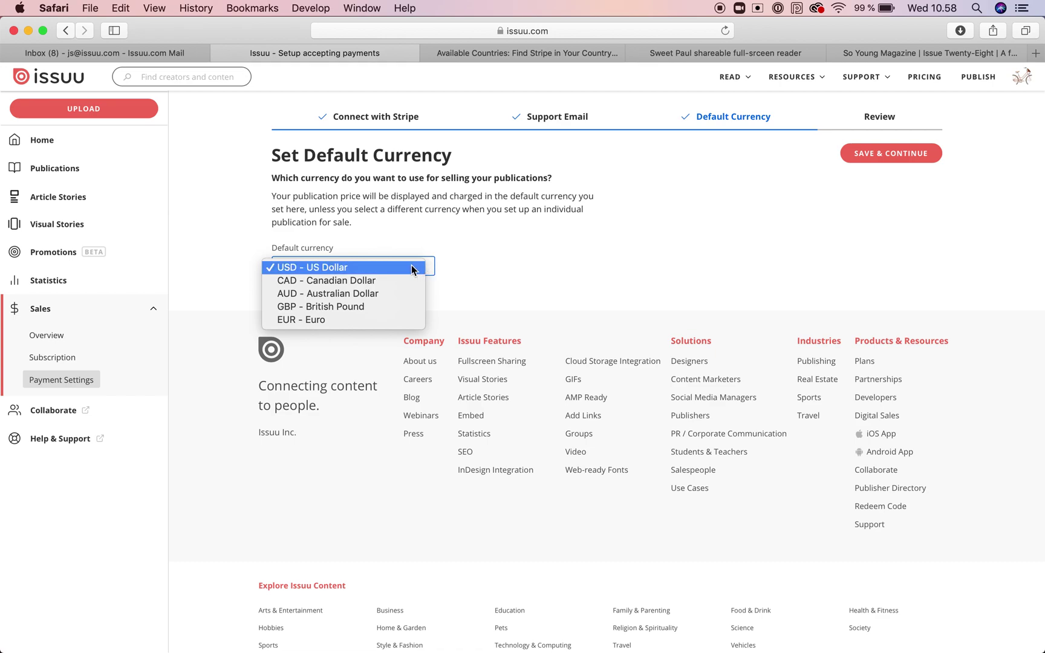
click(435, 265)
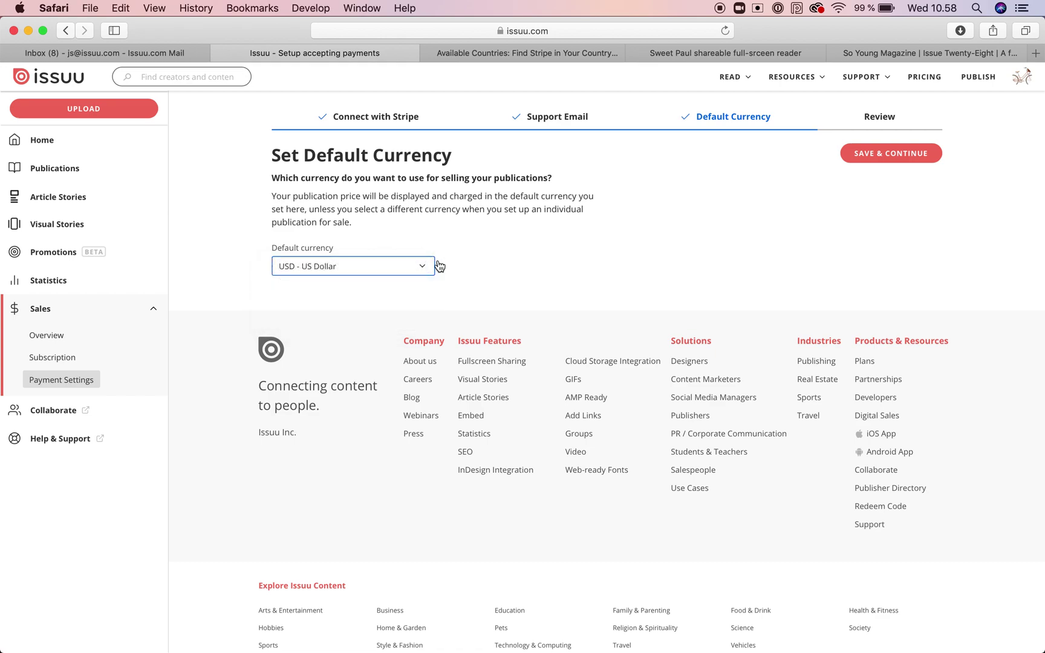
click(865, 154)
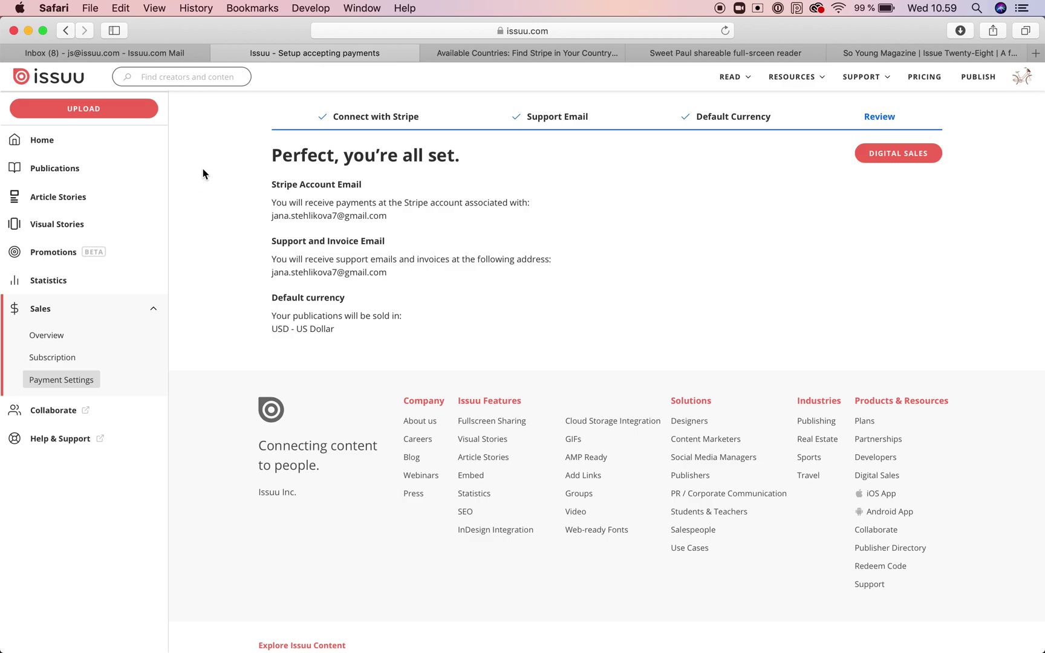
click(53, 141)
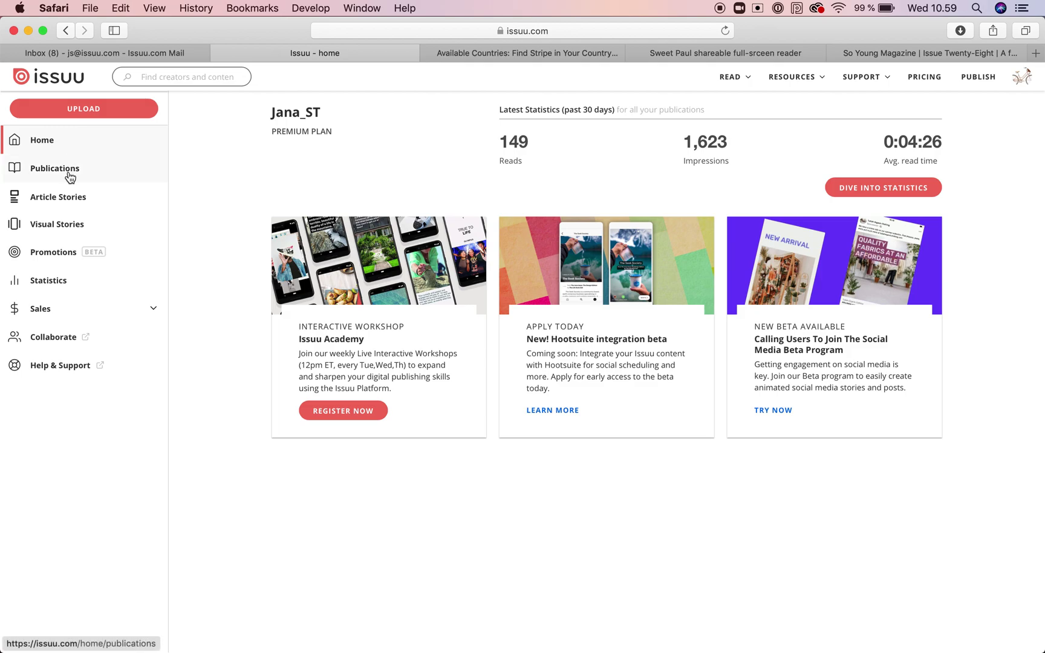
Upload Etsy_Christmas.pdf from this computer as a new publication
click(84, 110)
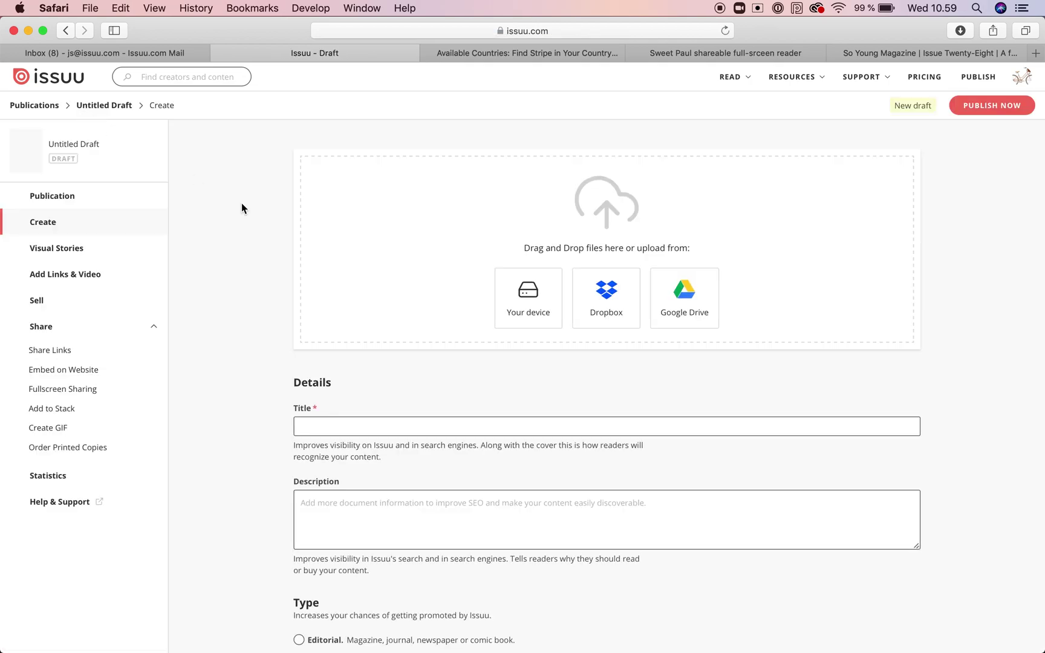
click(527, 299)
click(357, 133)
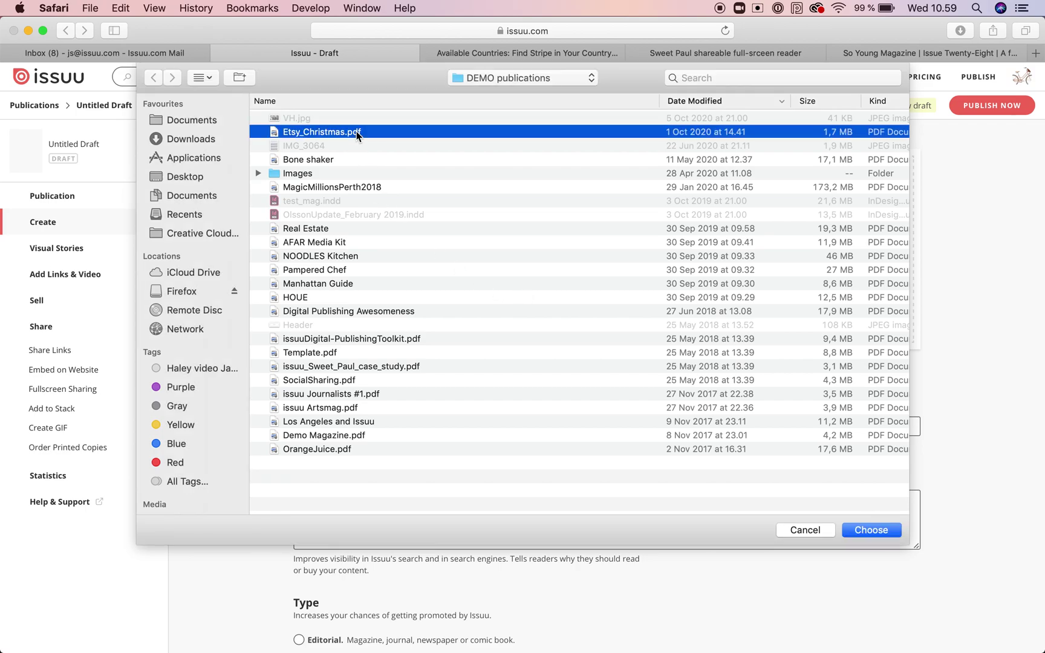
click(870, 530)
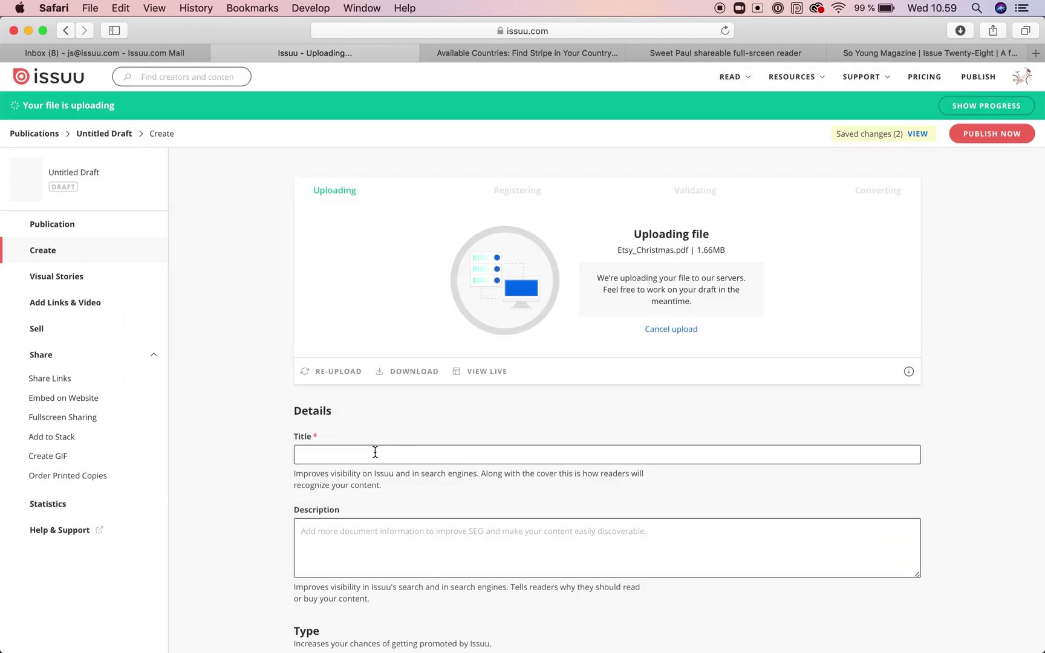
Title the publication 'Etsy Wave' and set its type to Promotion/Marketing
click(324, 454)
text(Etsy)
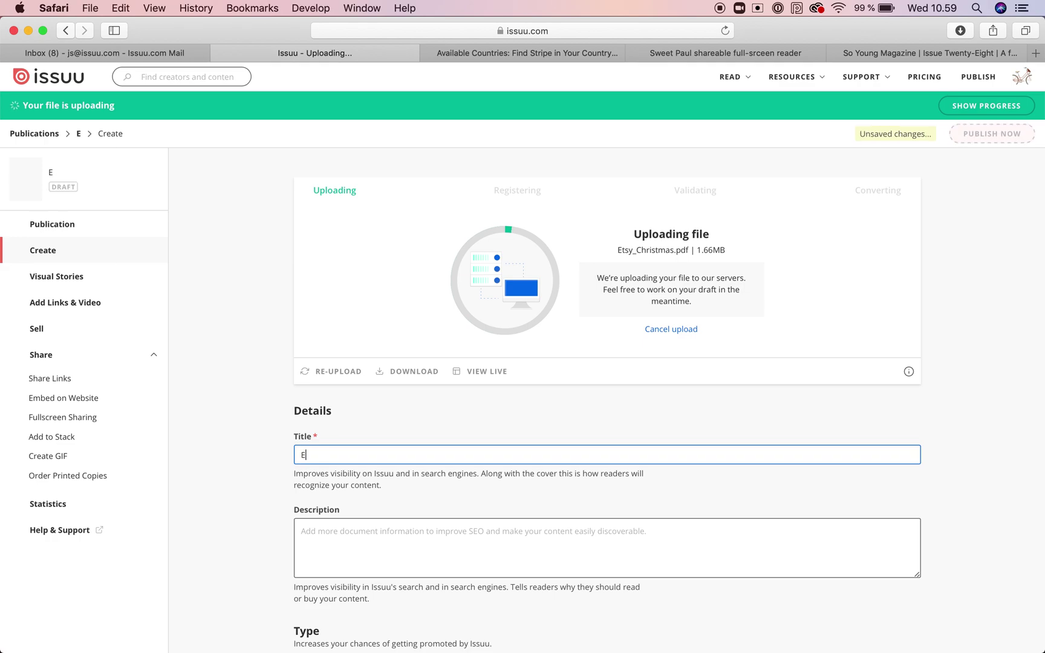
text(ve)
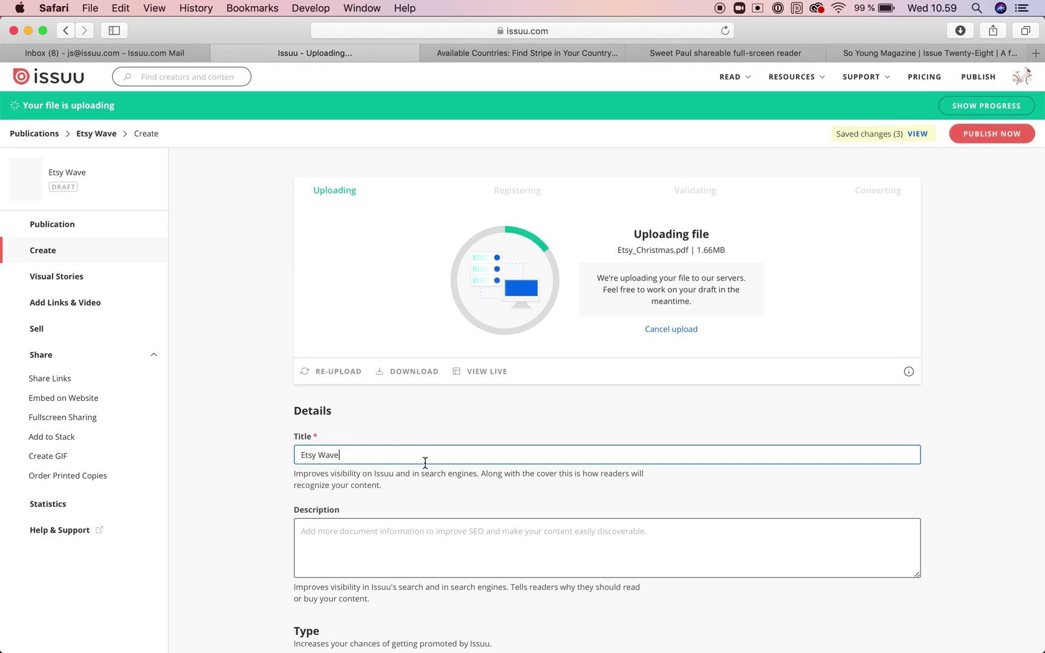
click(339, 529)
scroll(340, 530, down, 5)
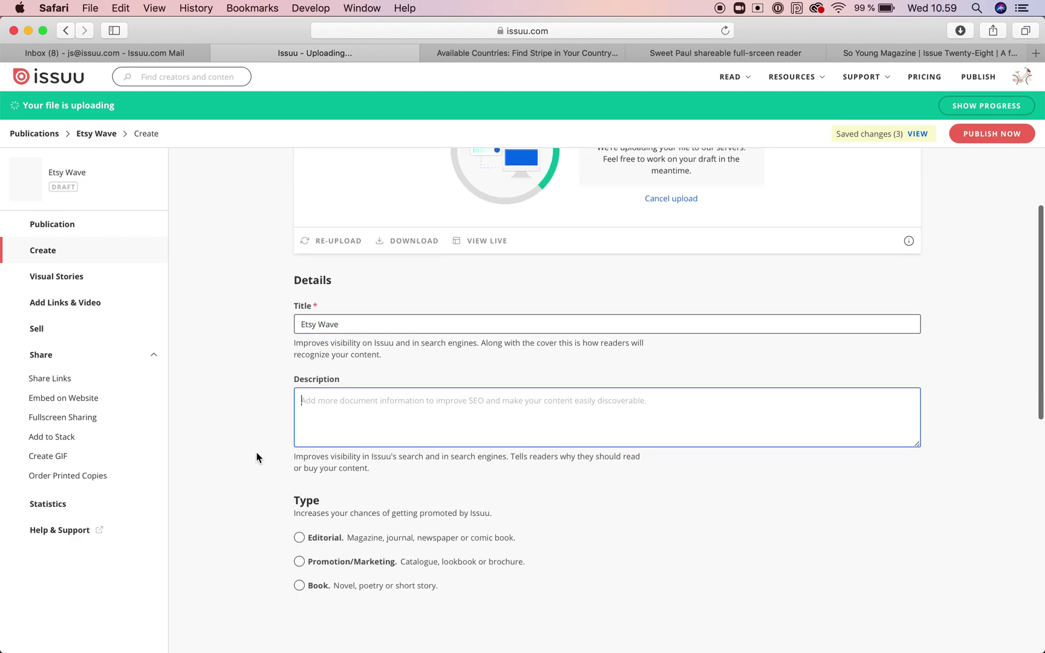
scroll(249, 448, down, 3)
click(299, 466)
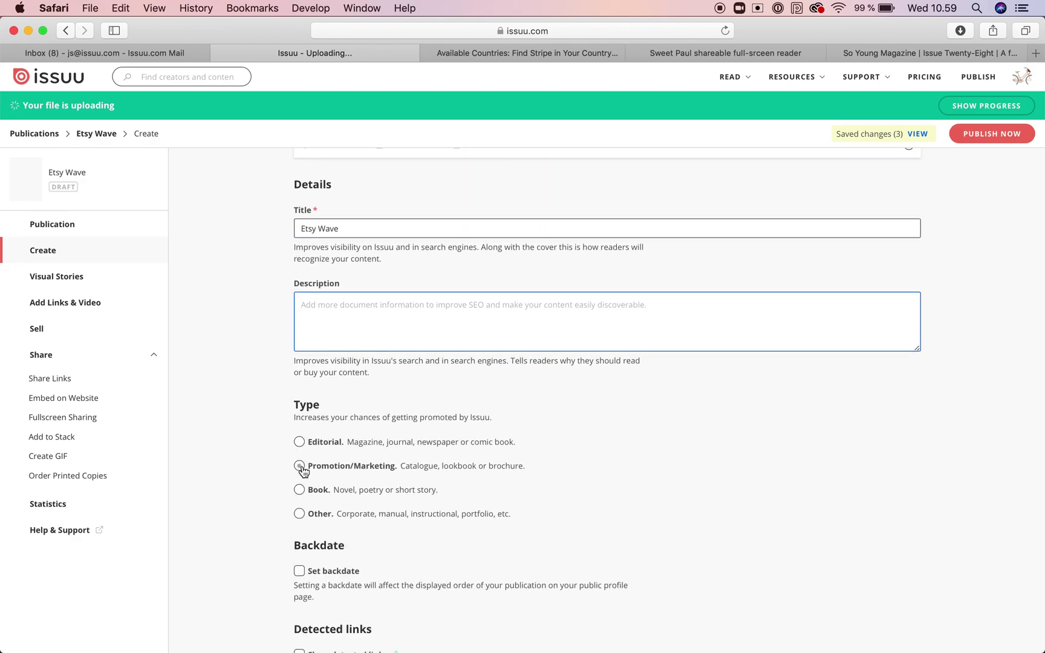
scroll(250, 493, down, 10)
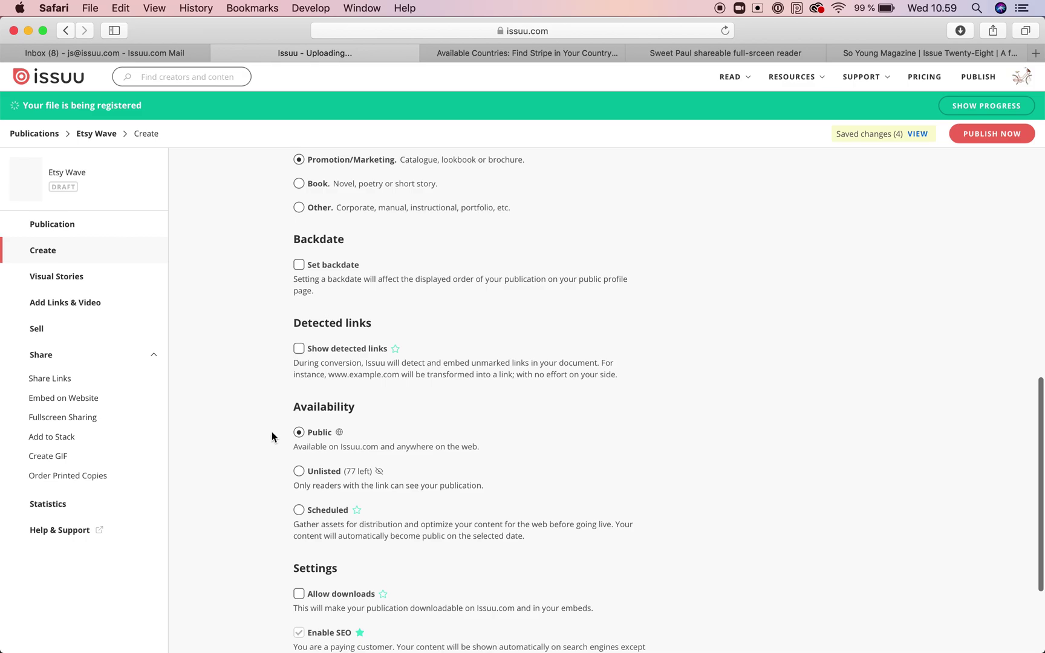
scroll(273, 458, down, 5)
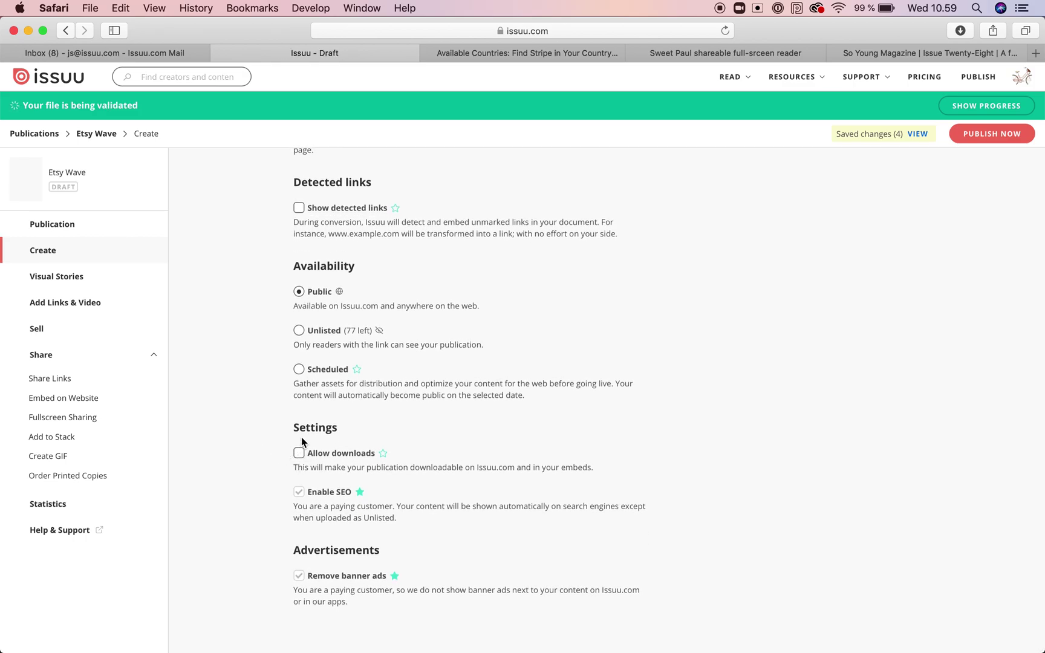
scroll(263, 437, up, 15)
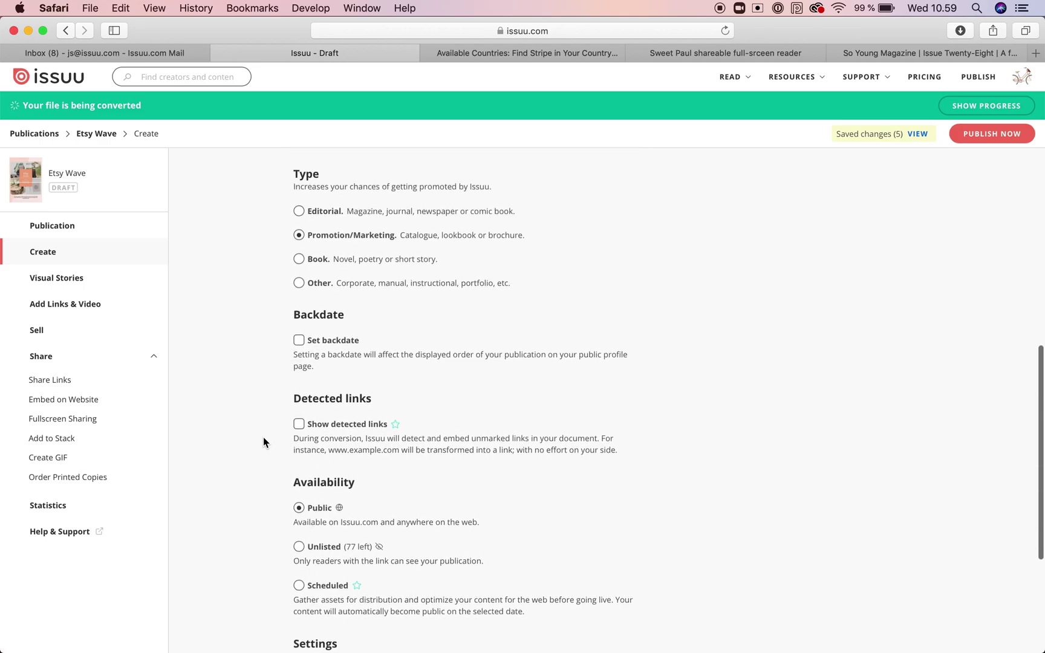
Make Etsy Wave available for purchase with a 2.00 USD unit price
click(53, 333)
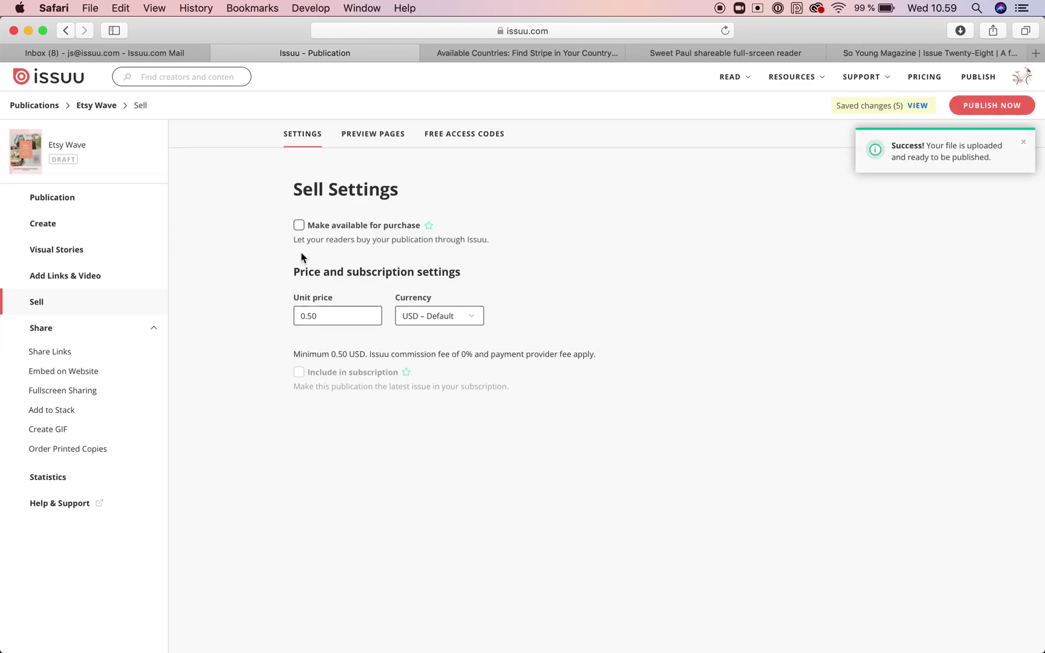
click(299, 225)
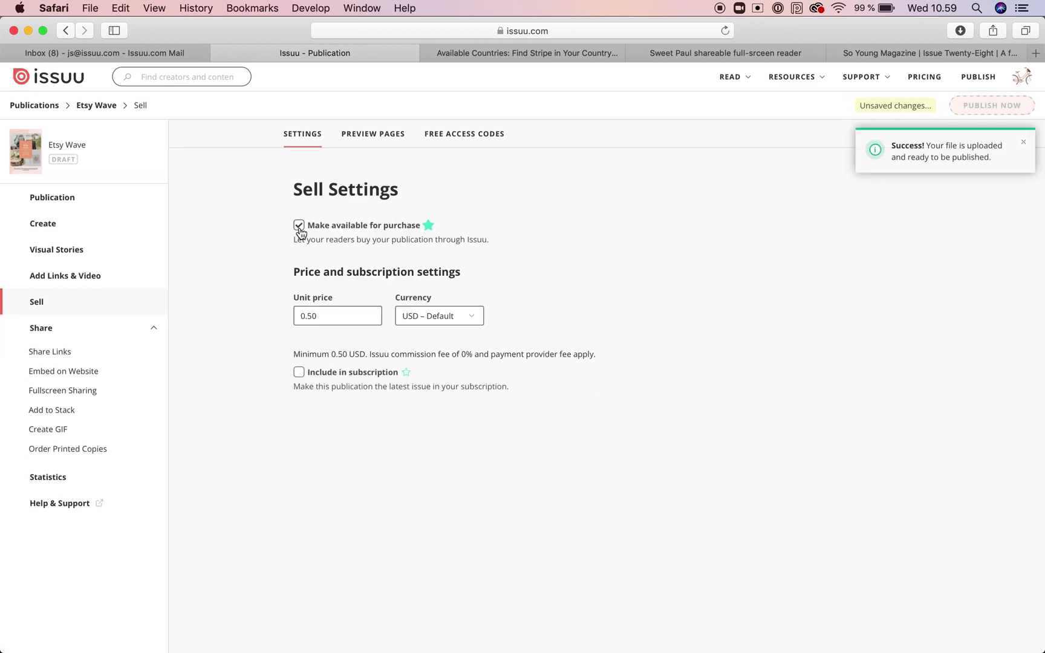
double_click(334, 316)
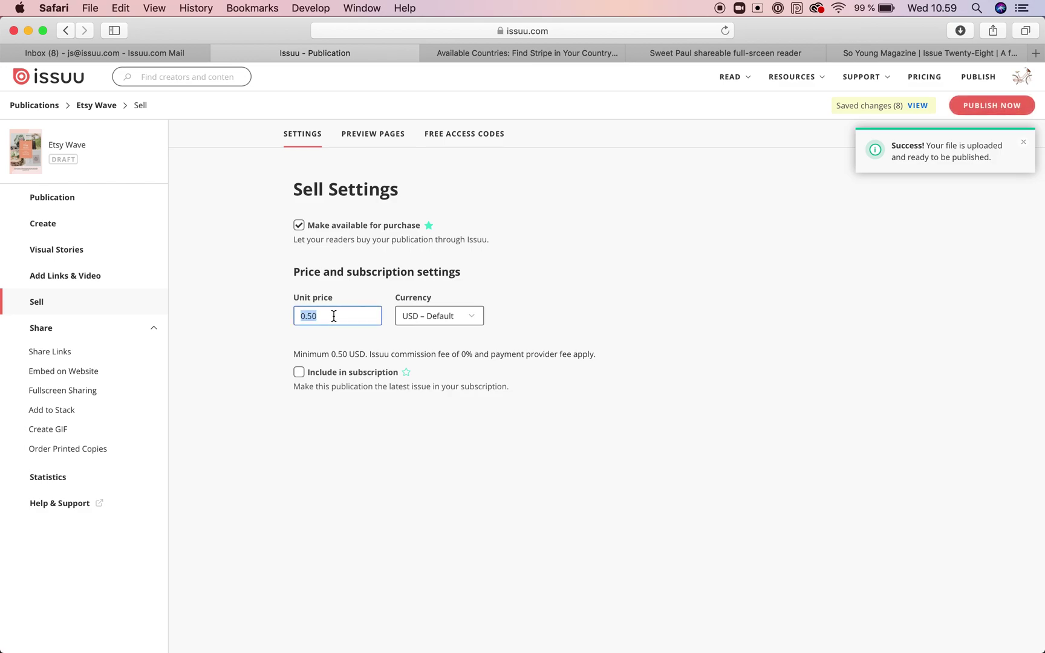
text(2)
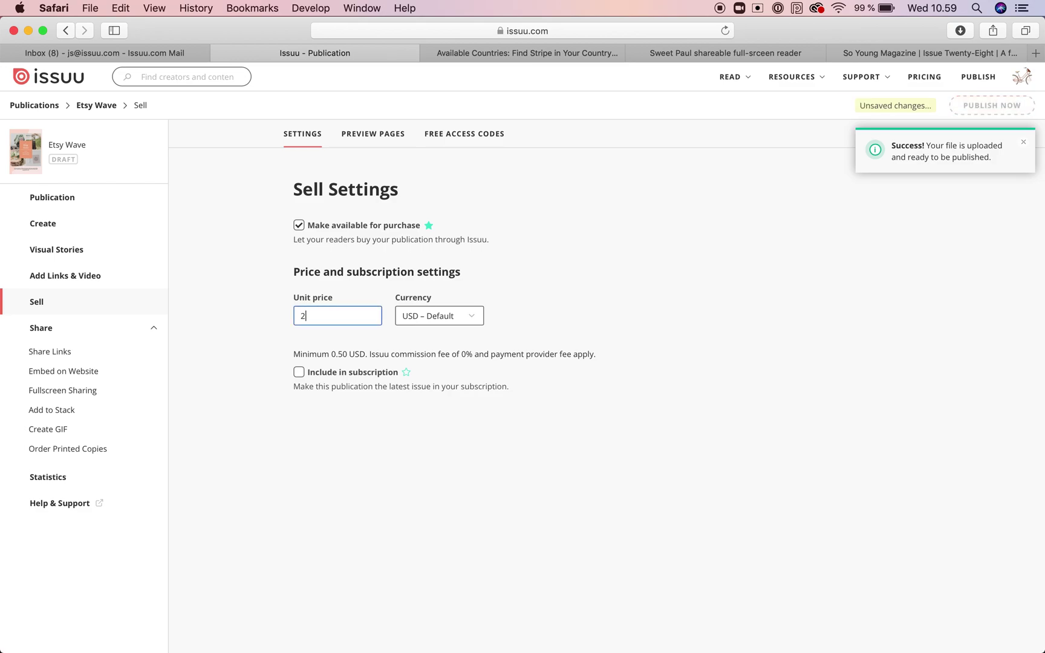
click(548, 335)
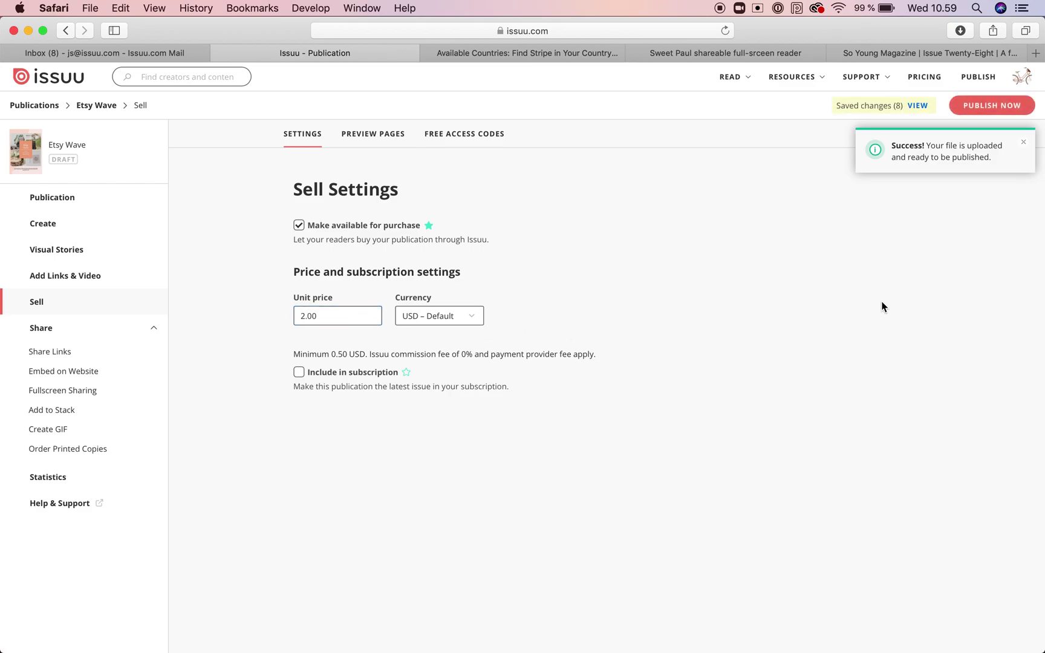
click(1024, 142)
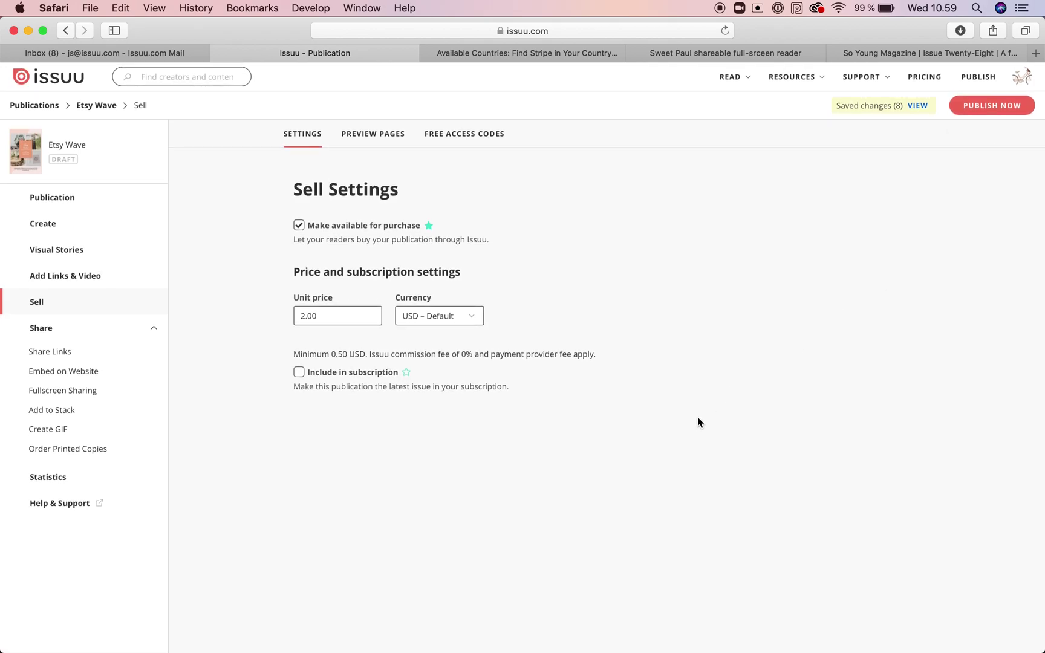
Limit Etsy Wave's free preview to page 1 only and publish it
click(366, 138)
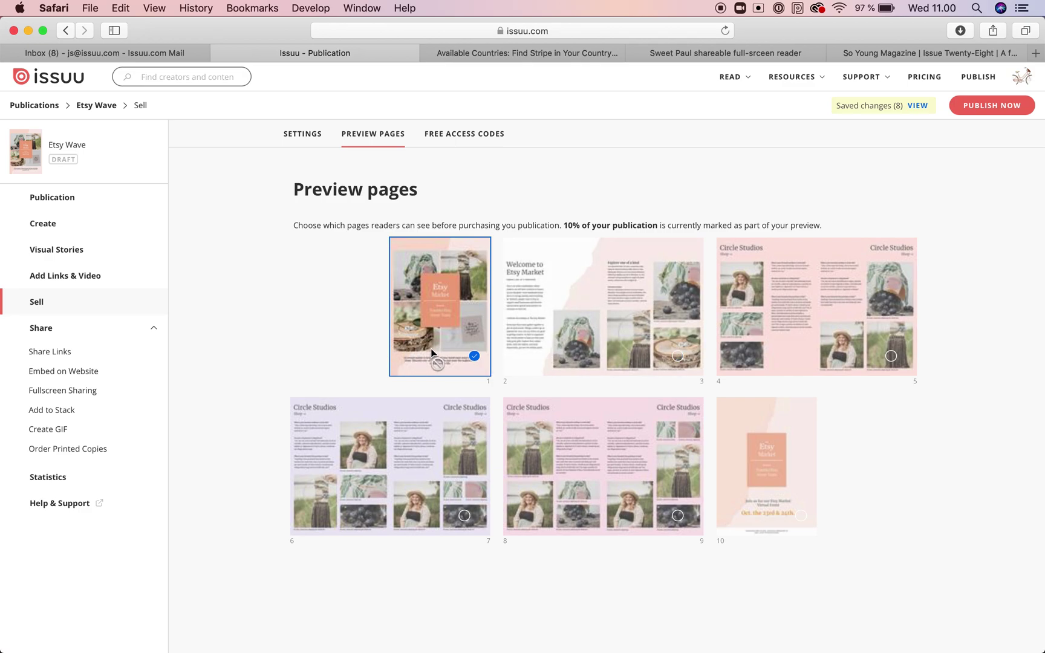
click(634, 353)
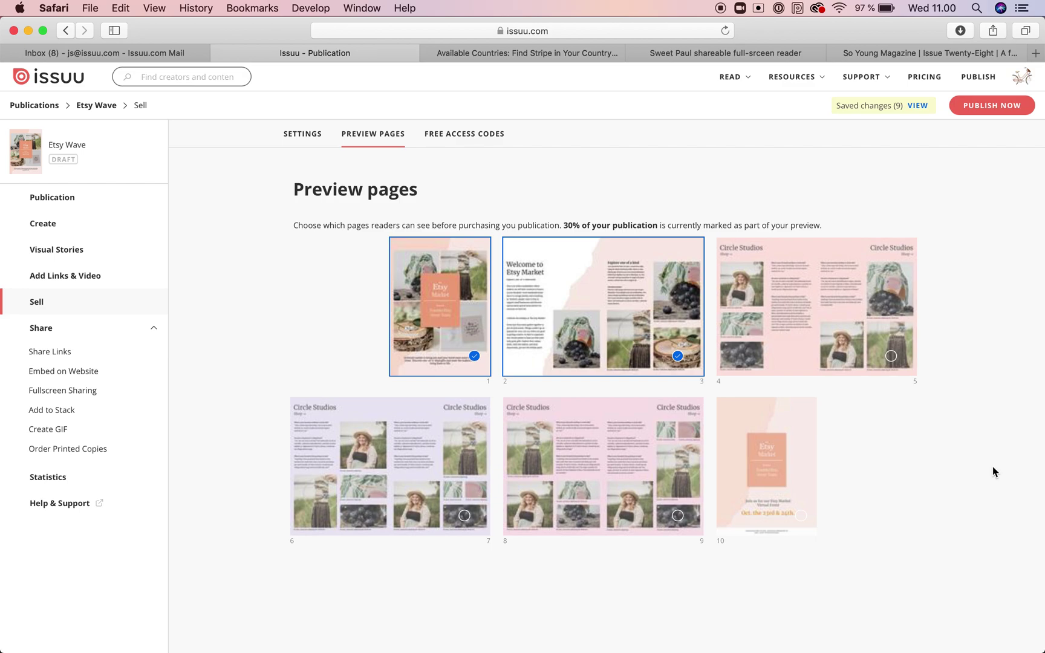
click(677, 355)
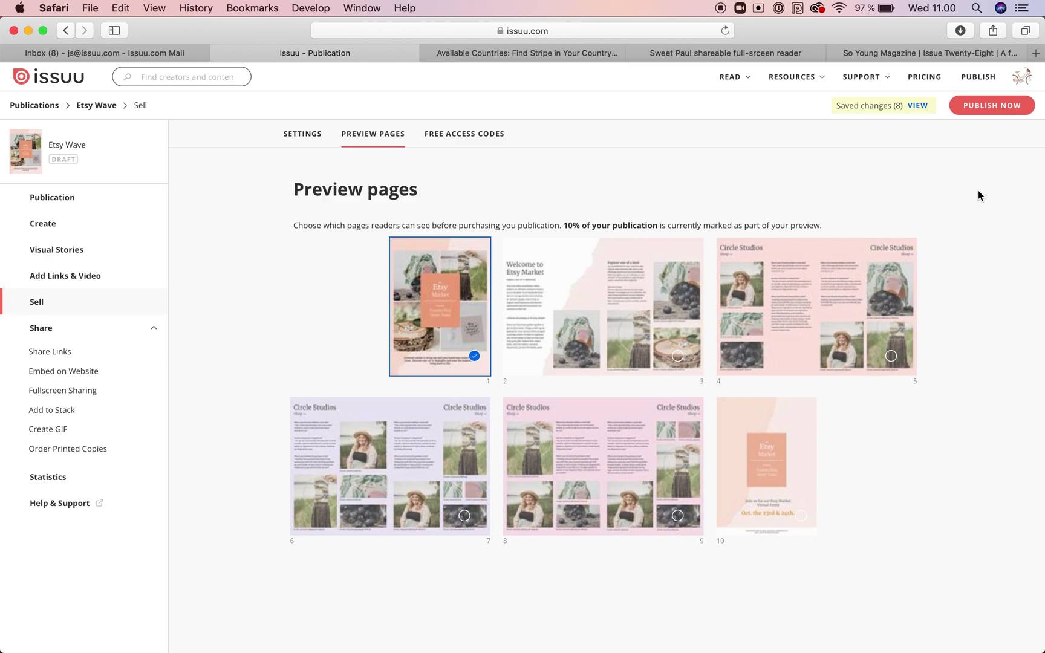
click(996, 108)
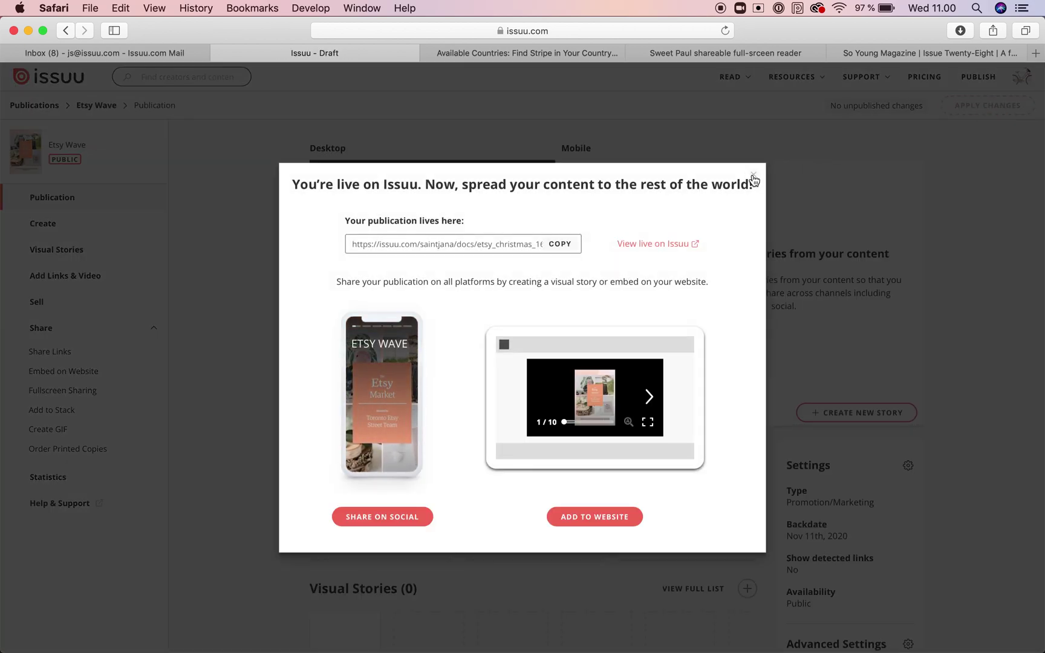
Dismiss the 'You're live on Issuu' dialog and open Lolly from the Publications list
click(753, 175)
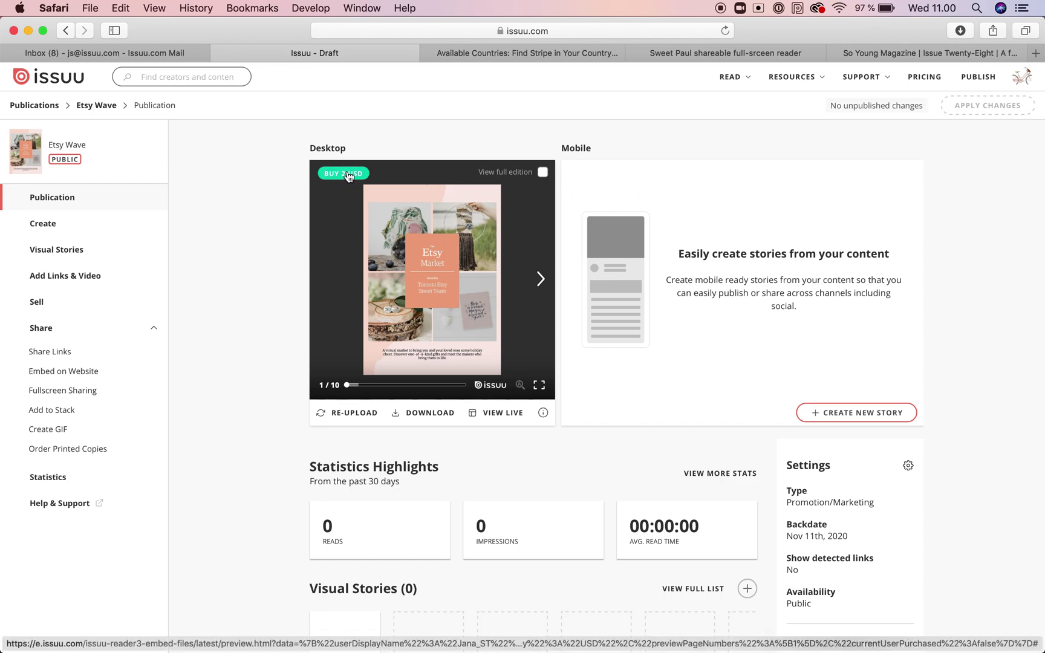
click(43, 107)
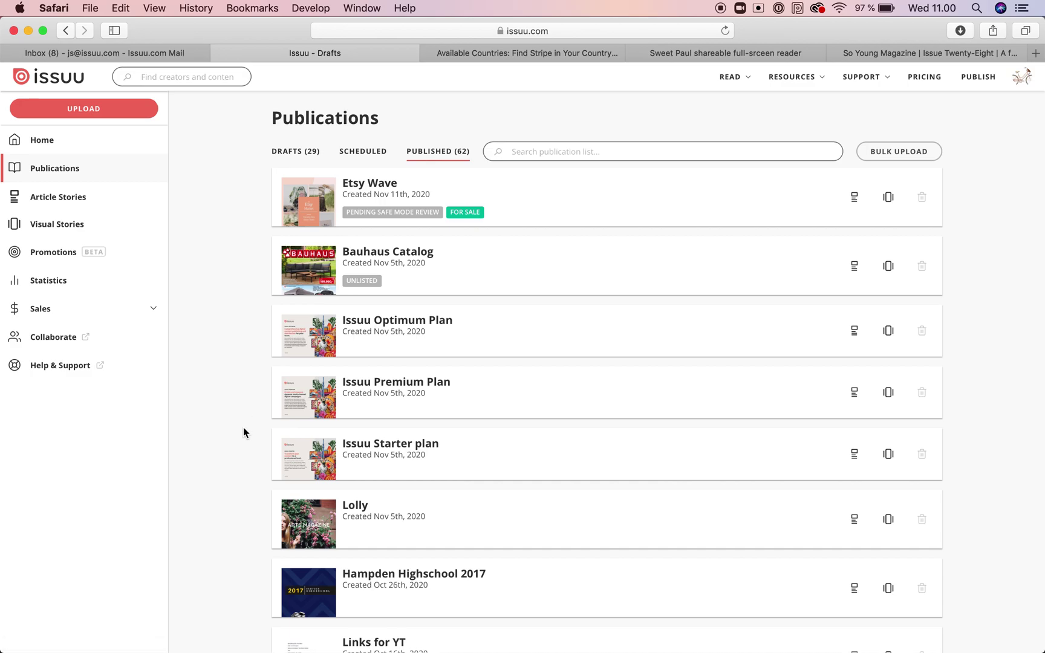
scroll(244, 427, down, 5)
scroll(243, 431, down, 2)
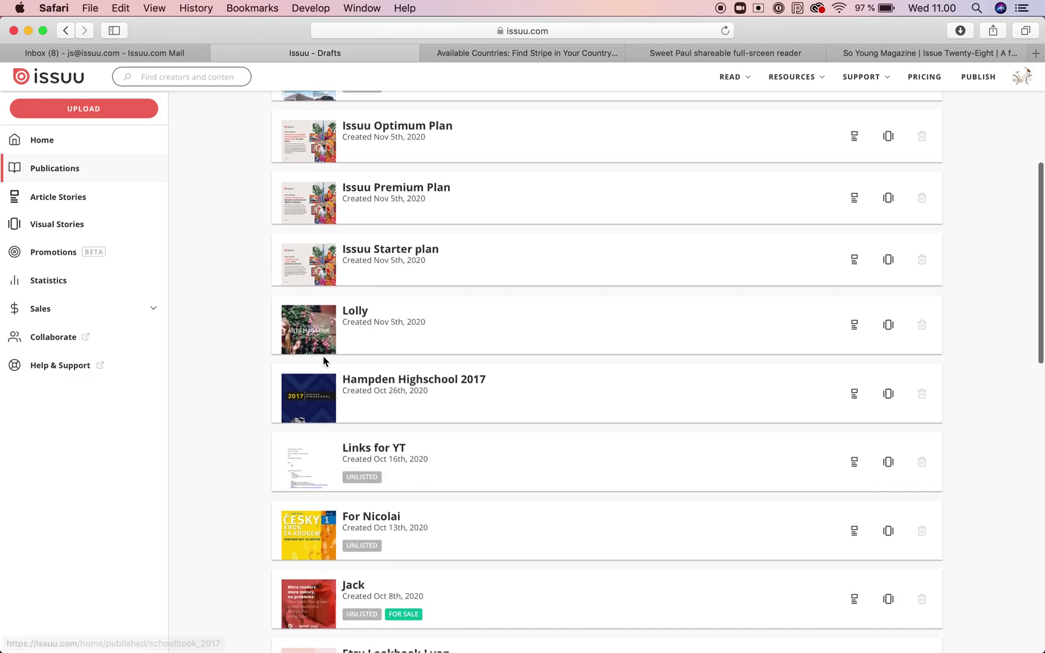
click(393, 334)
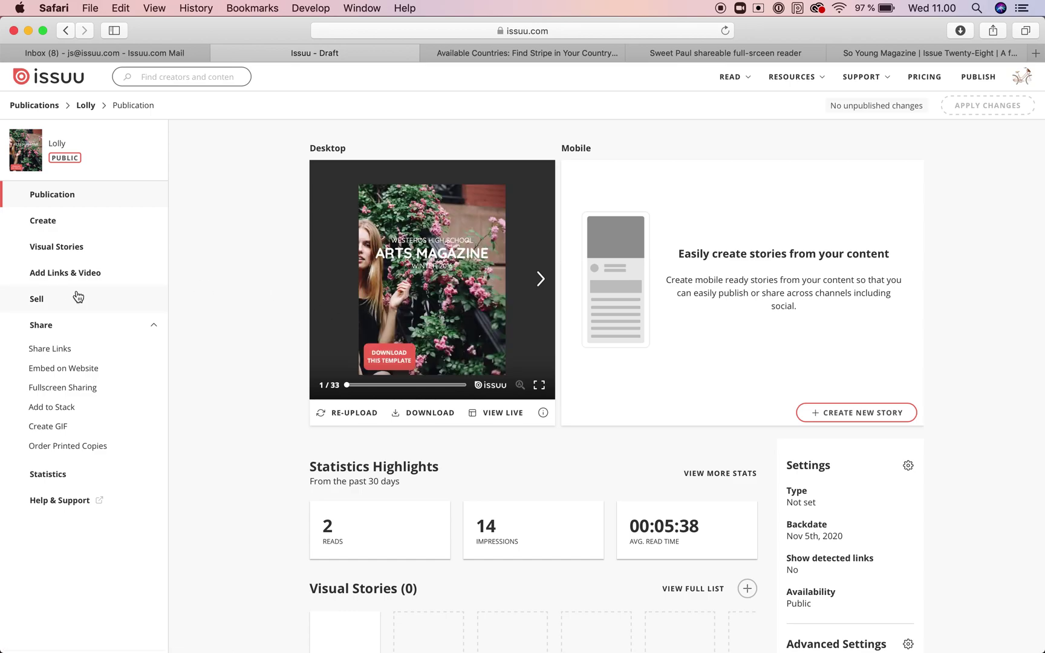
Make Lolly available for purchase at a unit price of 2 USD
click(57, 305)
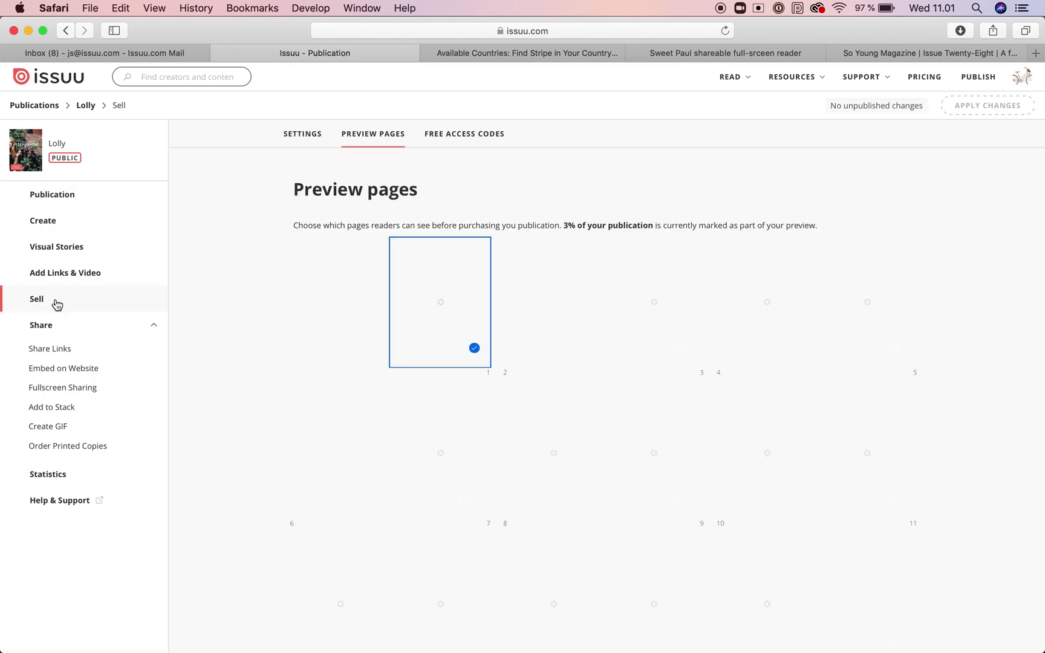
click(302, 134)
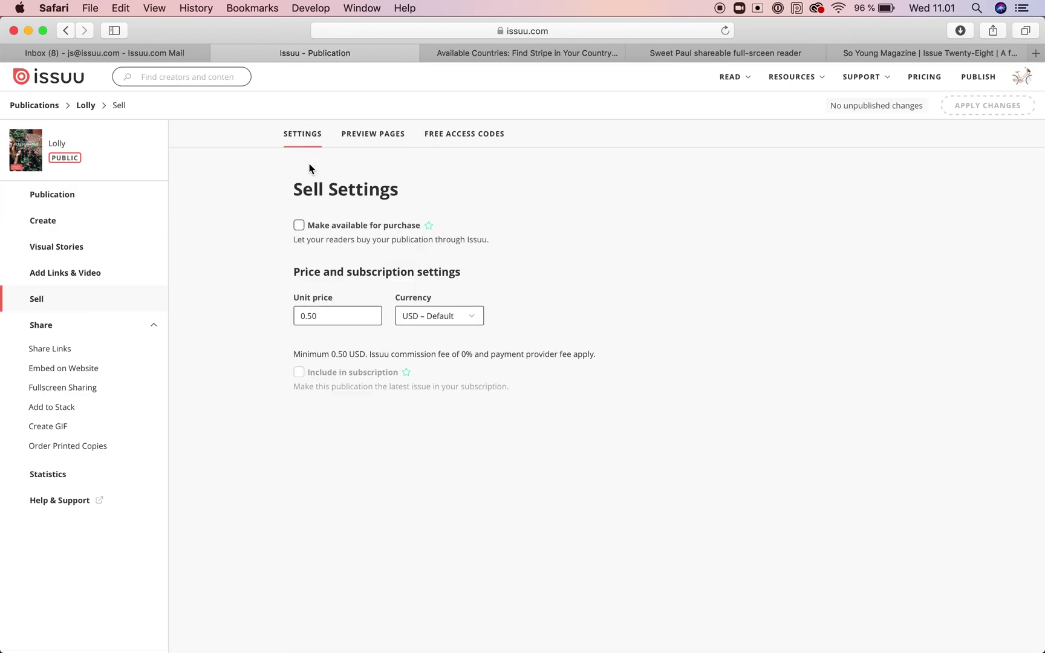
click(299, 226)
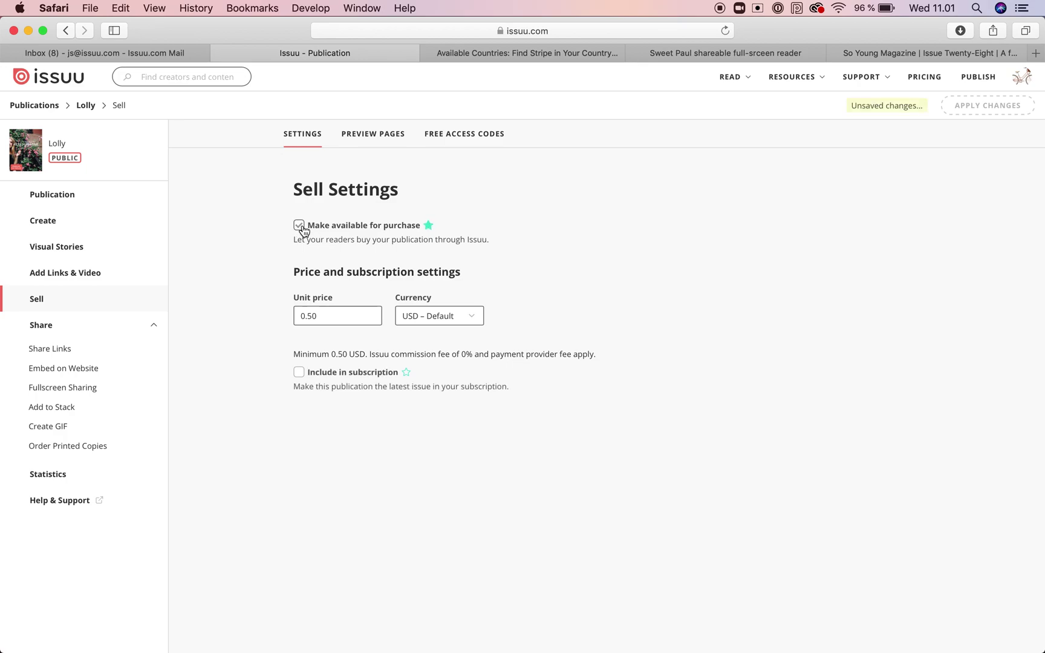
double_click(309, 317)
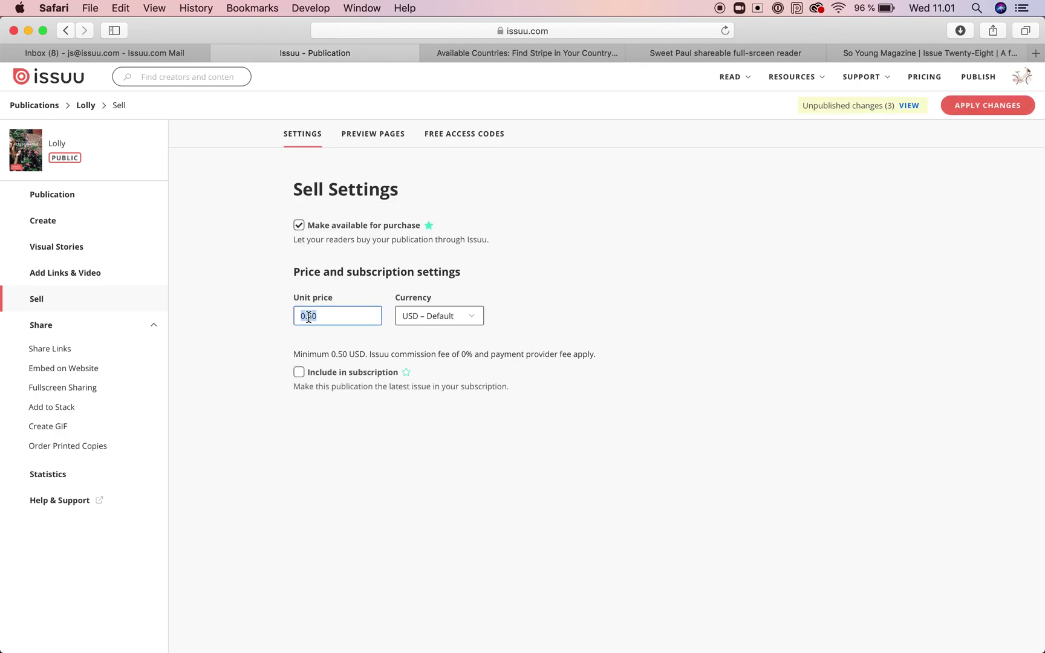
text(2)
Add spreads 4–5 and 12–13 to the free preview and apply the changes
click(386, 138)
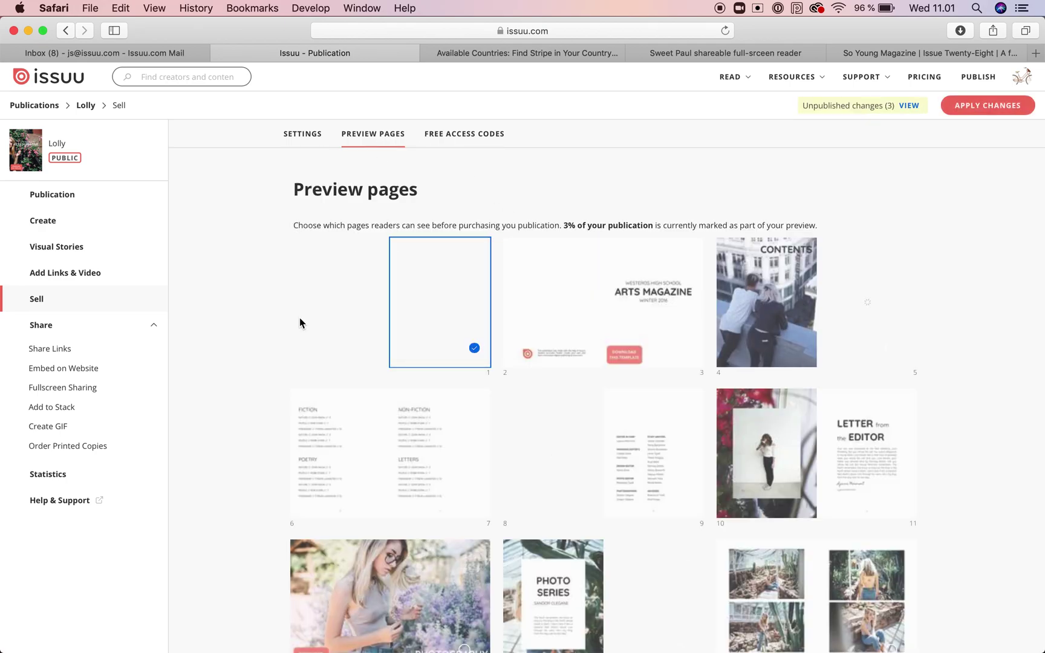
scroll(217, 438, down, 2)
scroll(218, 441, up, 2)
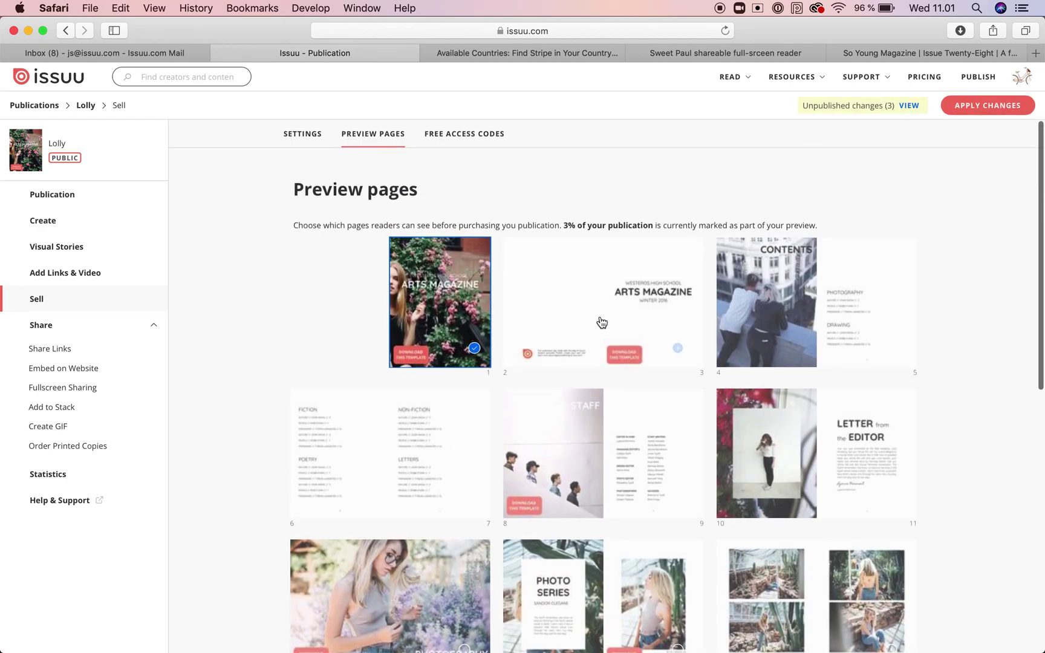
click(755, 316)
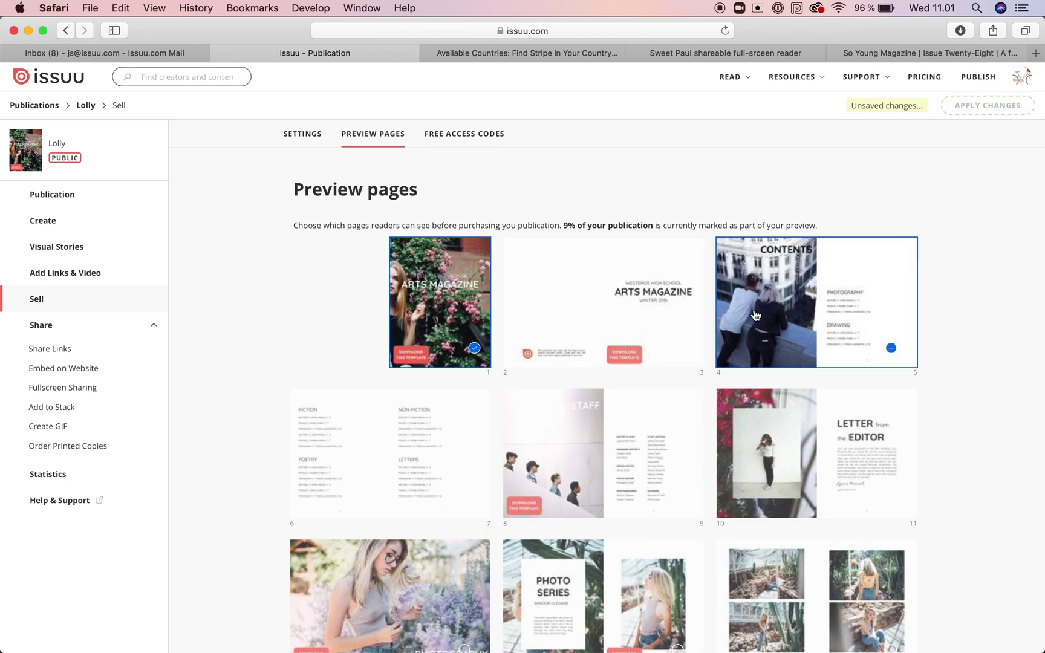
scroll(303, 487, down, 3)
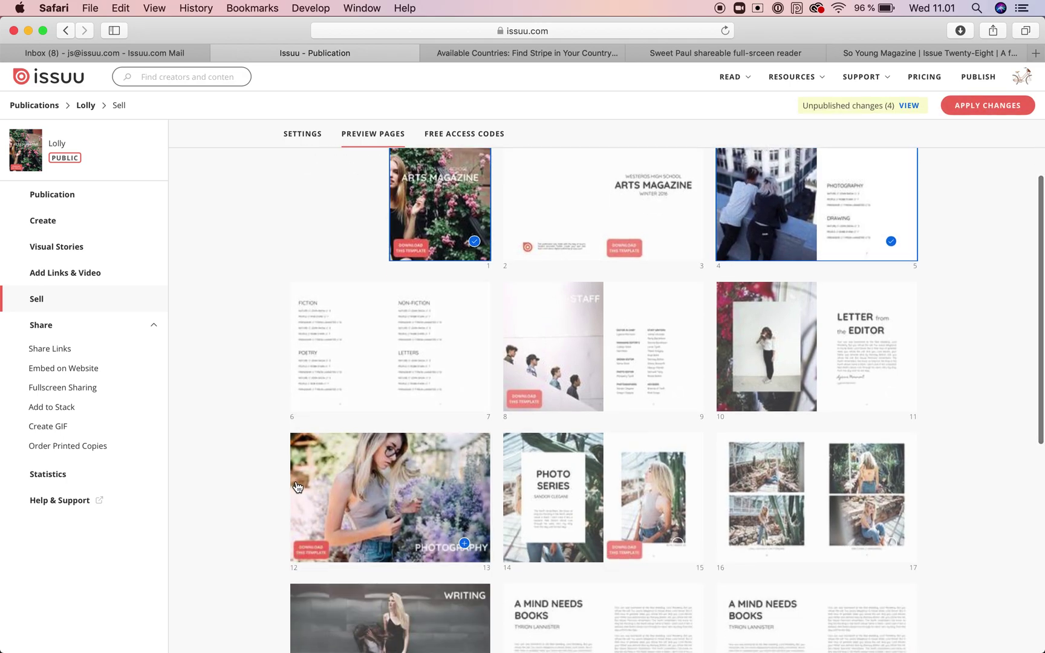
click(377, 507)
scroll(199, 453, down, 6)
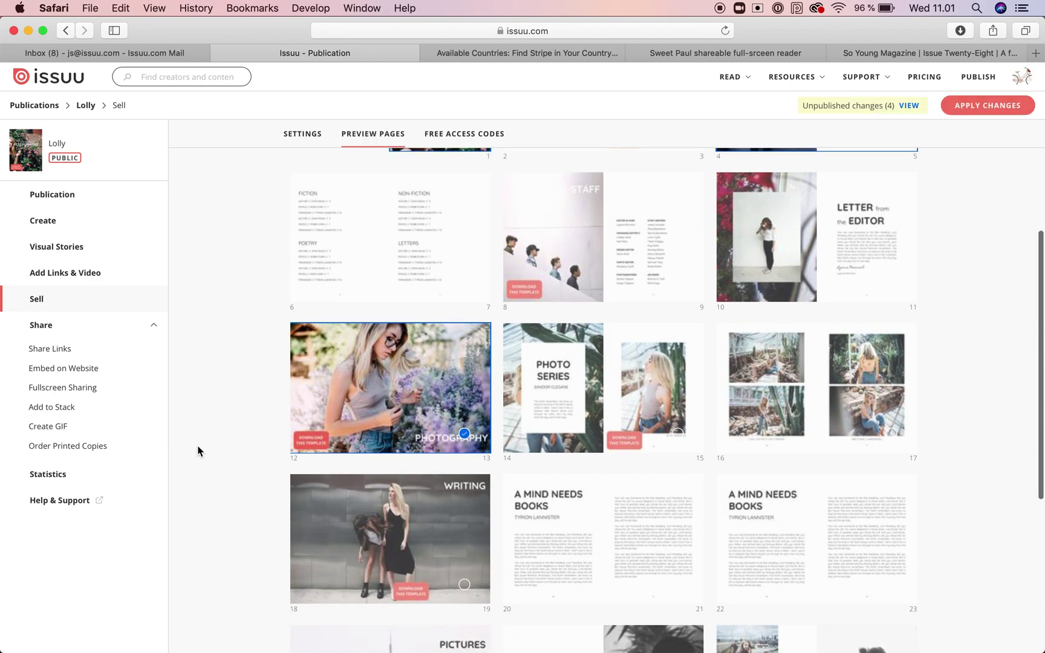
scroll(199, 451, down, 3)
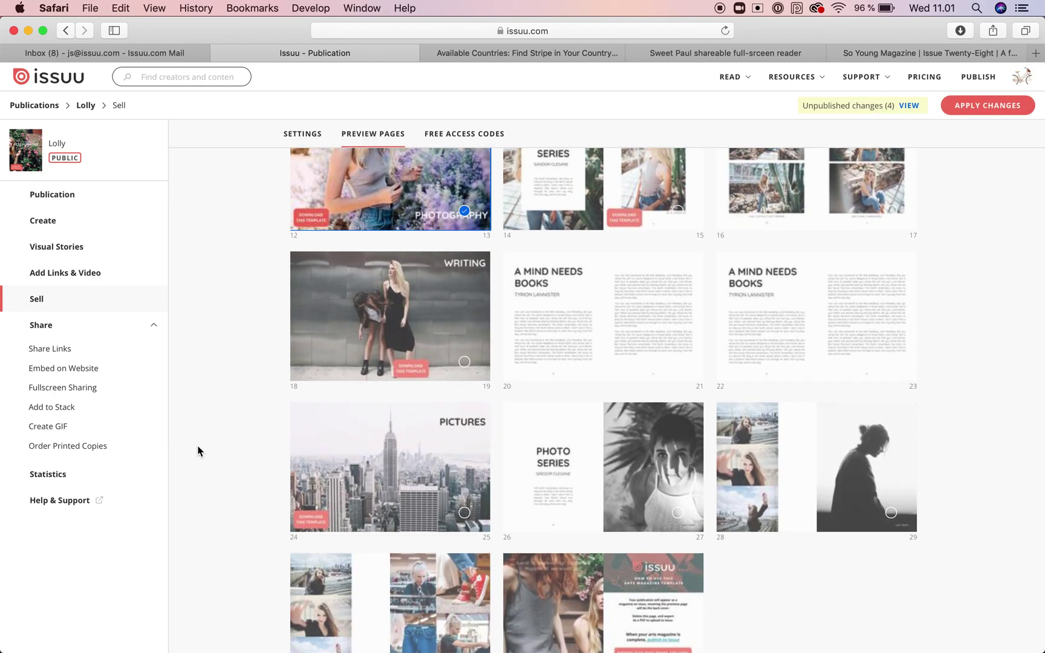
scroll(193, 516, down, 2)
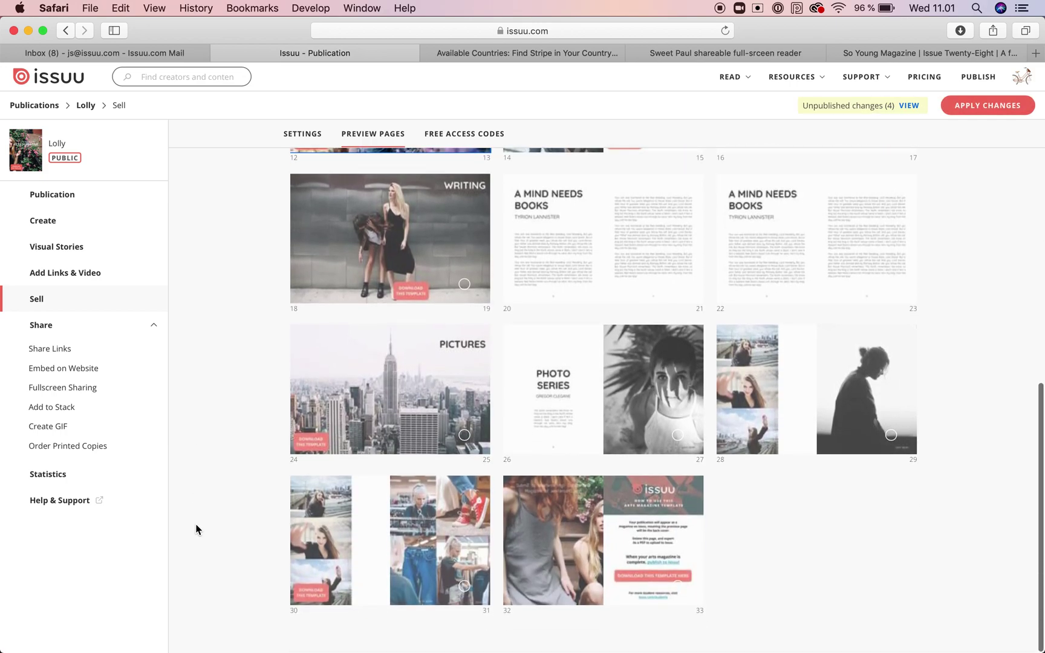
scroll(197, 530, up, 15)
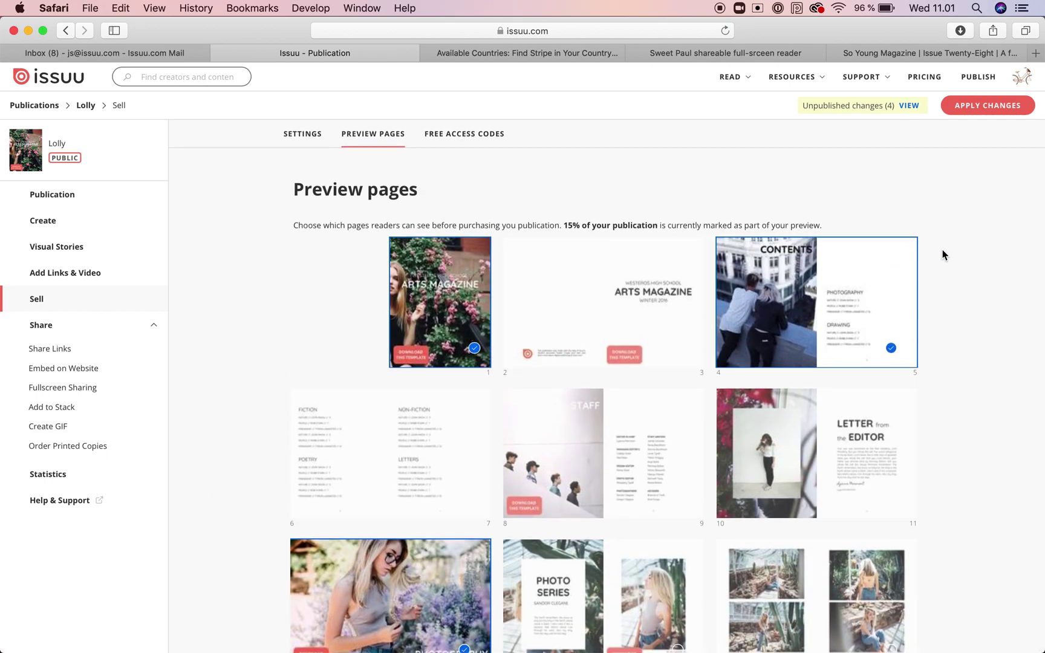
scroll(968, 415, down, 2)
scroll(968, 409, down, 6)
scroll(974, 339, up, 5)
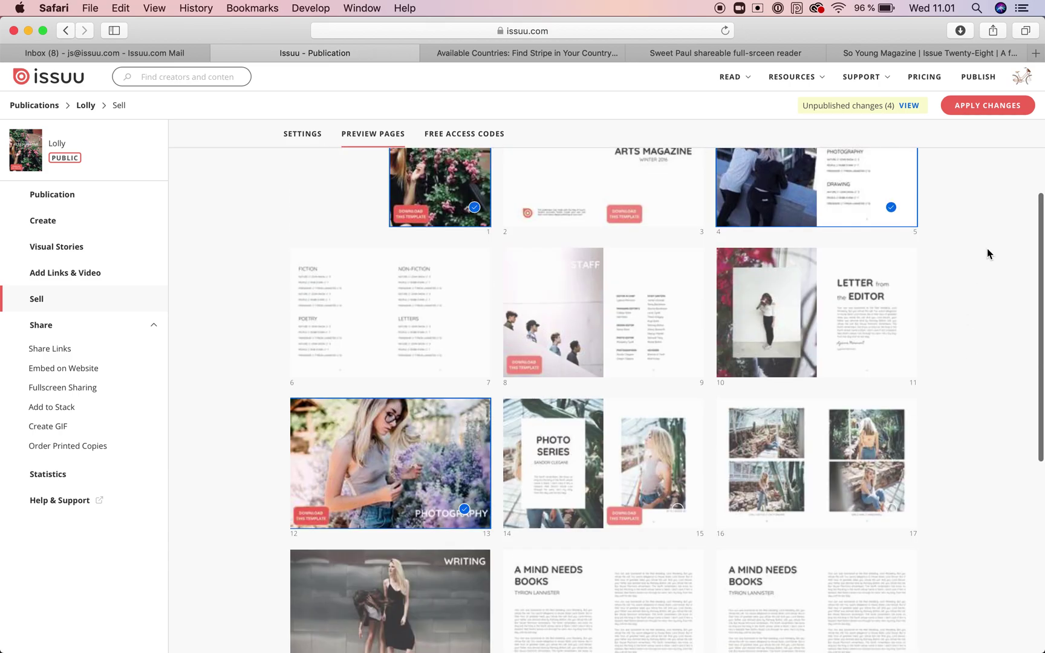
click(975, 103)
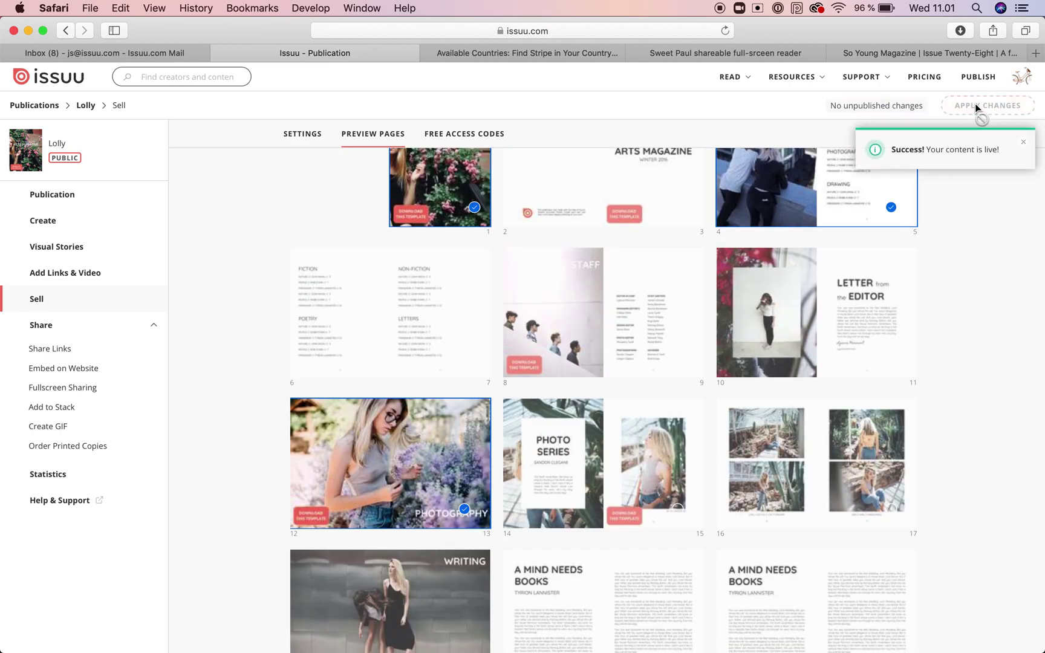
Return to Lolly's overview and page the desktop preview up to the paywalled pages
click(78, 201)
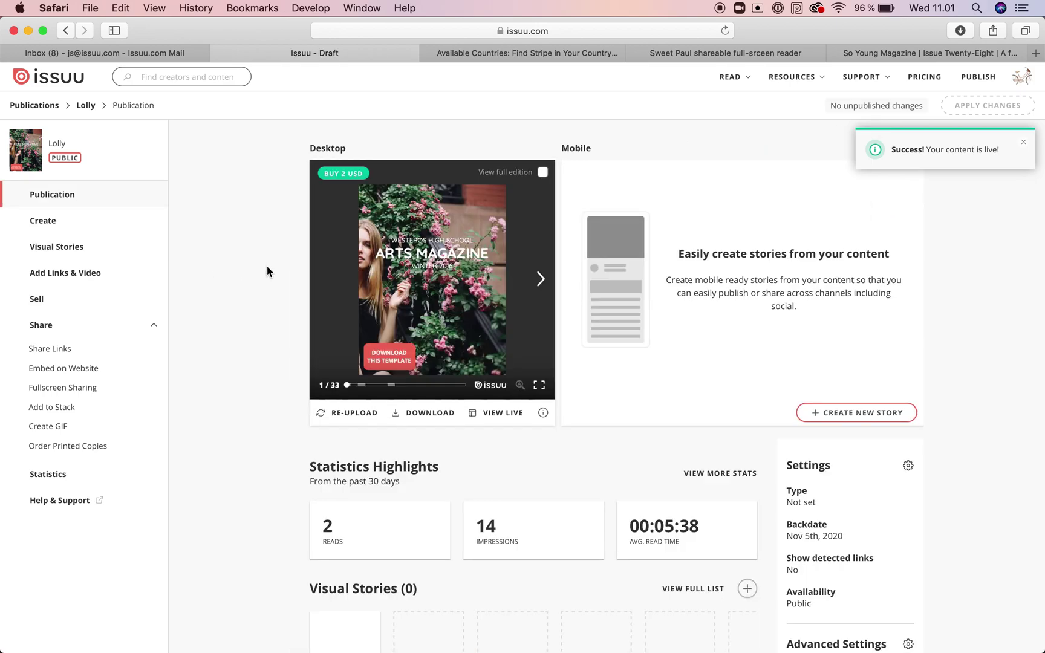
click(540, 279)
click(541, 279)
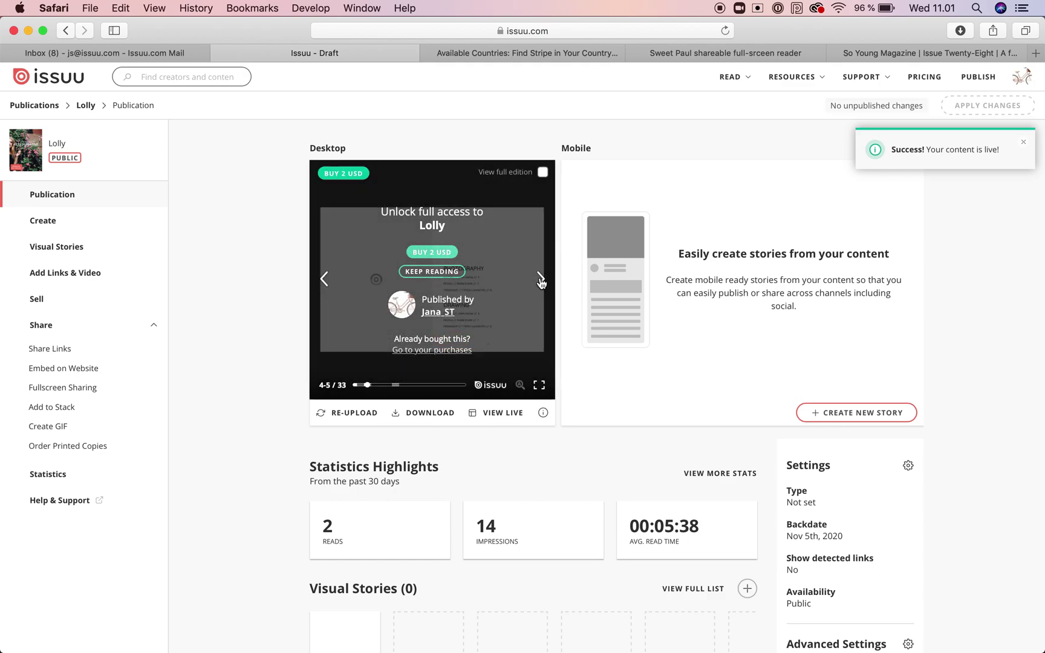
click(540, 279)
click(541, 282)
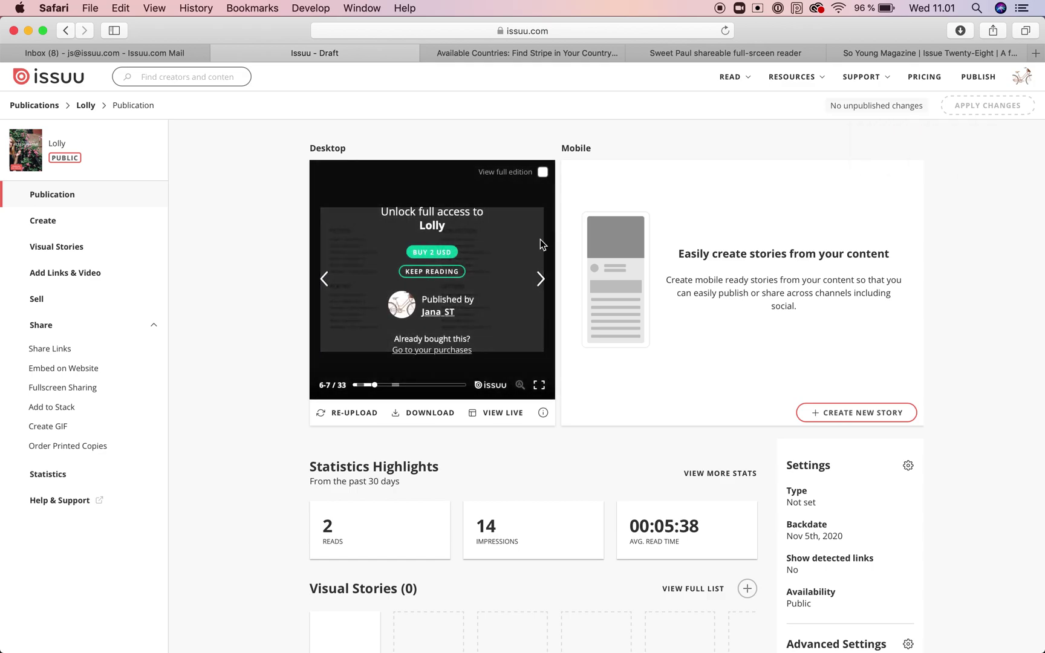
Enable 'View full edition', page through every spread, then switch back to the unpurchased view
click(543, 173)
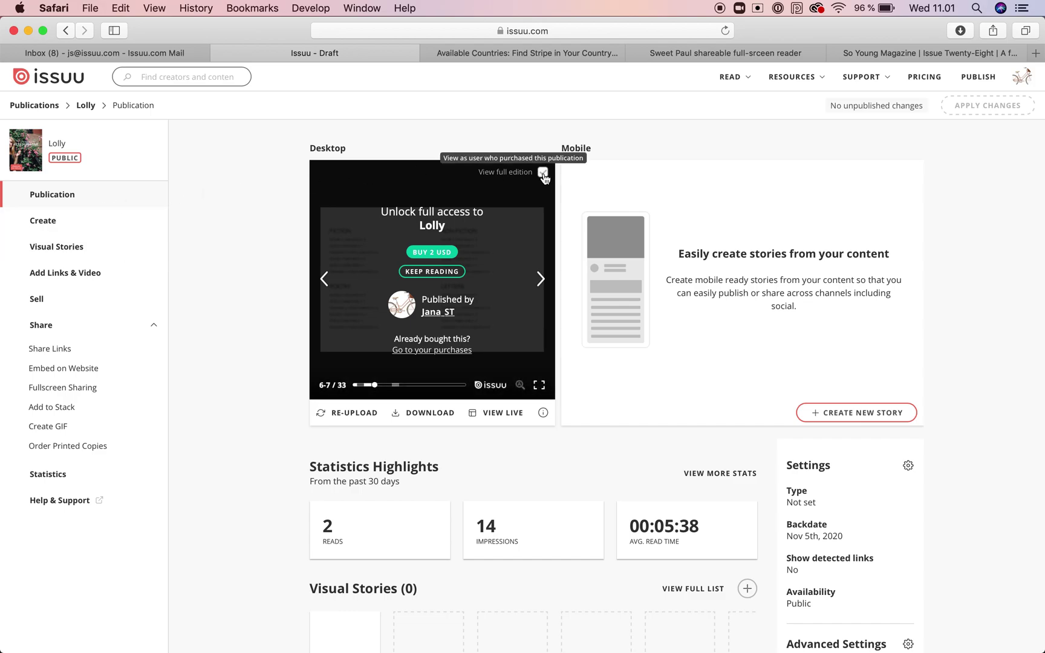
click(541, 279)
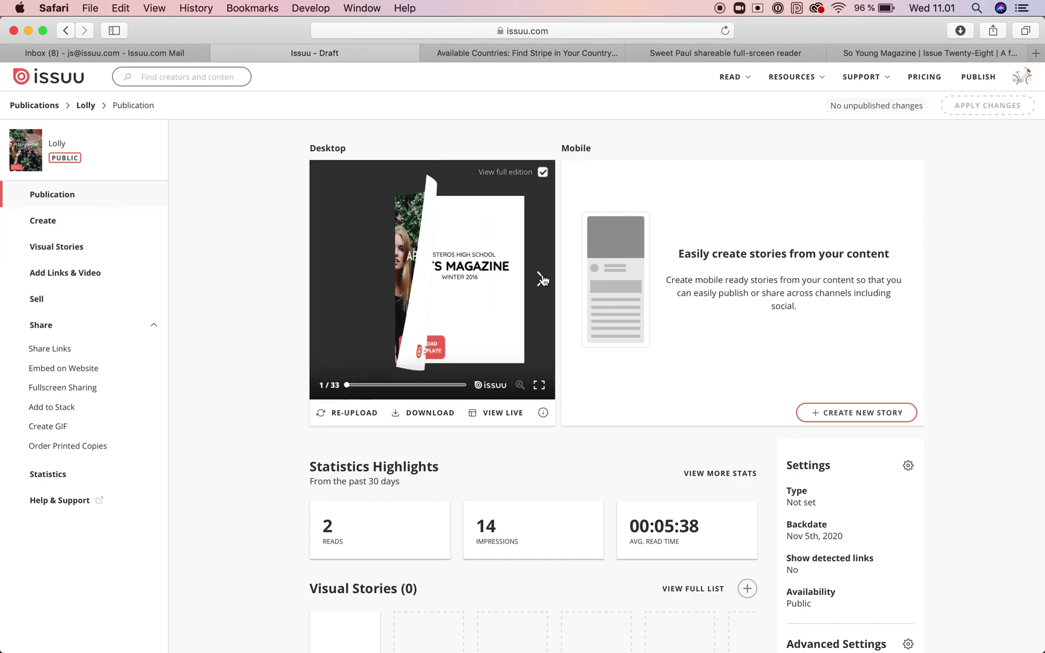
click(541, 279)
click(541, 280)
click(541, 280)
click(541, 280)
click(541, 280)
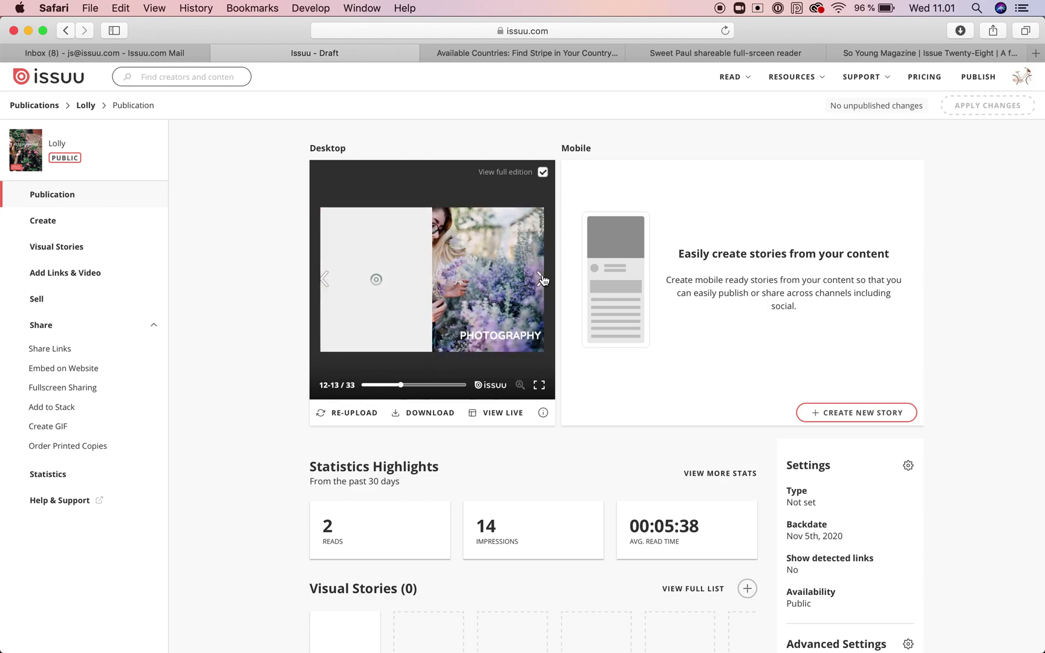
click(540, 279)
click(541, 279)
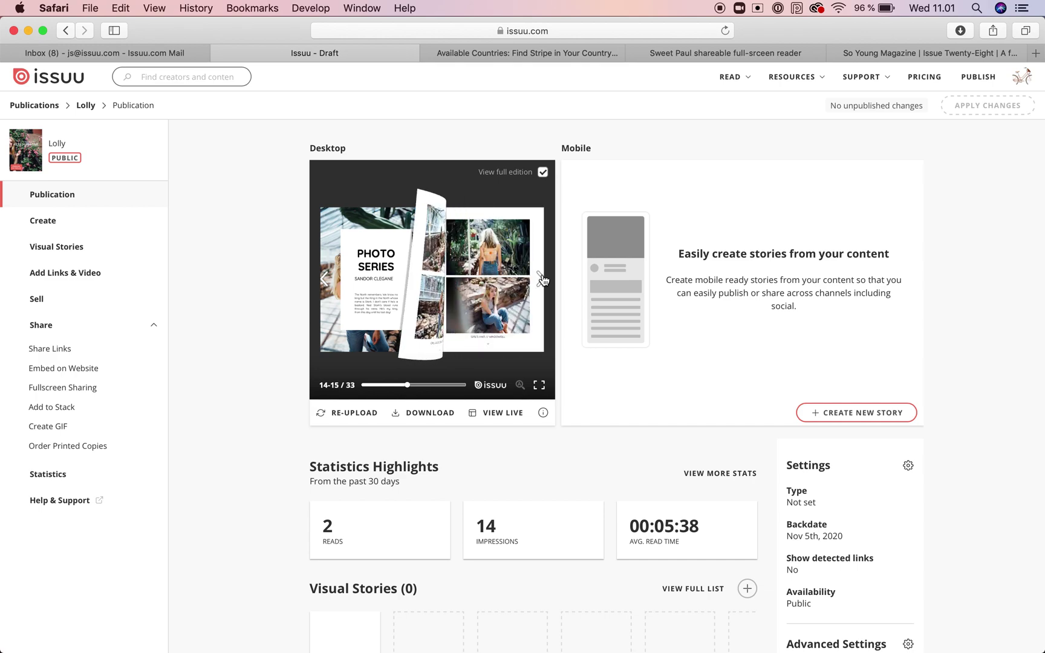
click(541, 279)
click(540, 279)
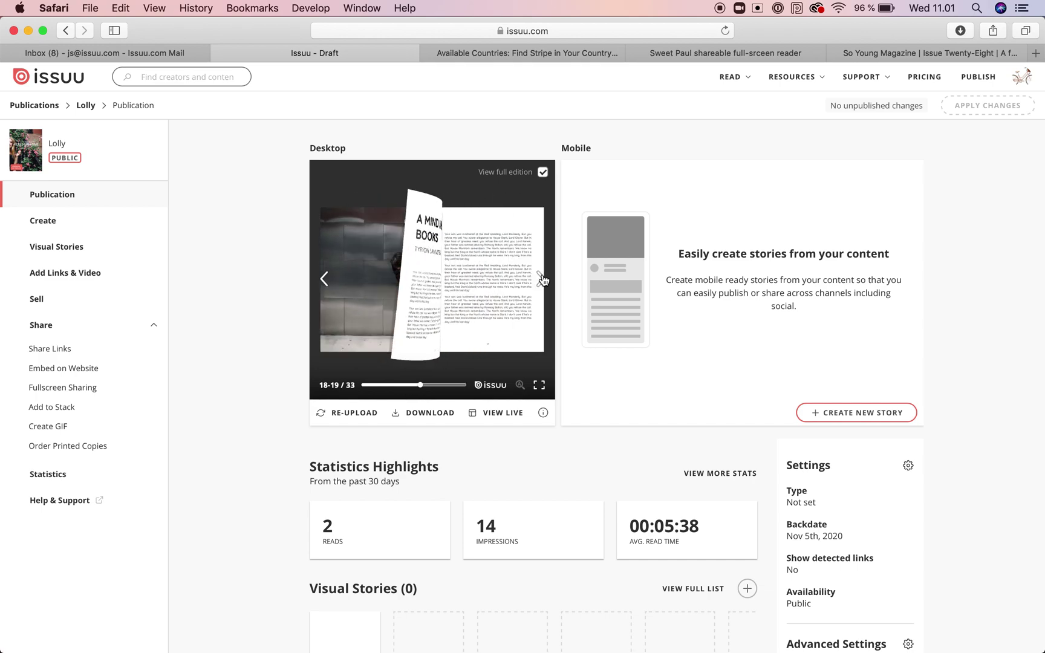
click(532, 229)
click(532, 224)
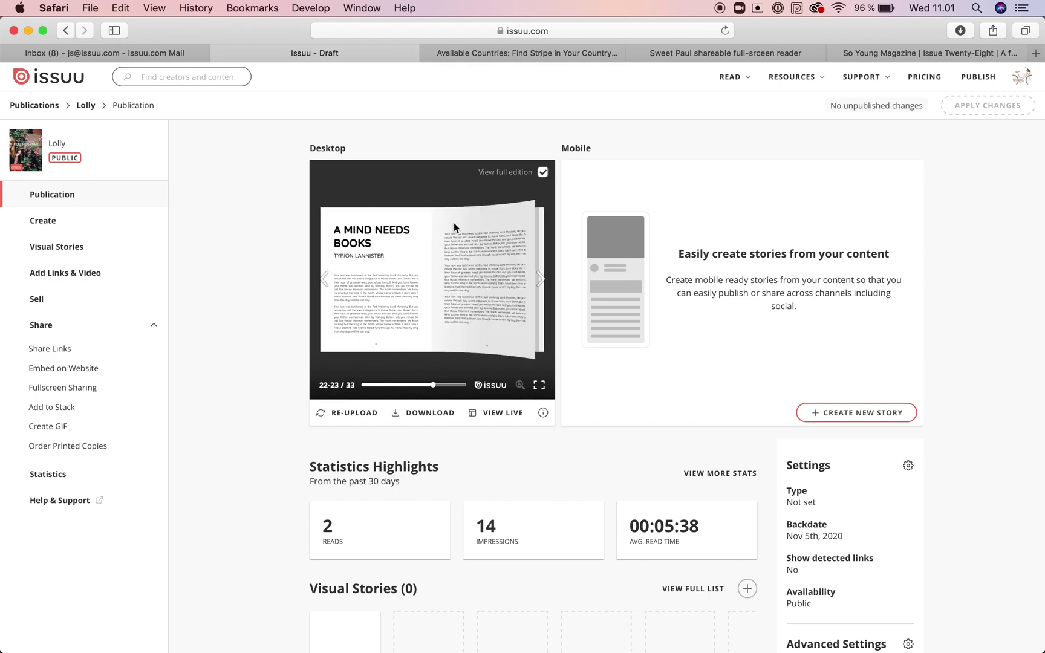
click(543, 173)
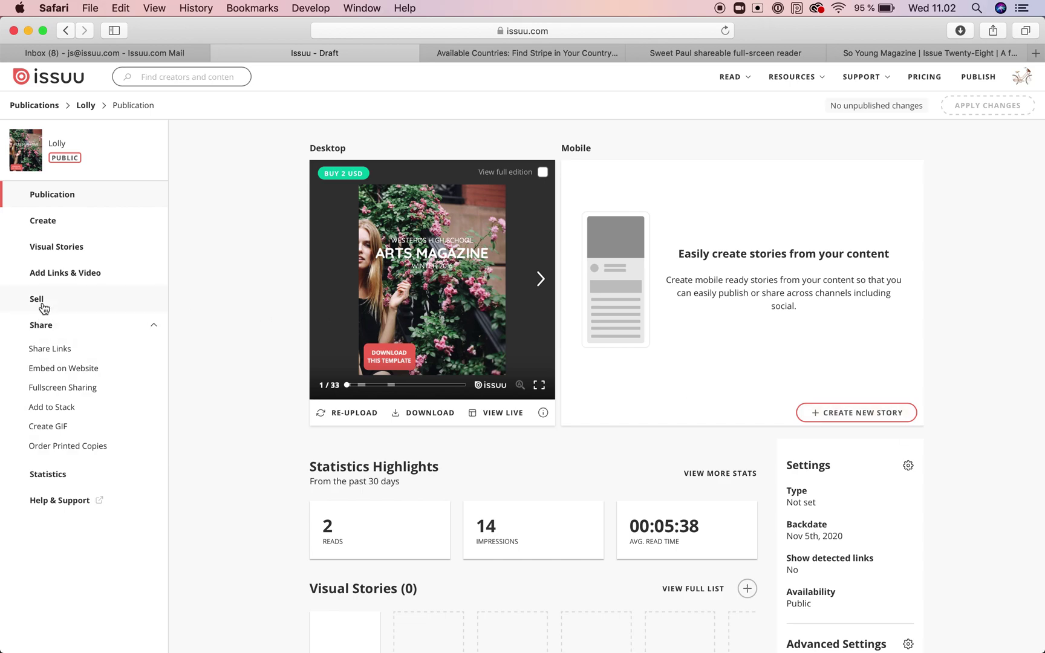
Go from Publications to Sales > Subscription, review it, and open its Settings tab
click(37, 106)
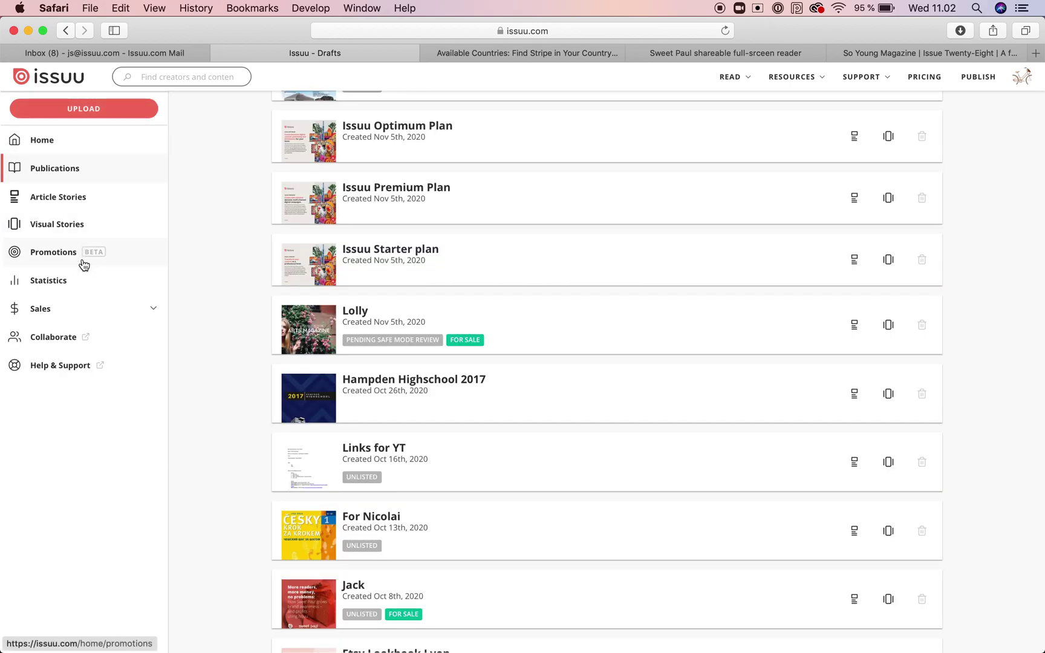
click(80, 310)
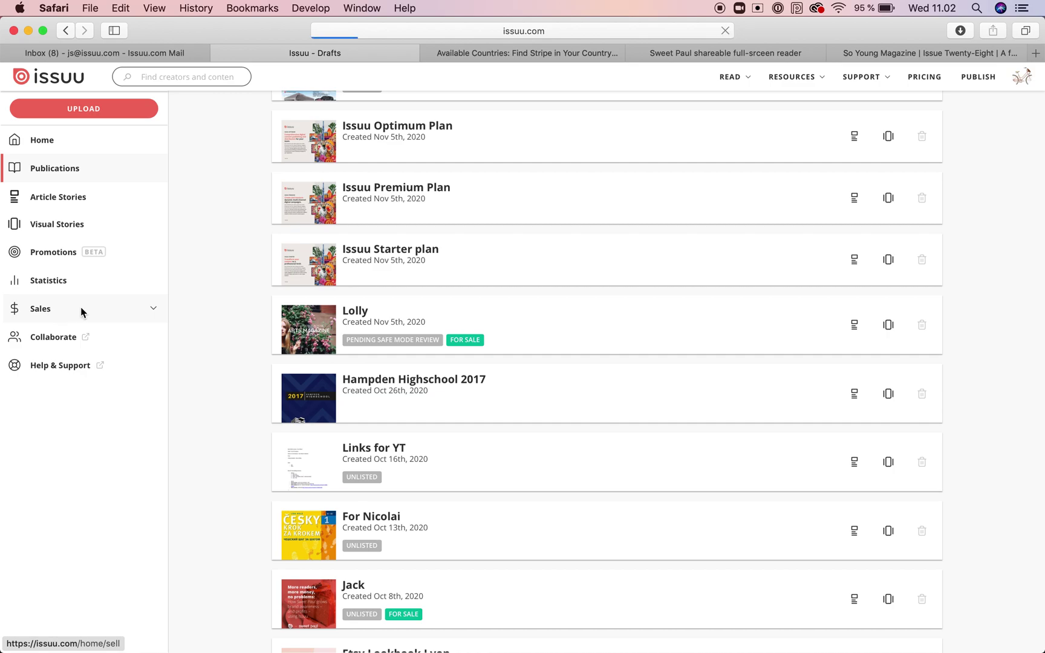
click(54, 358)
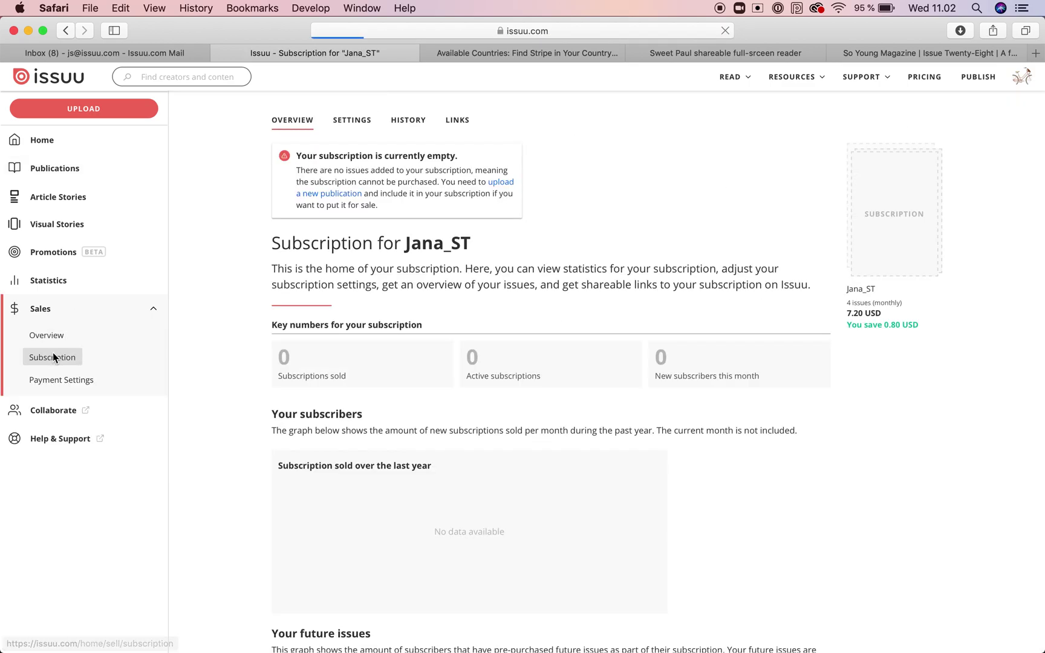
scroll(218, 397, down, 2)
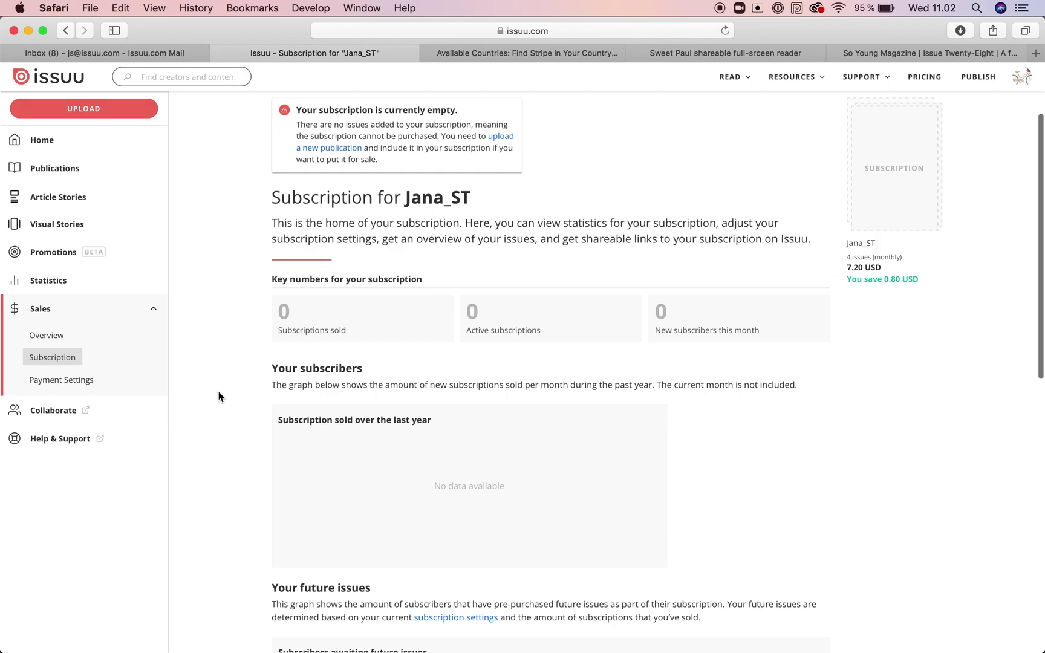
scroll(219, 397, down, 1)
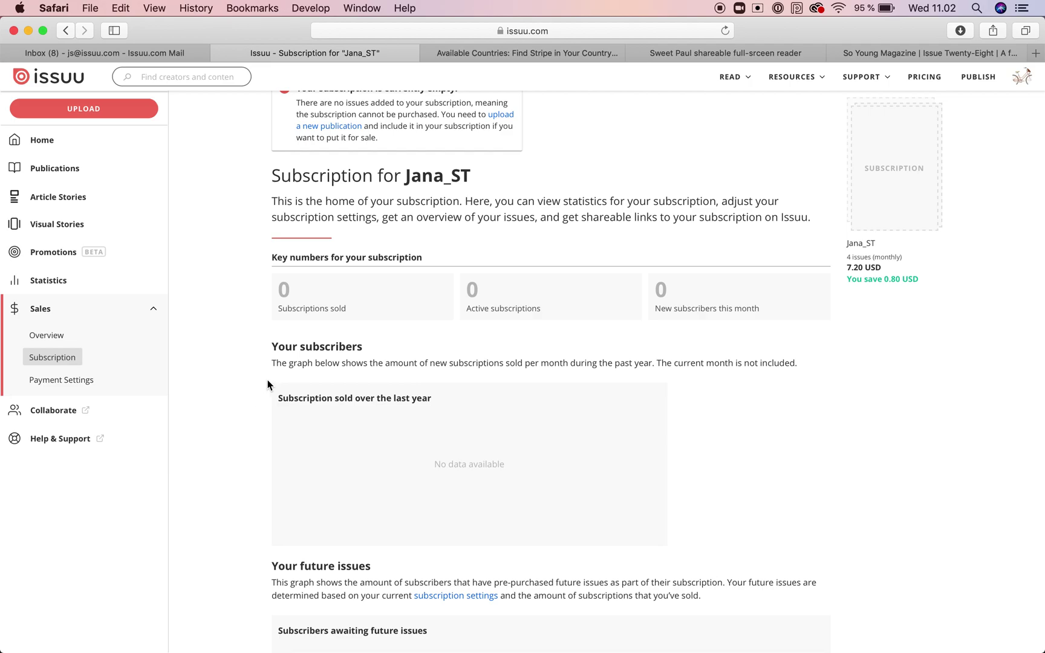
scroll(277, 423, up, 2)
scroll(277, 423, down, 5)
scroll(277, 424, up, 5)
click(352, 124)
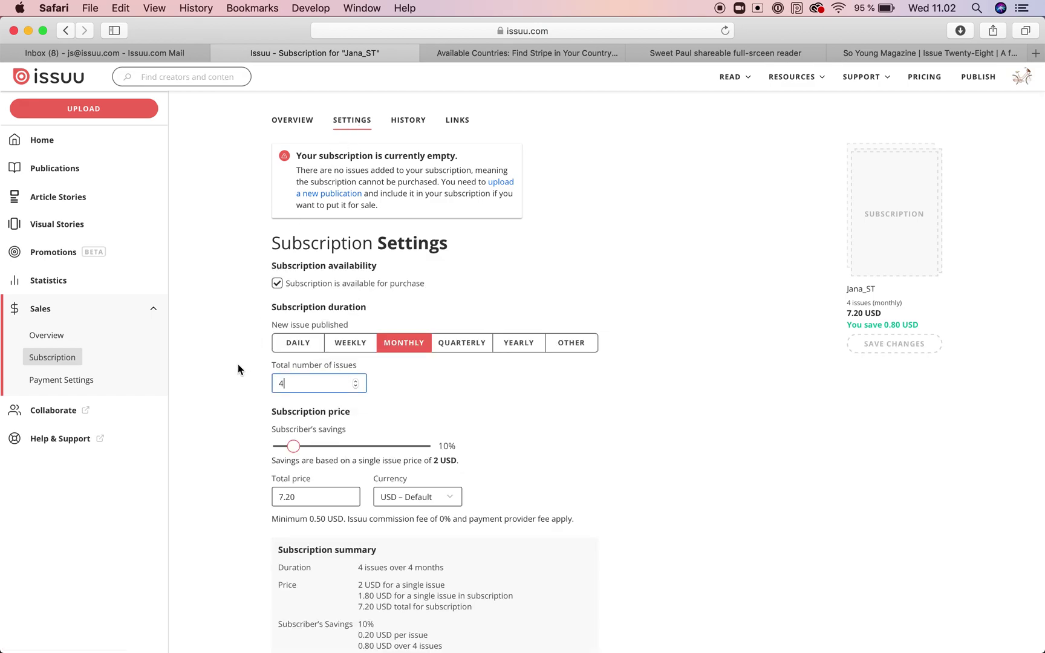
Switch the subscription duration to quarterly and raise the total to 8 issues (16.00 USD)
scroll(234, 381, down, 1)
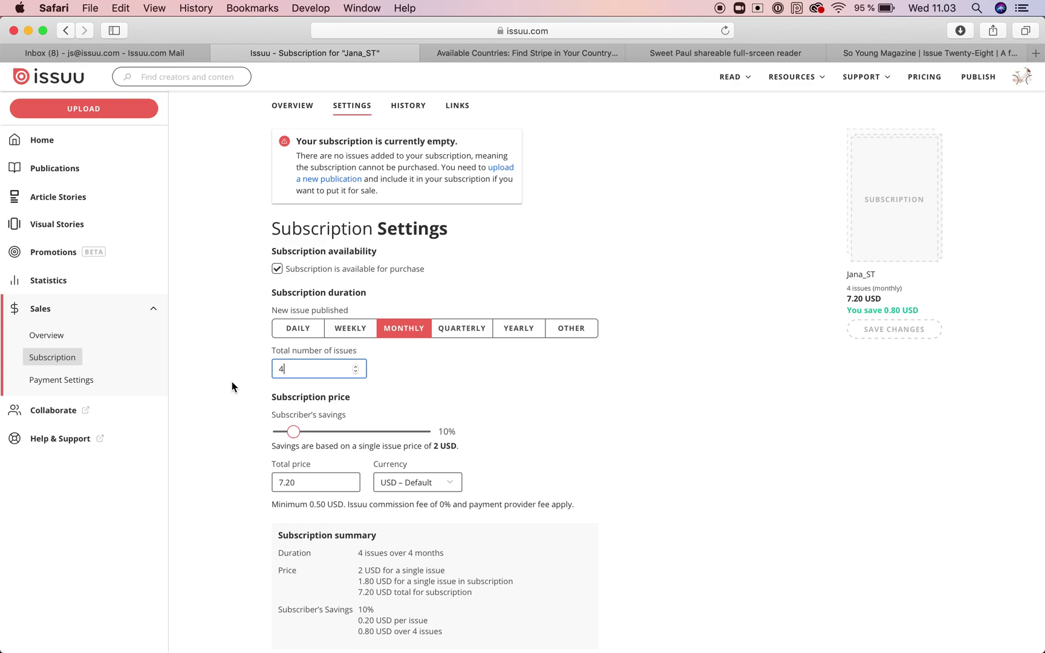
scroll(242, 319, down, 1)
scroll(243, 320, up, 2)
scroll(253, 320, down, 2)
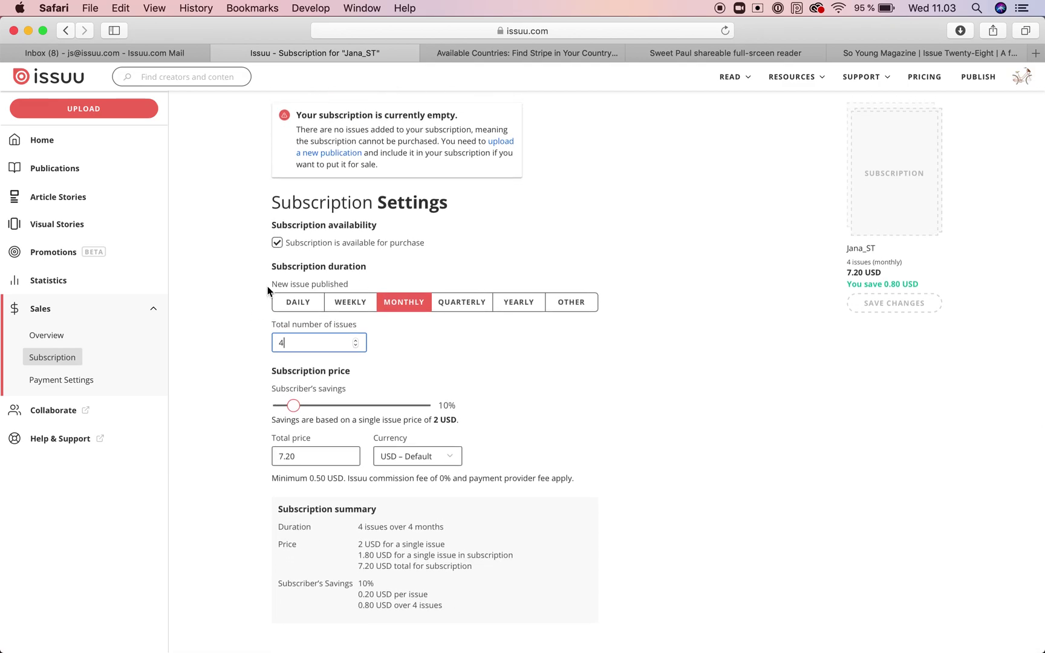
scroll(250, 374, down, 1)
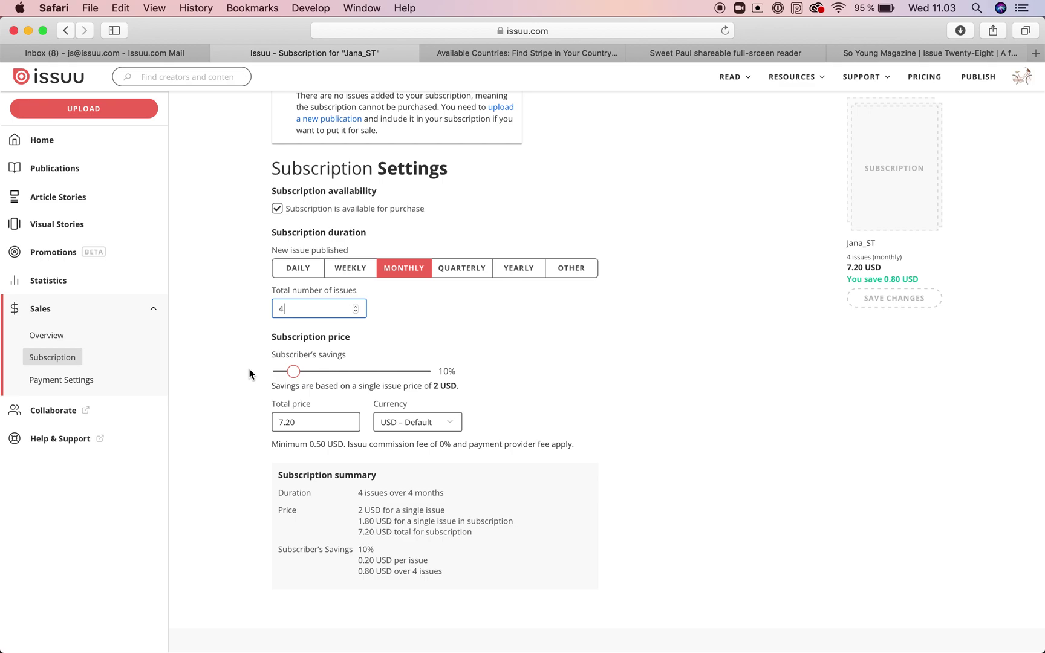
click(464, 268)
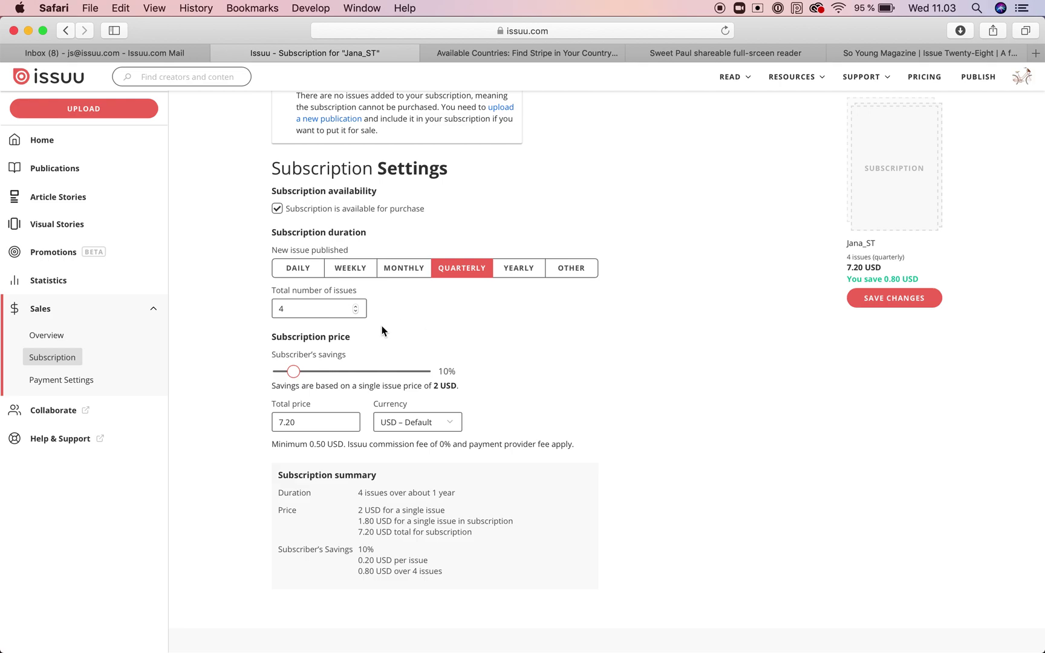
click(357, 306)
click(357, 307)
click(357, 307)
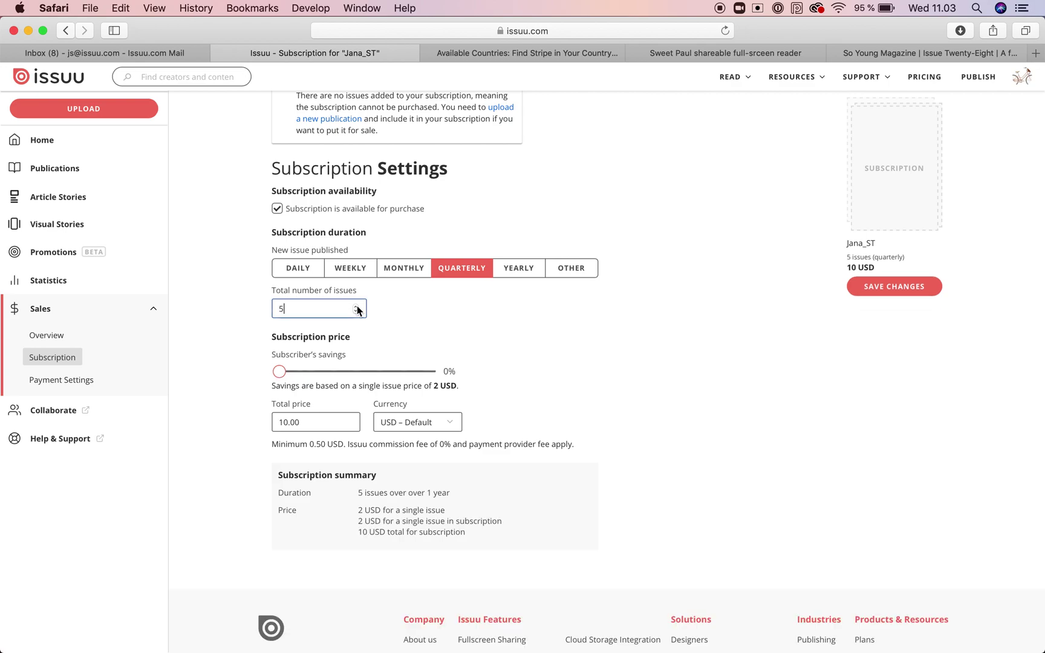
click(357, 307)
scroll(254, 357, down, 2)
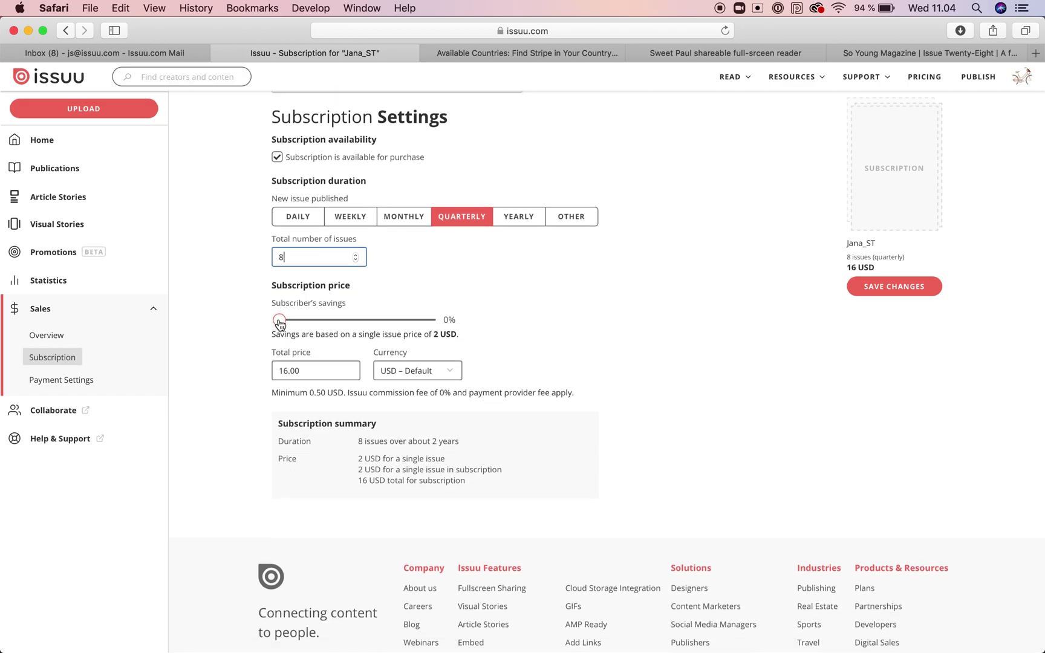
Set subscriber savings to 10% for a 14.40 USD total and save the subscription
drag(279, 322, 295, 326)
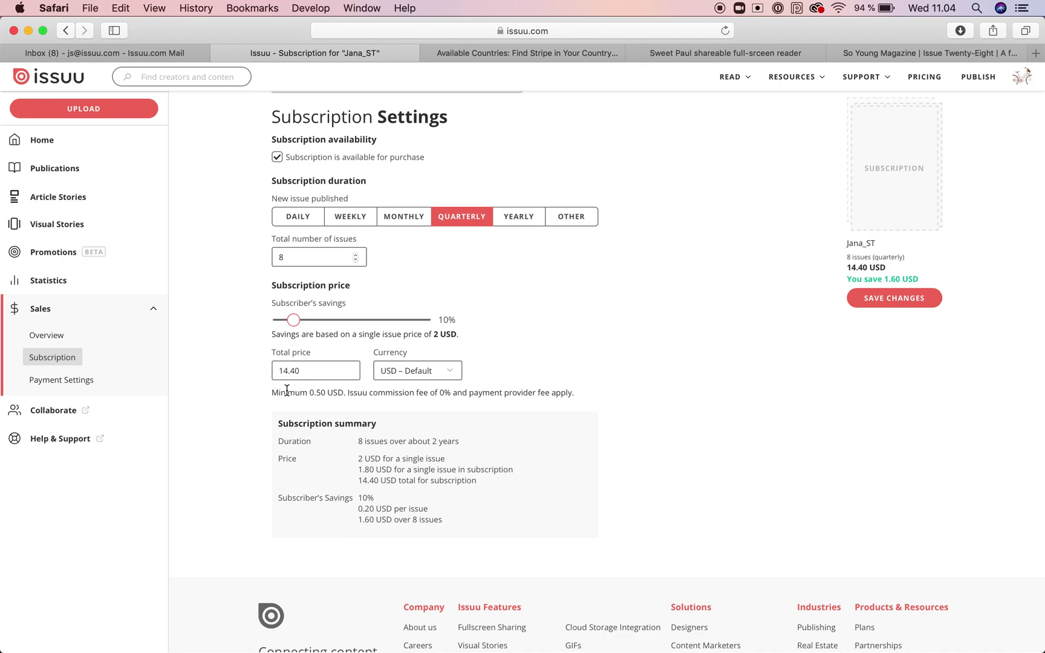
scroll(232, 432, down, 1)
scroll(231, 430, down, 2)
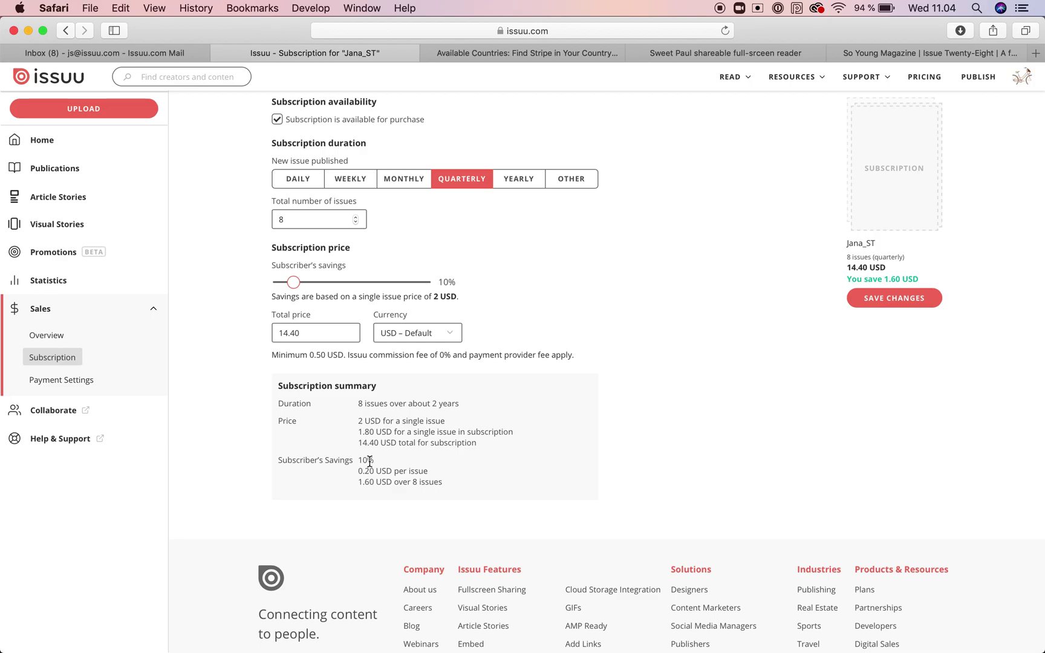
scroll(546, 477, up, 2)
scroll(547, 478, up, 4)
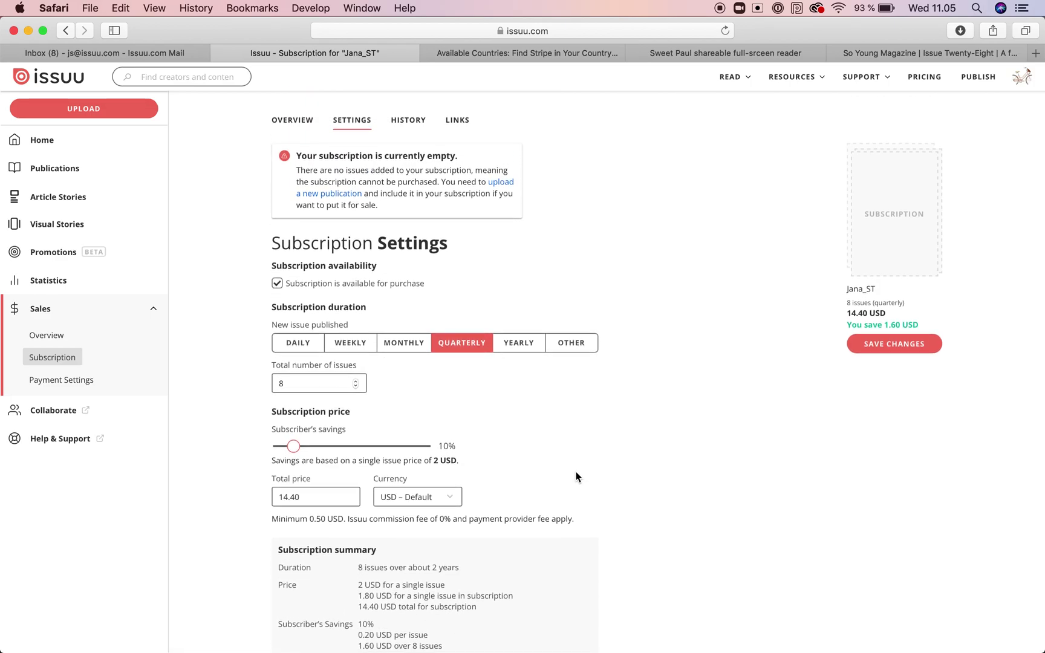
click(880, 350)
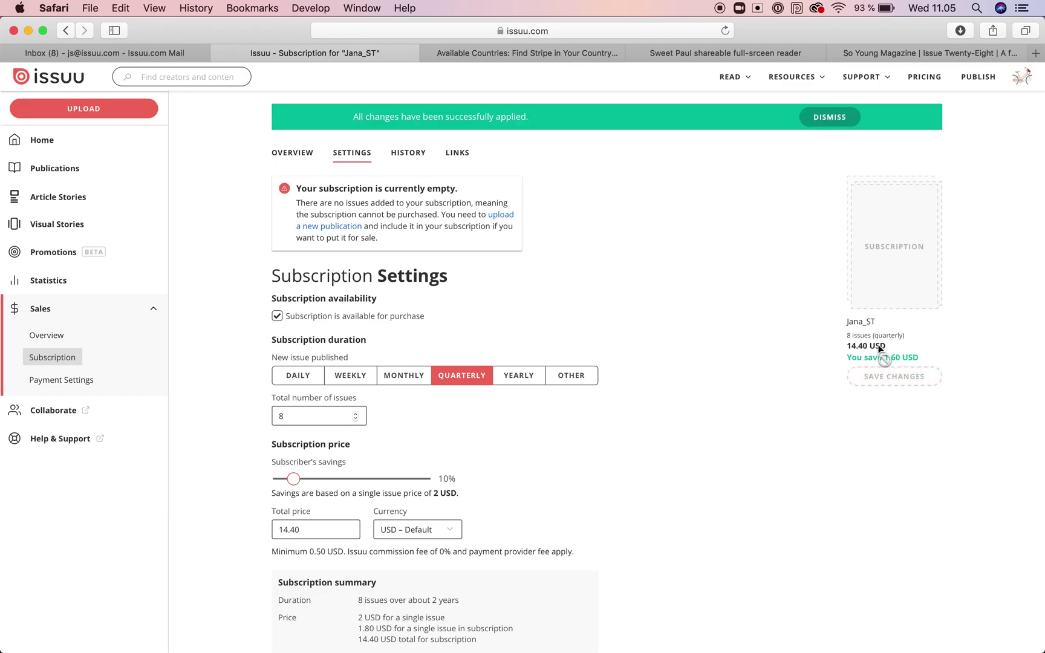
scroll(679, 448, down, 5)
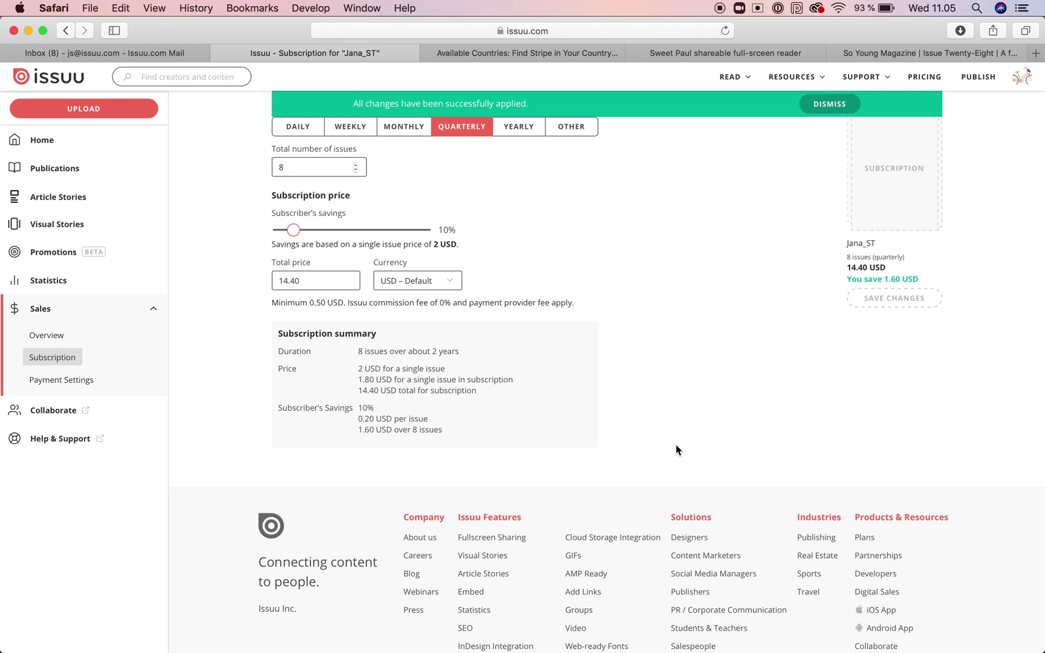
scroll(675, 444, up, 4)
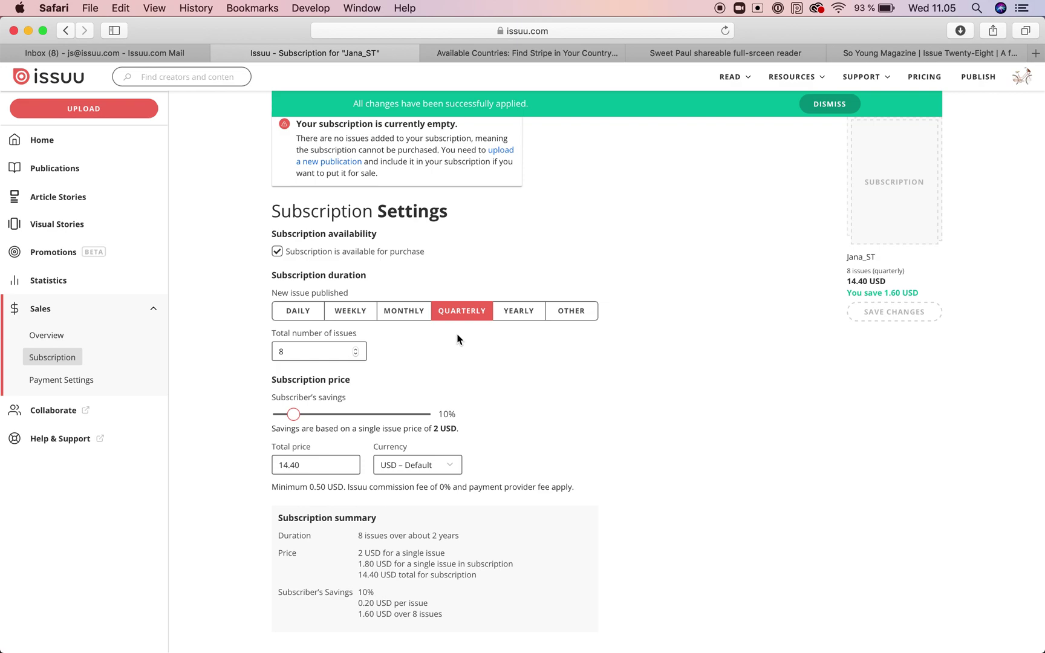
scroll(458, 339, up, 1)
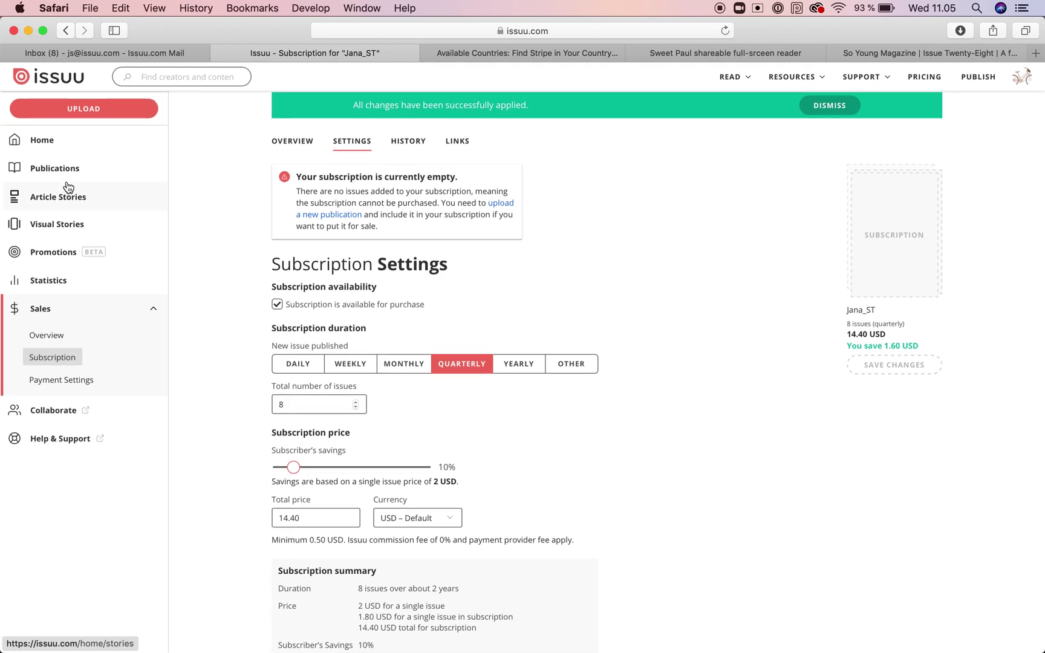
scroll(189, 237, up, 1)
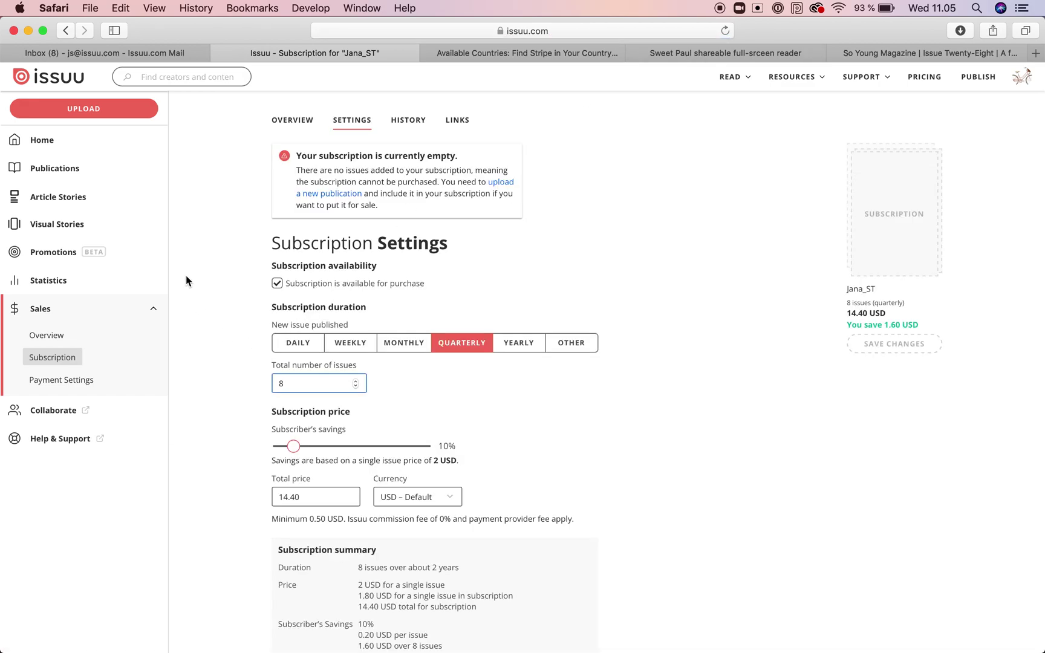
Find Hampden Highschool 2017 in the Published list and open its overview
click(47, 169)
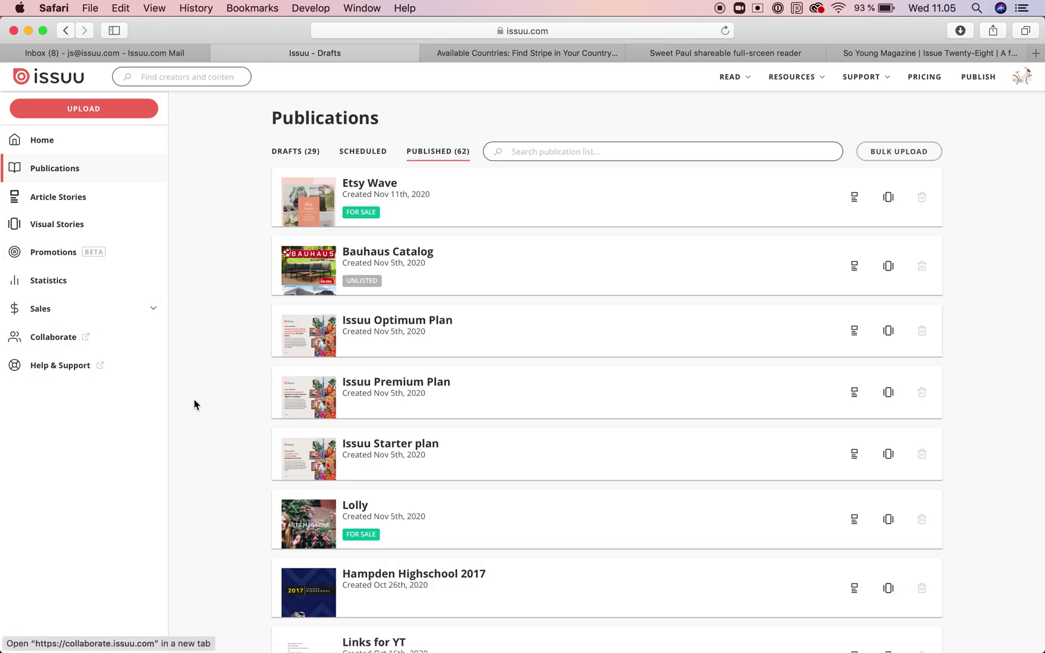
scroll(233, 455, down, 3)
scroll(234, 455, up, 3)
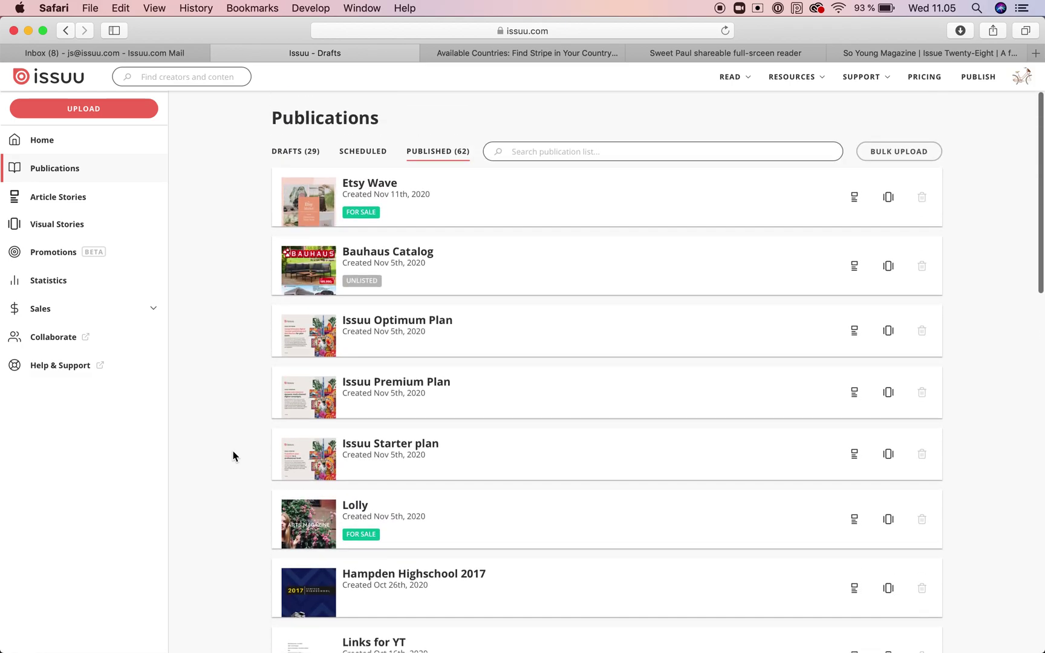
scroll(233, 455, down, 2)
scroll(233, 454, up, 2)
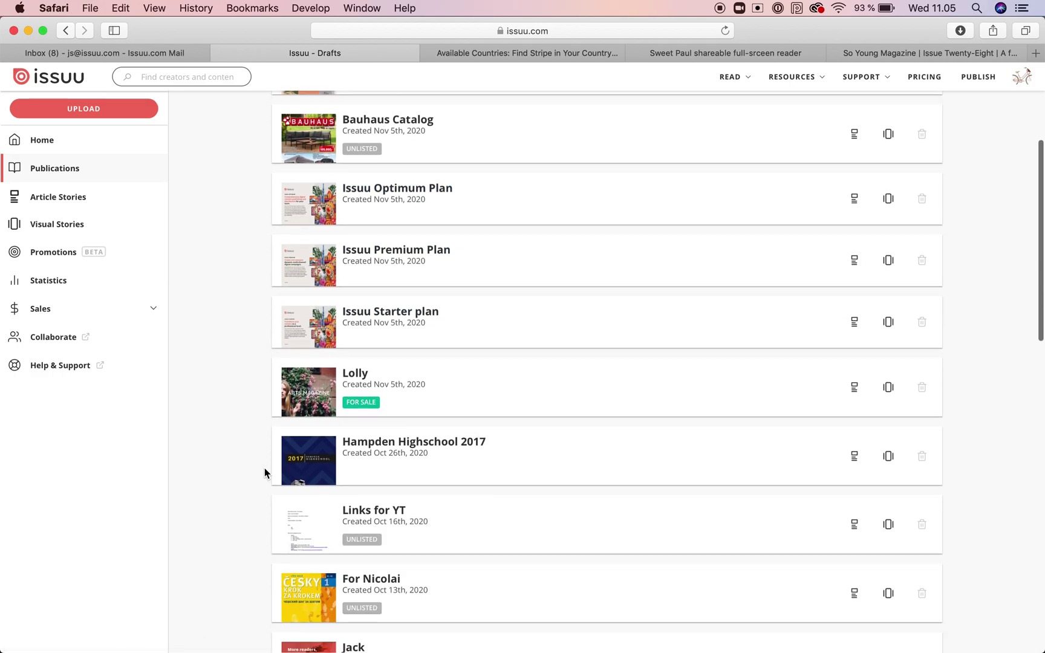
scroll(265, 469, down, 3)
click(403, 426)
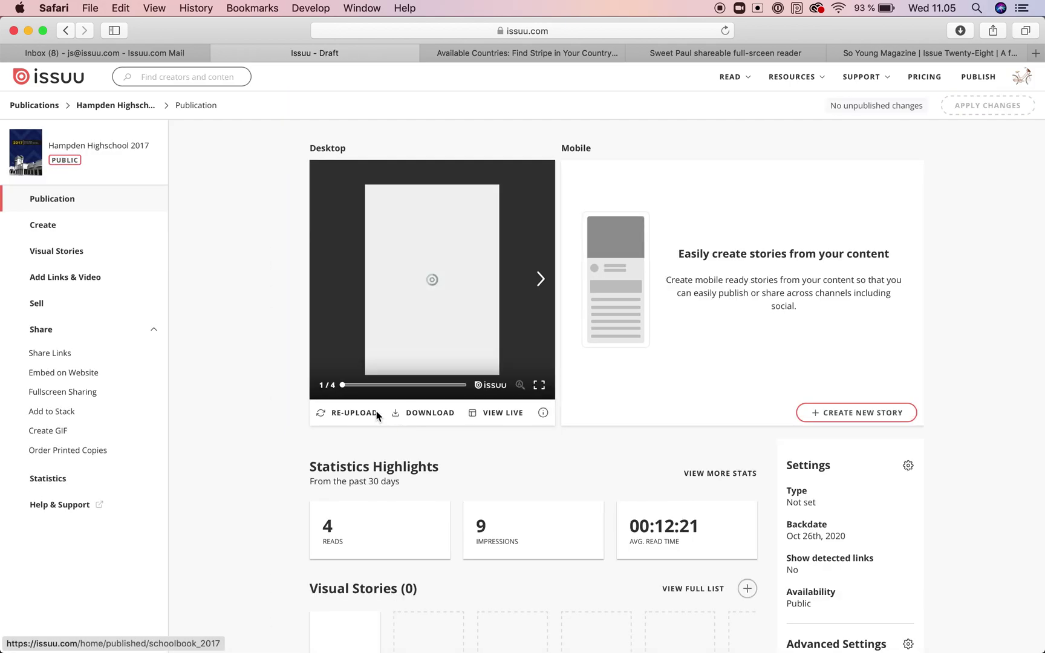
Put Hampden Highschool 2017 on sale at 2.00 USD, included in the subscription, apply, and open Share Links
click(54, 303)
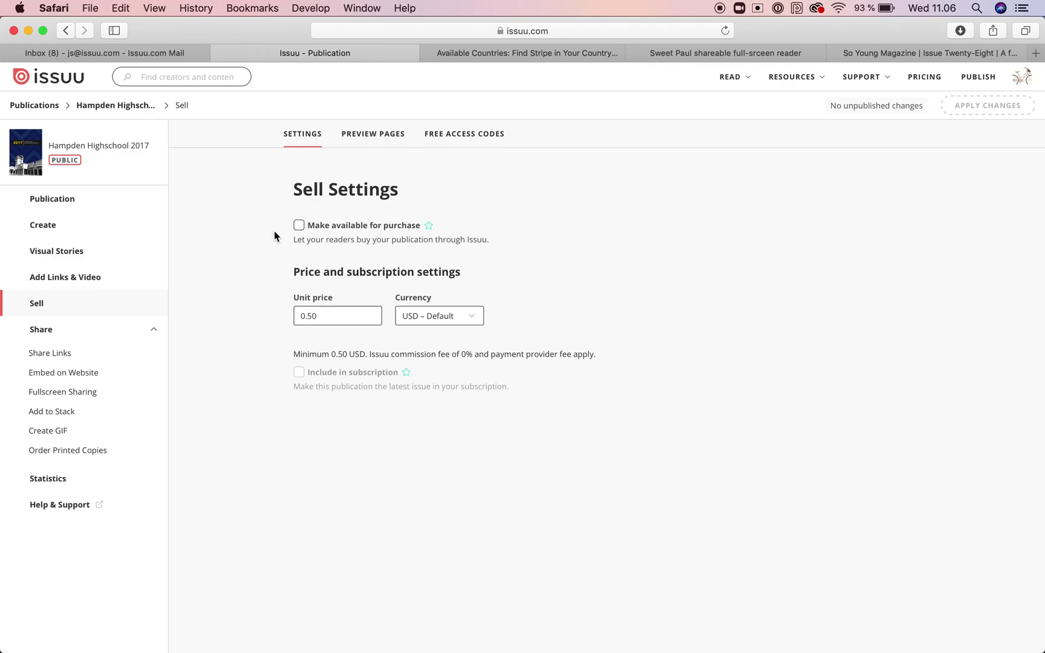
click(299, 226)
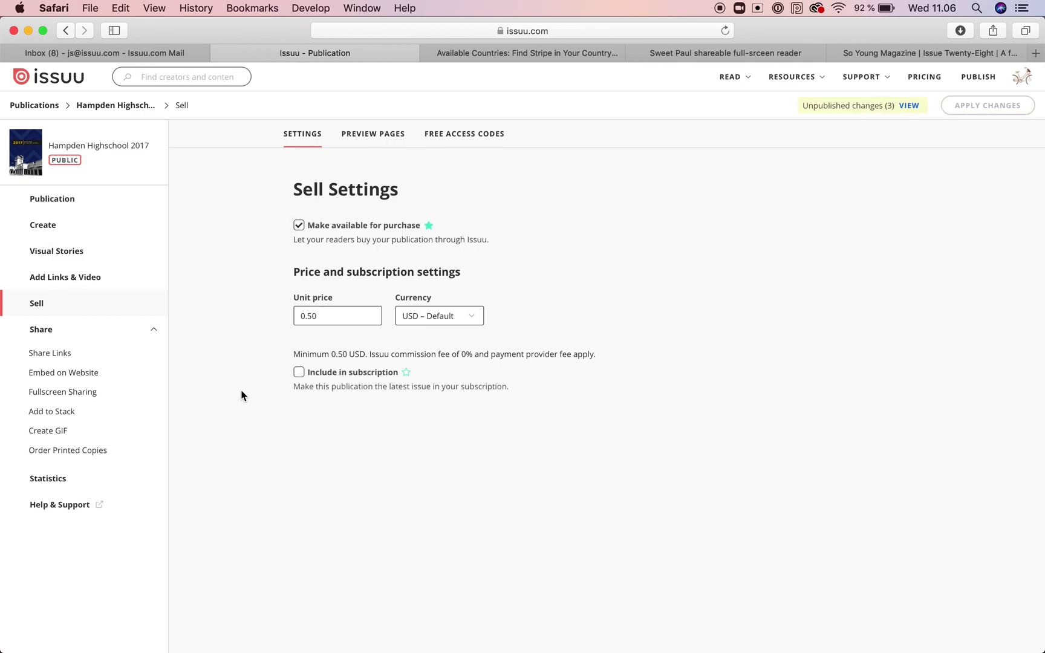
click(299, 373)
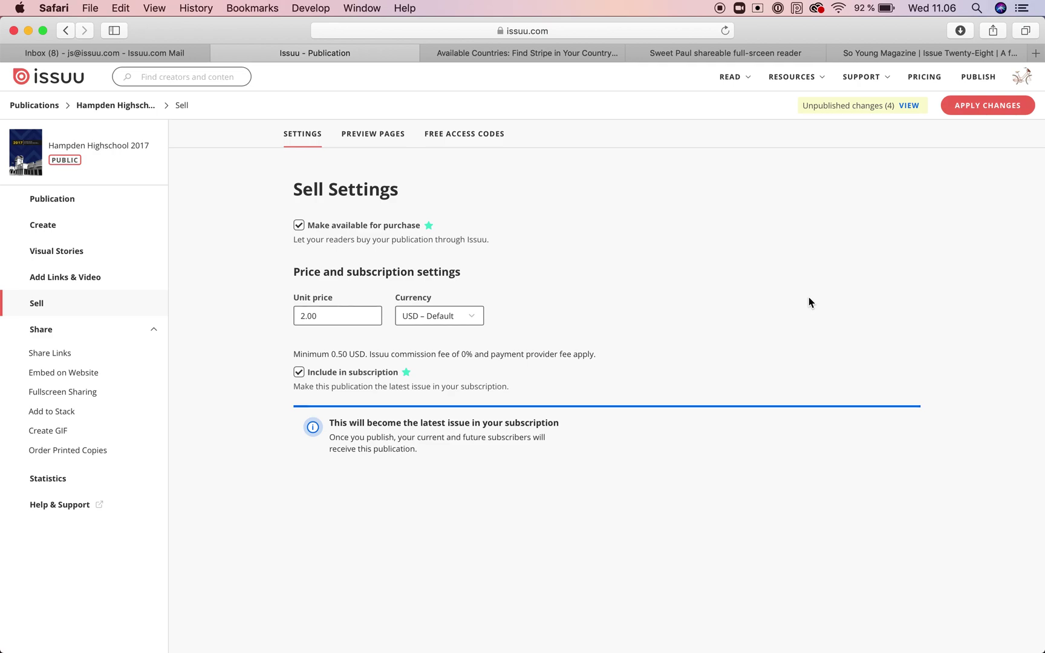
click(995, 107)
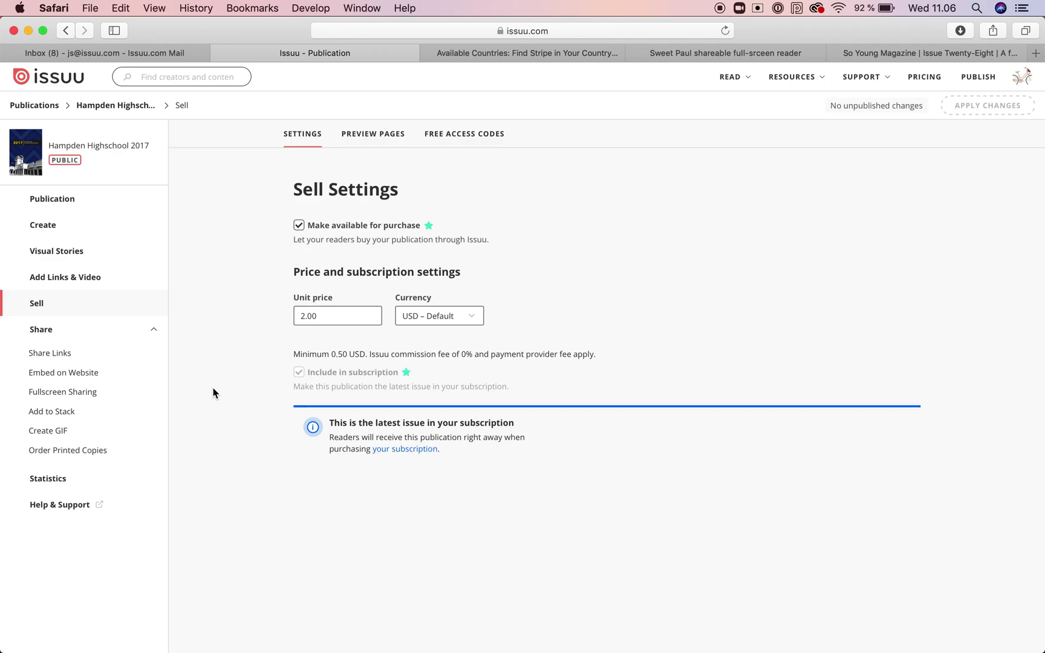
click(55, 353)
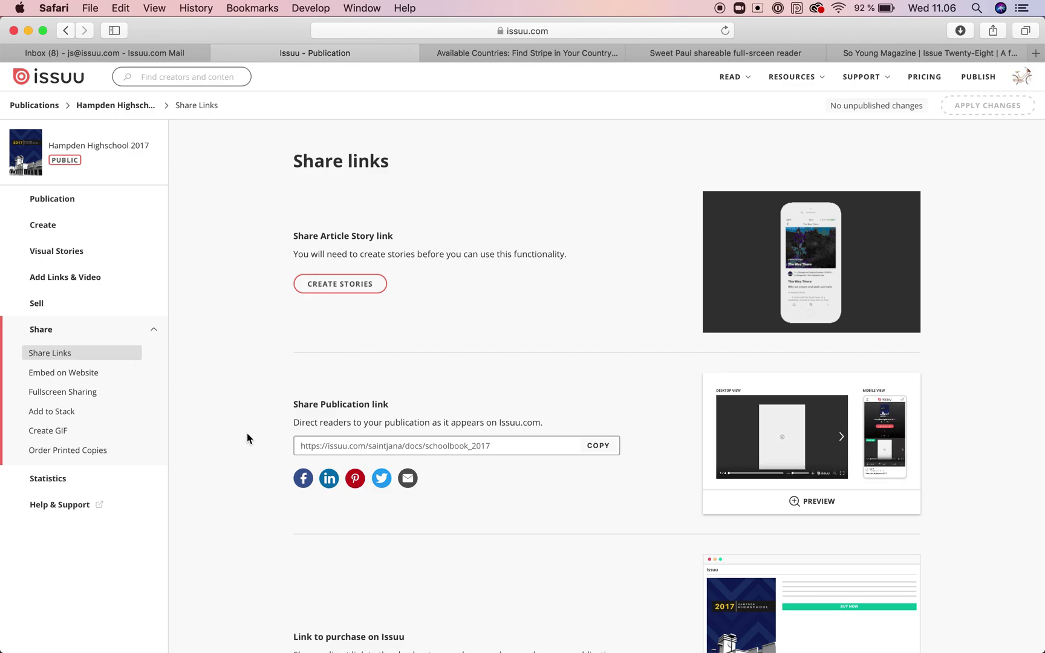
Copy the Share Publication link and load it in another tab
scroll(249, 442, down, 2)
scroll(252, 447, down, 1)
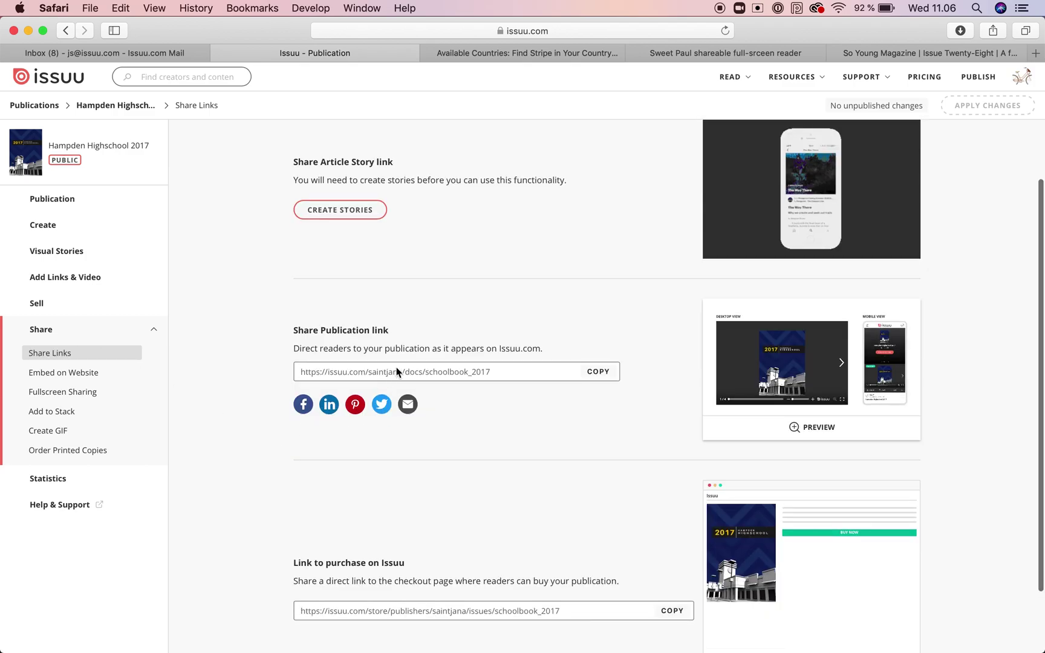
click(604, 373)
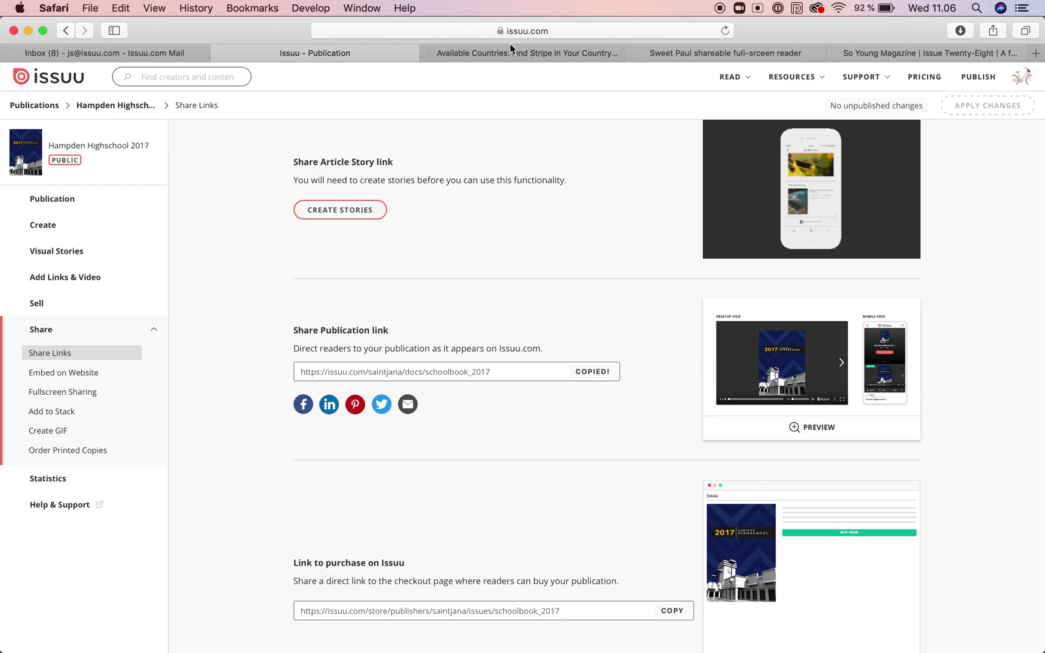
click(494, 53)
click(539, 34)
key(super+v)
key(Return)
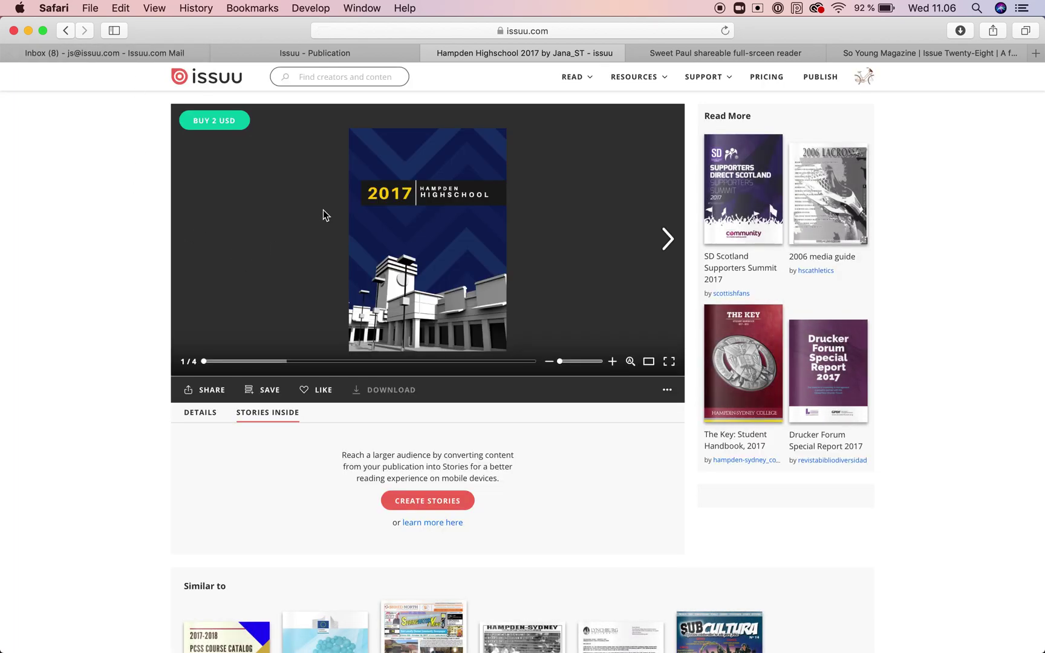
Copy the Purchase on Issuu link and load it, reaching the 2 USD checkout
click(336, 54)
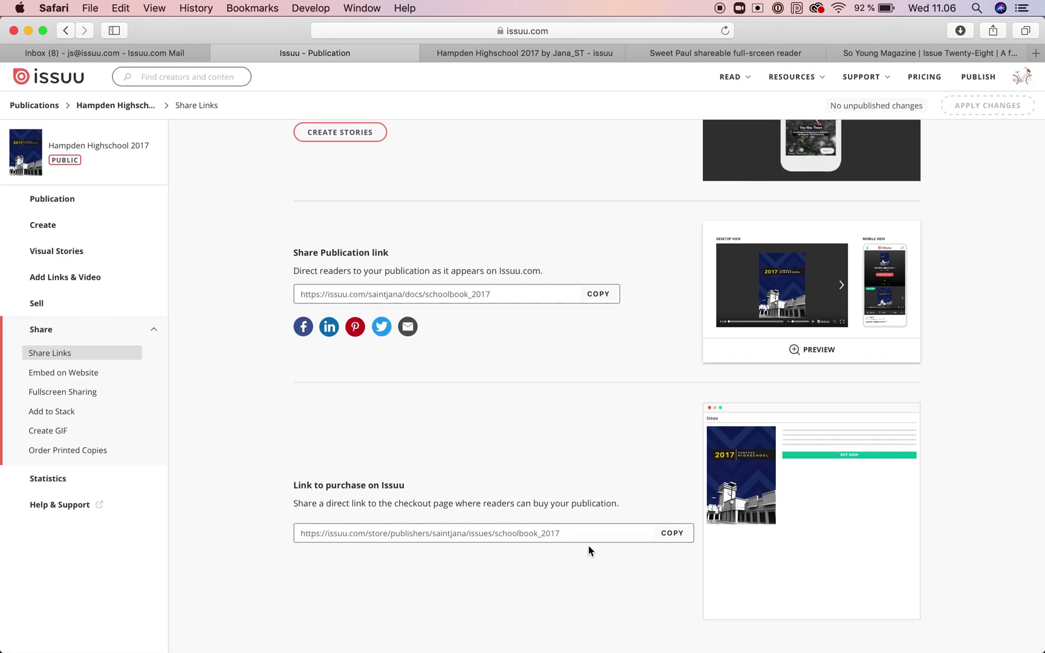
click(672, 534)
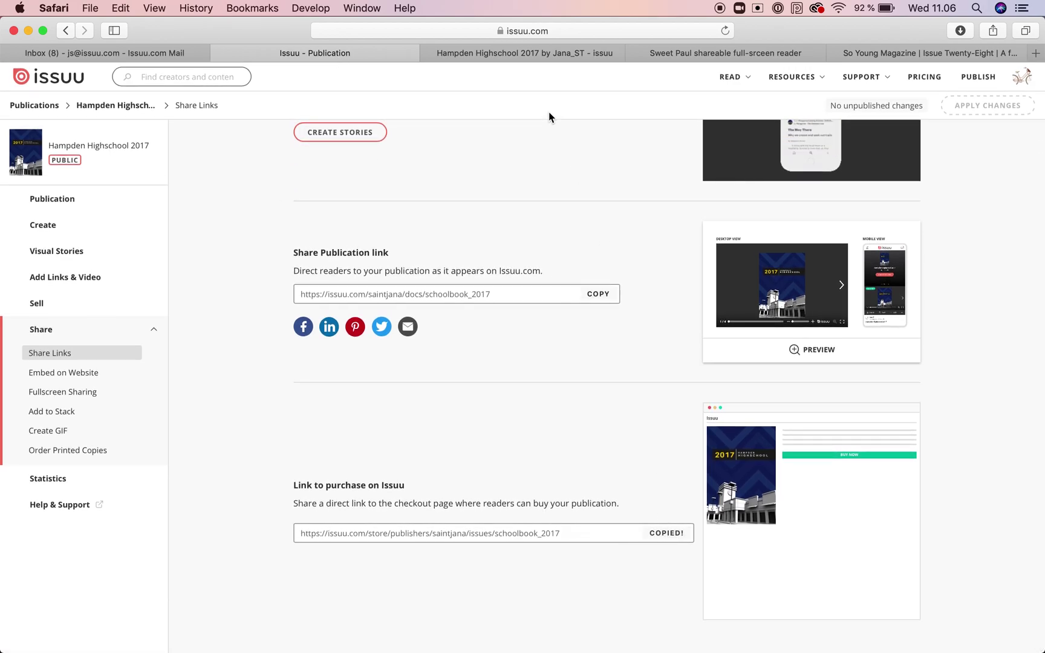
click(532, 55)
click(548, 33)
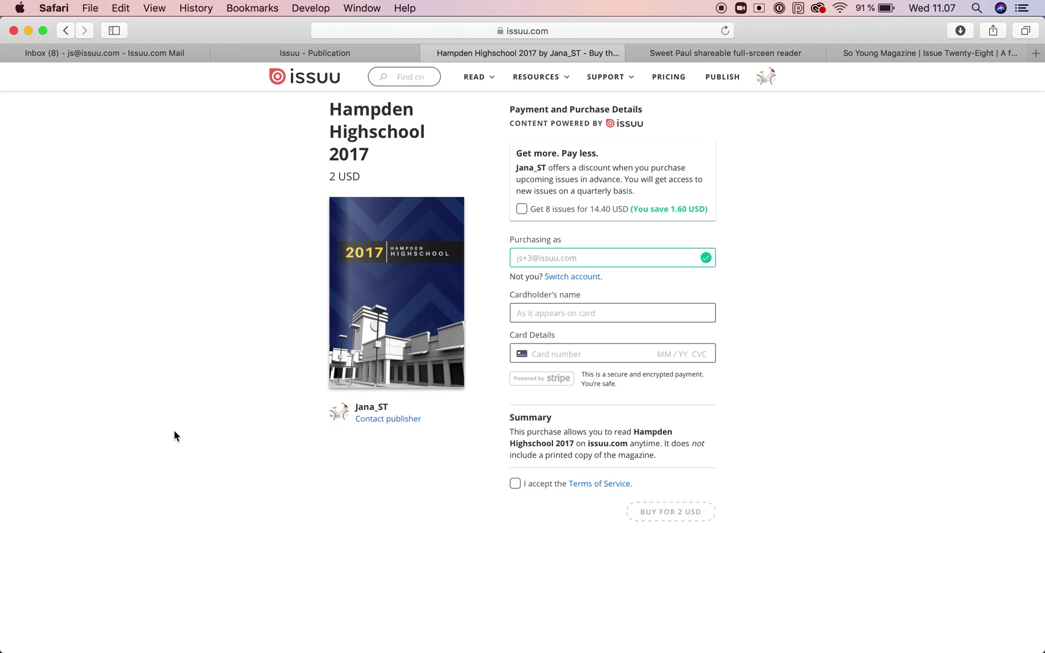
click(330, 53)
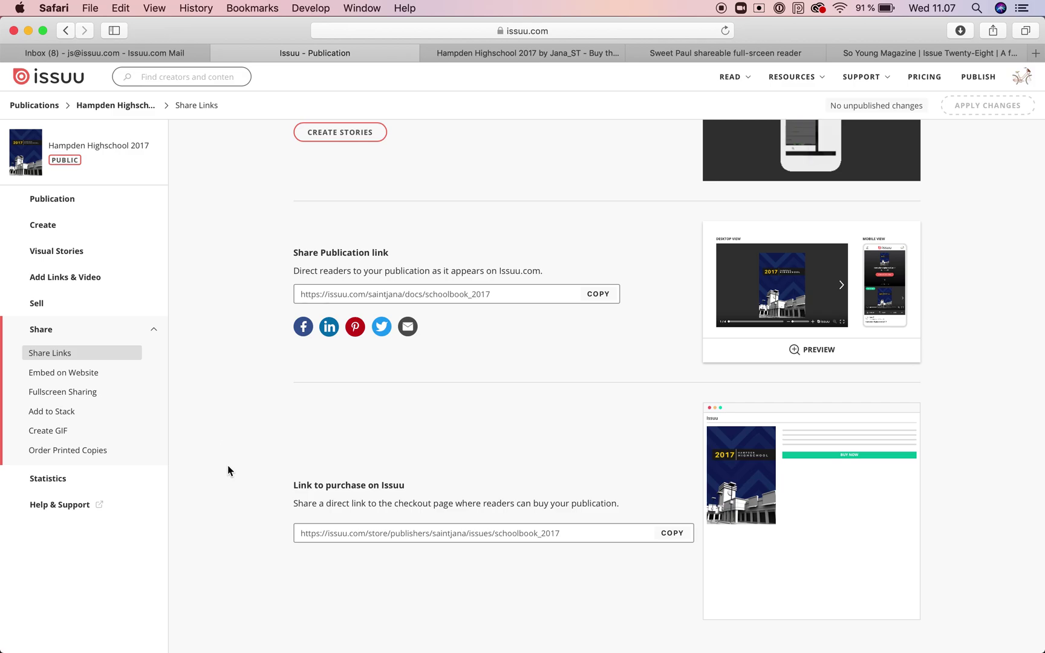
Give the embed a pale yellow ddd89b background, Autoflip off, and no Issuu branding
click(75, 377)
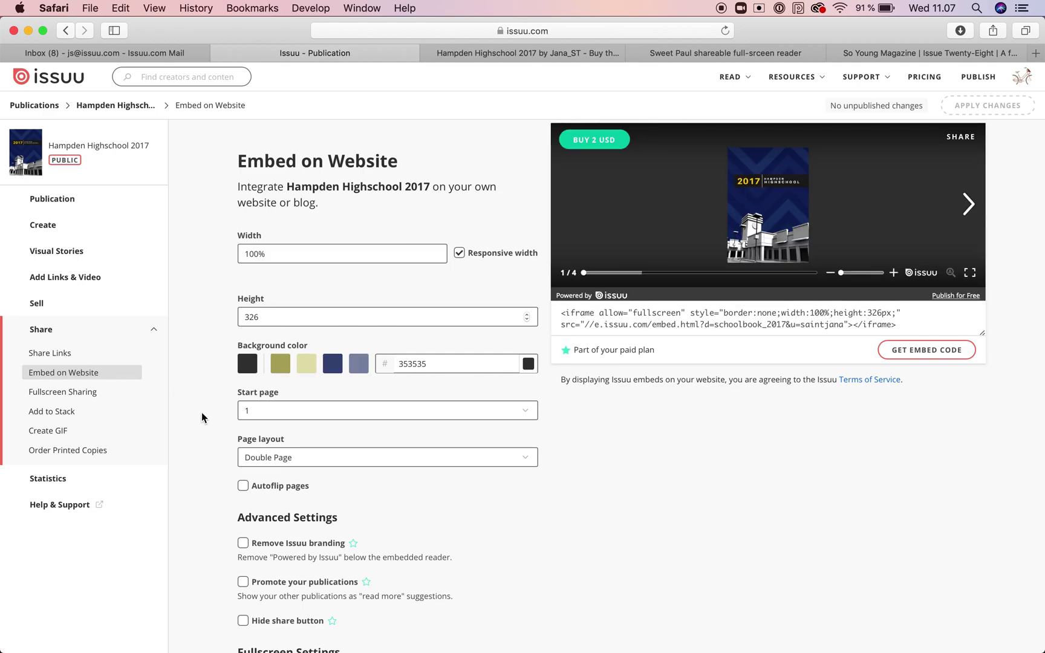
click(309, 364)
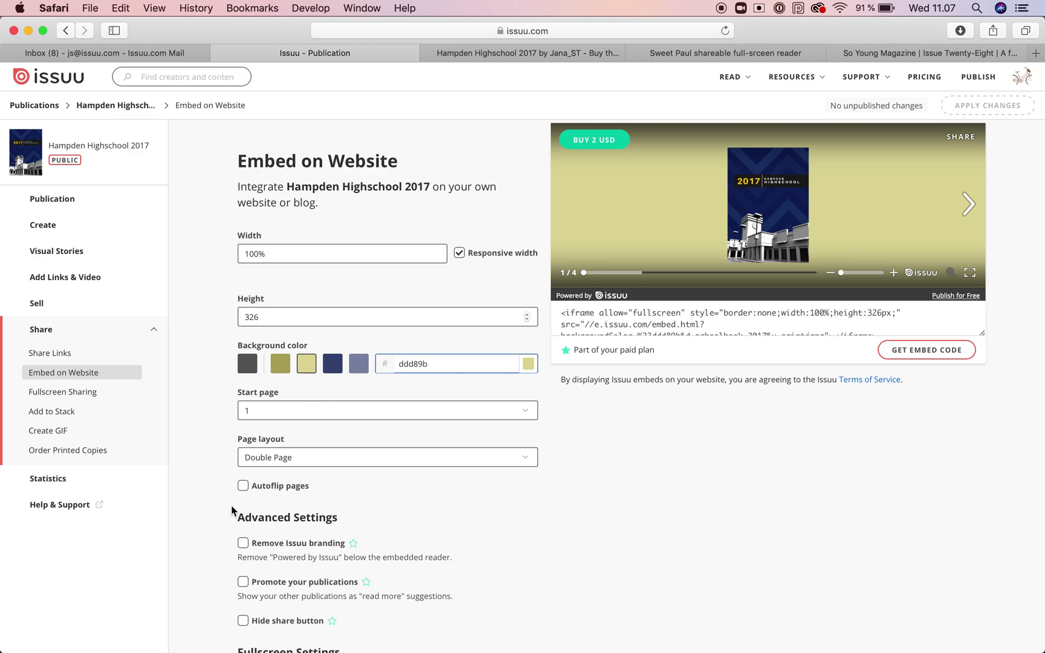
scroll(238, 511, down, 2)
click(242, 438)
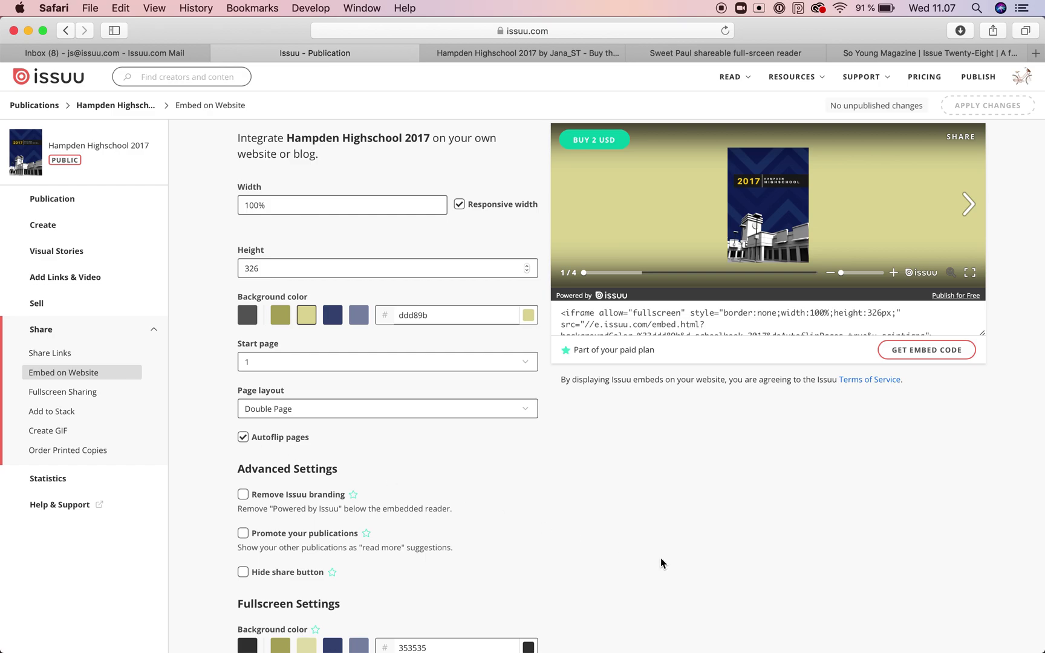
click(242, 438)
click(242, 496)
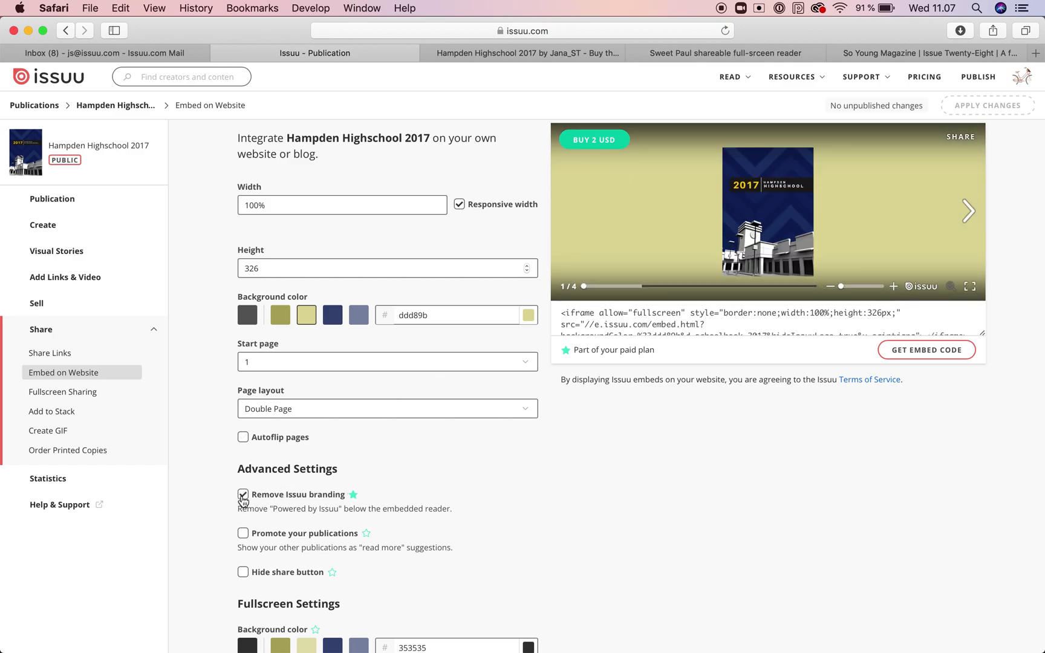
Enlarge the embed code box to show all code, then switch to the So Young Magazine site
scroll(645, 491, up, 2)
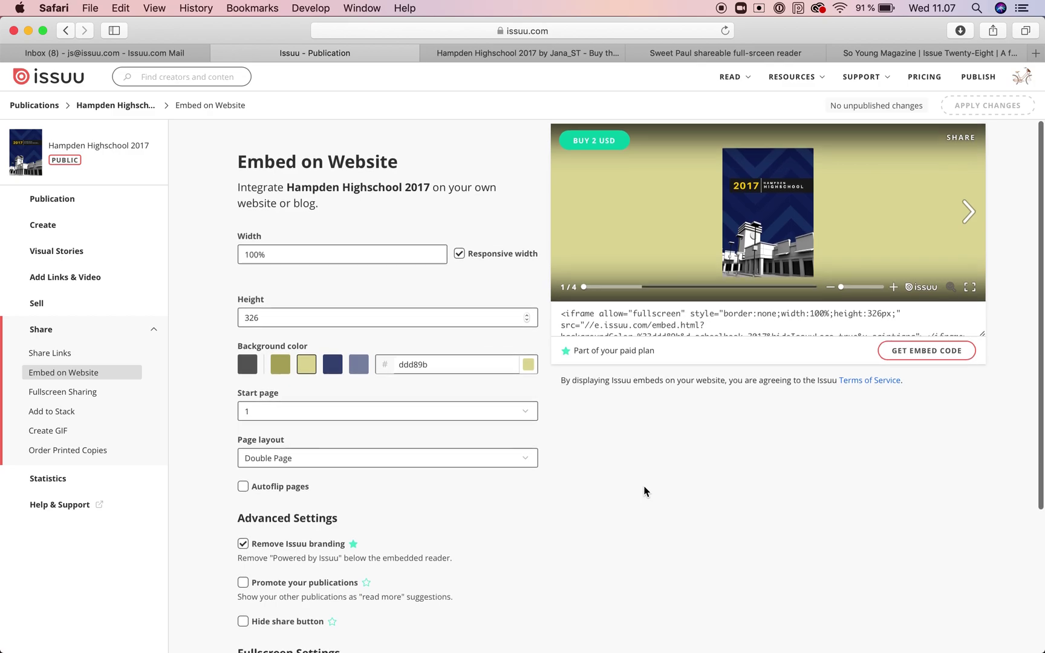
scroll(645, 491, down, 2)
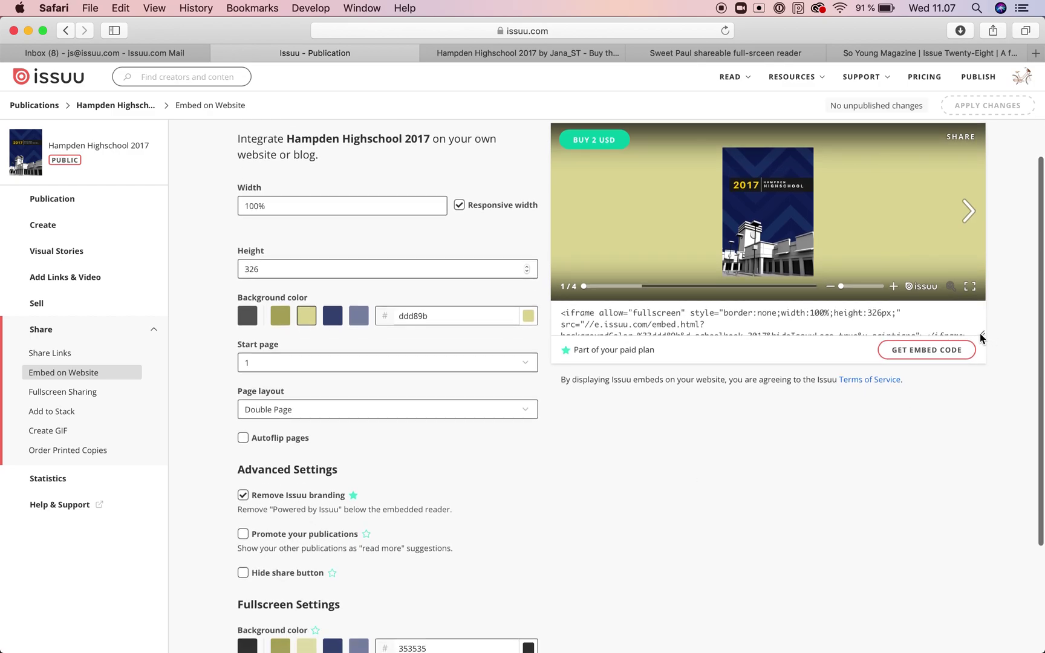
drag(981, 337, 983, 380)
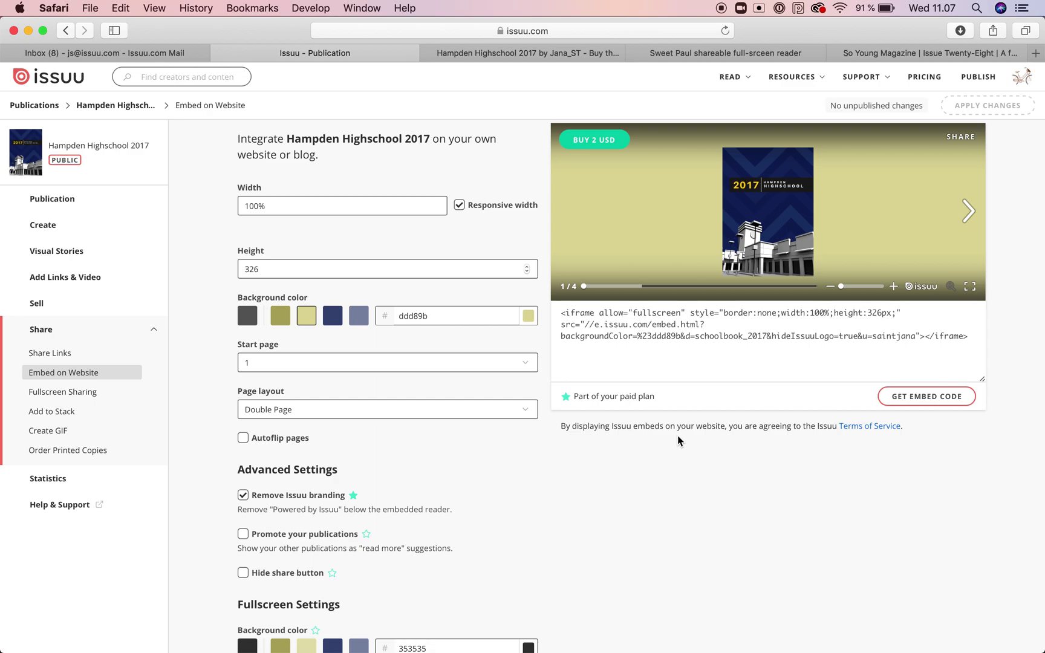
click(864, 52)
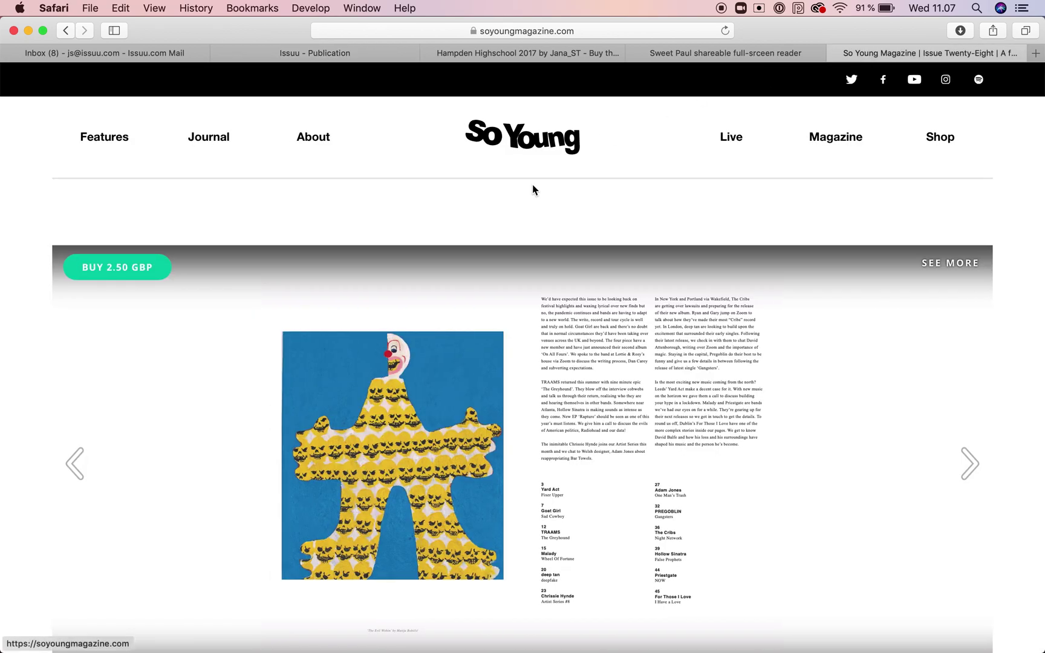
Open the embedded Issue Twenty-Eight reader and flip through spreads 2–3 and 4–5
click(75, 464)
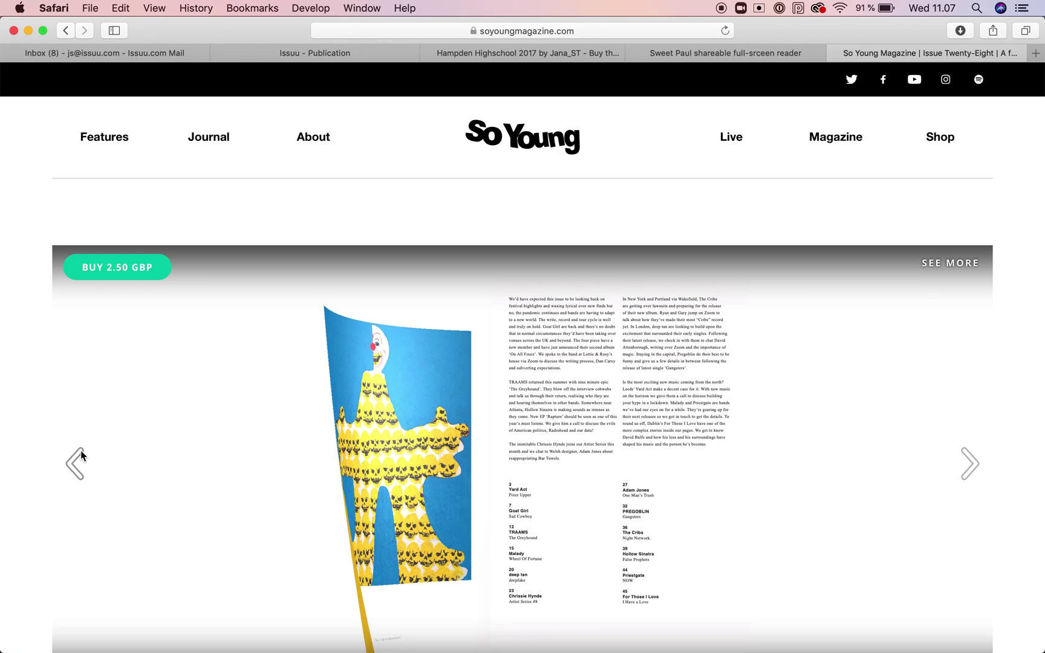
scroll(21, 350, down, 3)
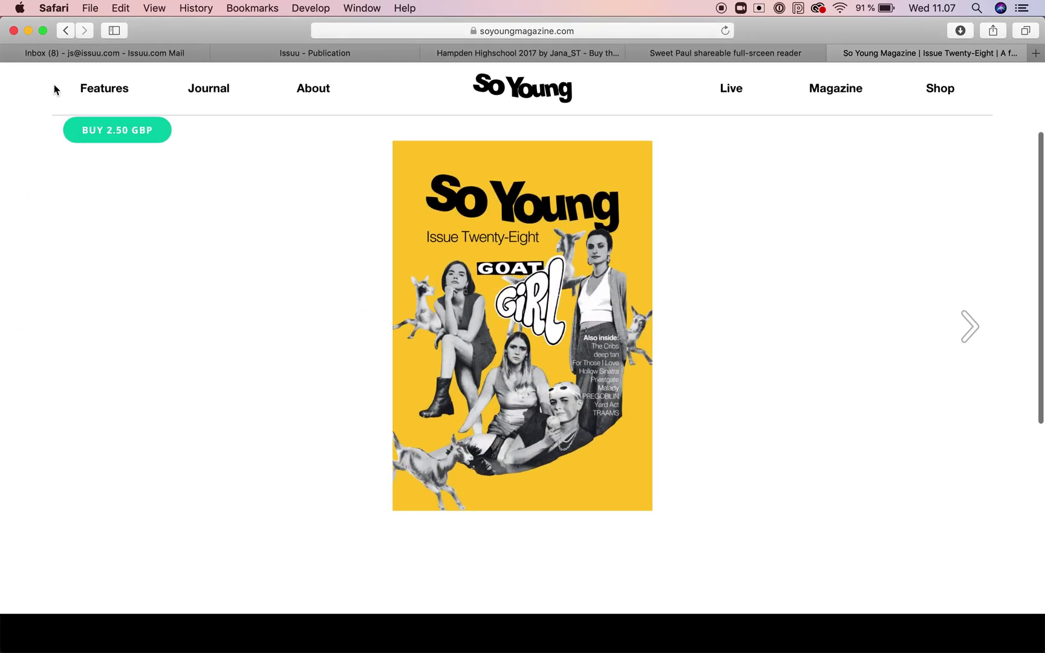
click(68, 32)
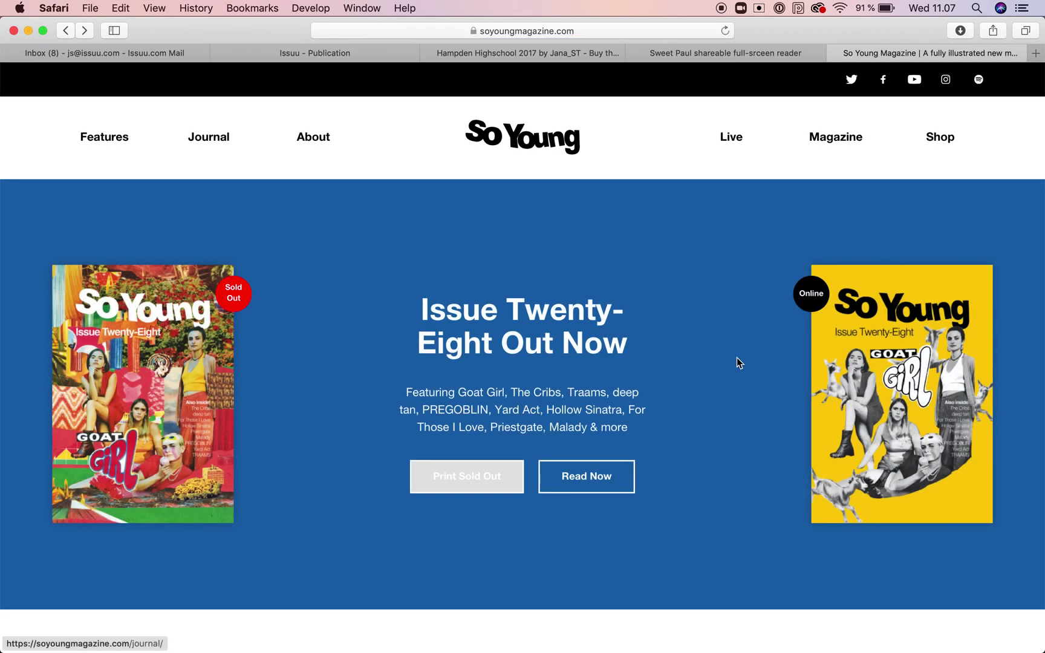
click(880, 278)
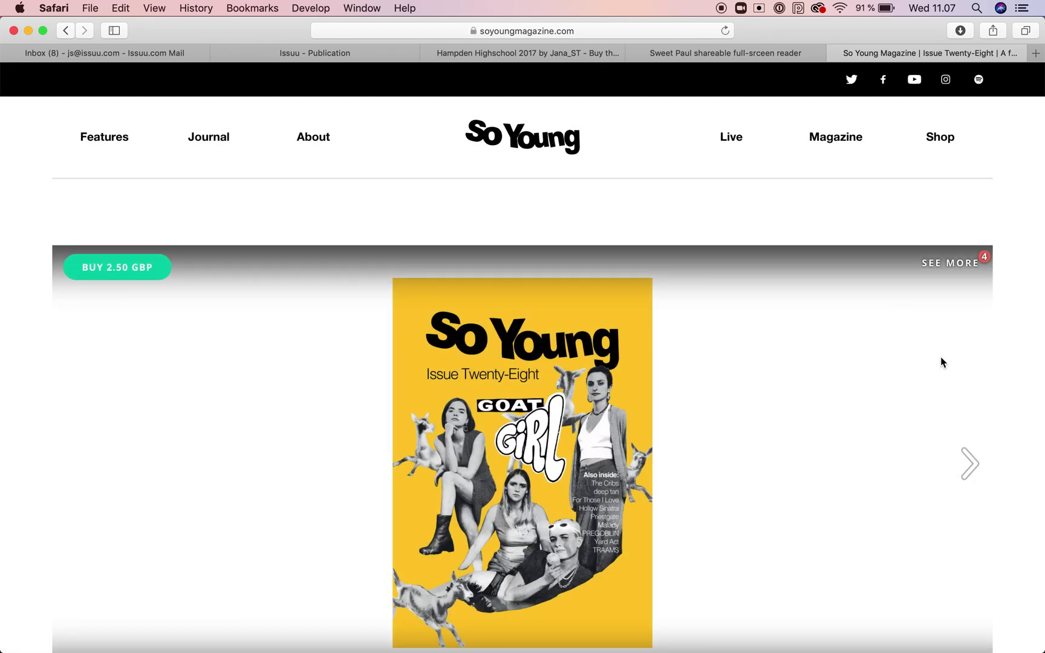
scroll(1010, 448, down, 2)
click(972, 430)
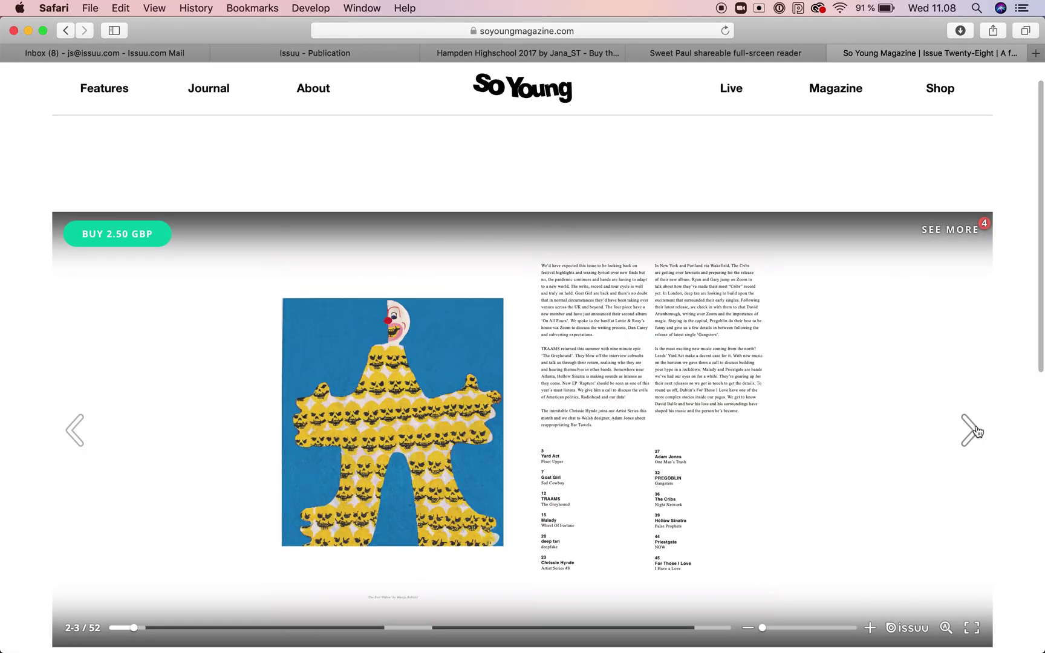
click(973, 431)
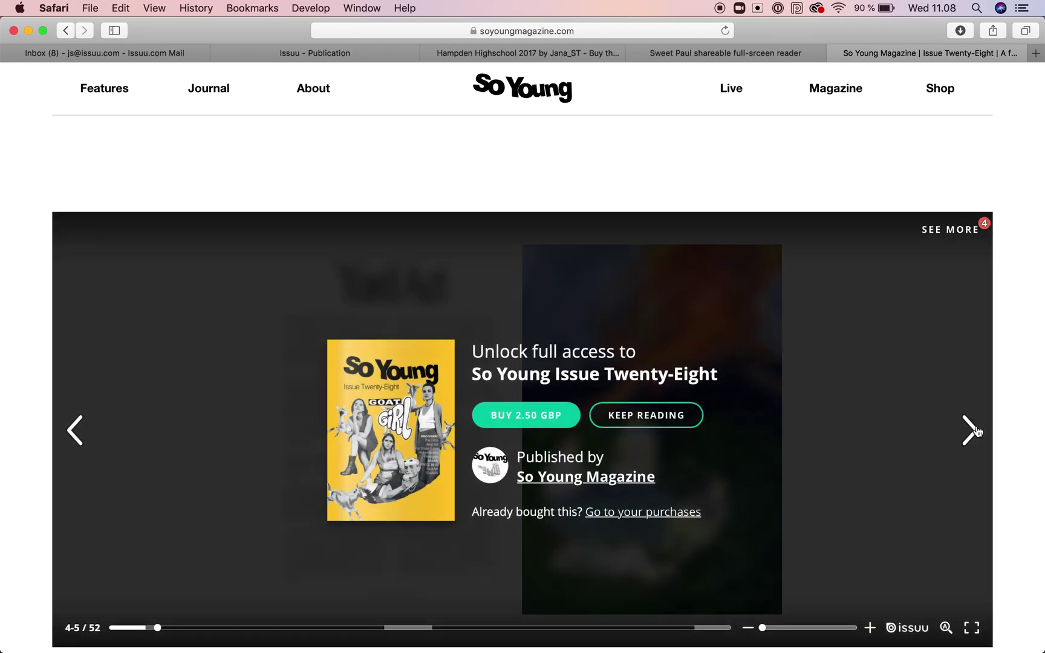
click(77, 429)
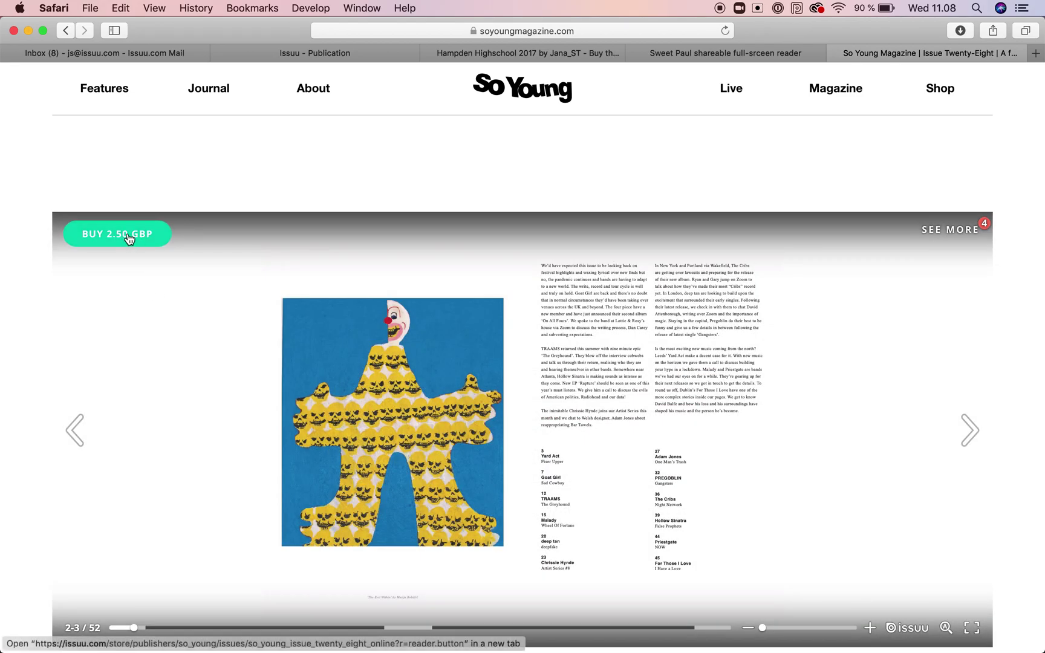
Open Issue Twenty-Eight's 2.50 GBP purchase page, then bring up the Sweet Paul fullscreen reader tab
click(126, 236)
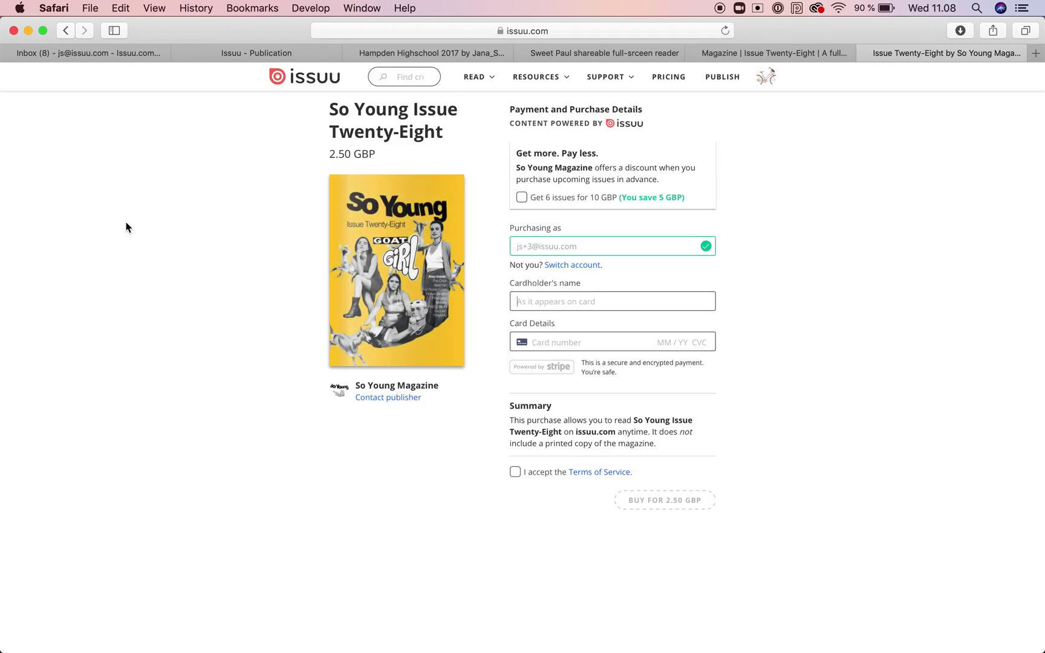
click(740, 54)
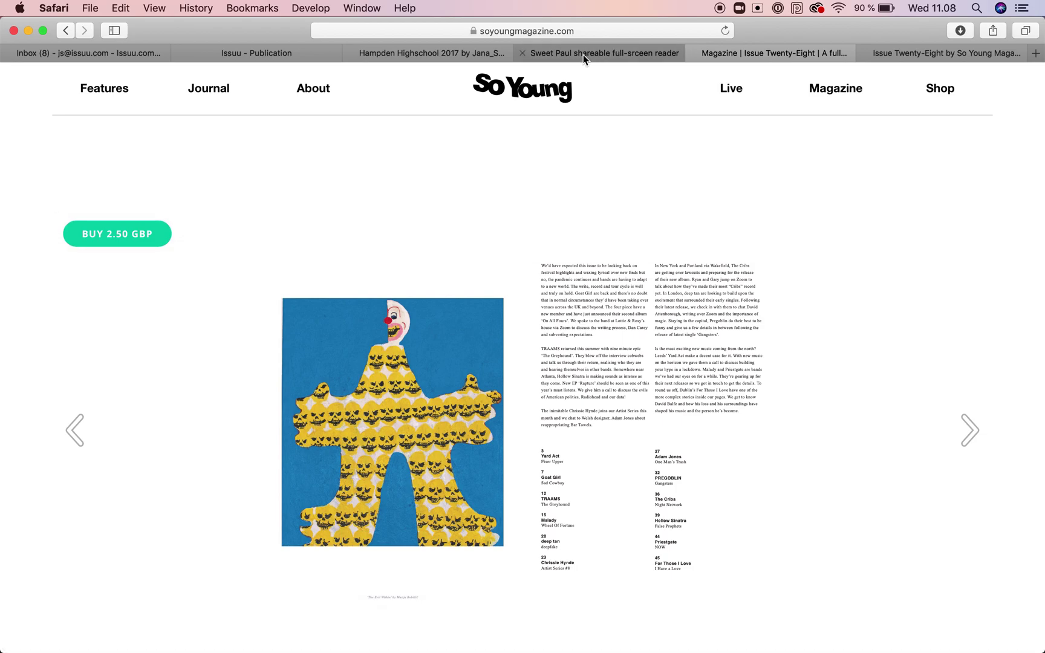
click(583, 53)
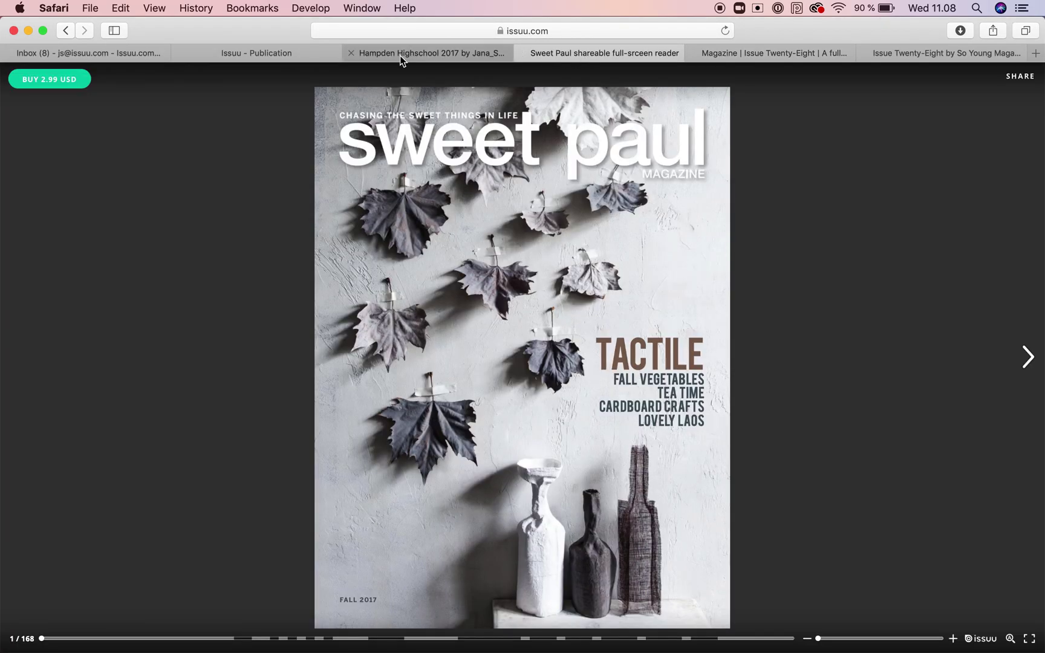
Set the Hampden Highschool 2017 fullscreen reader background to olive 9c9434 after trying navy and beige
click(400, 55)
click(288, 53)
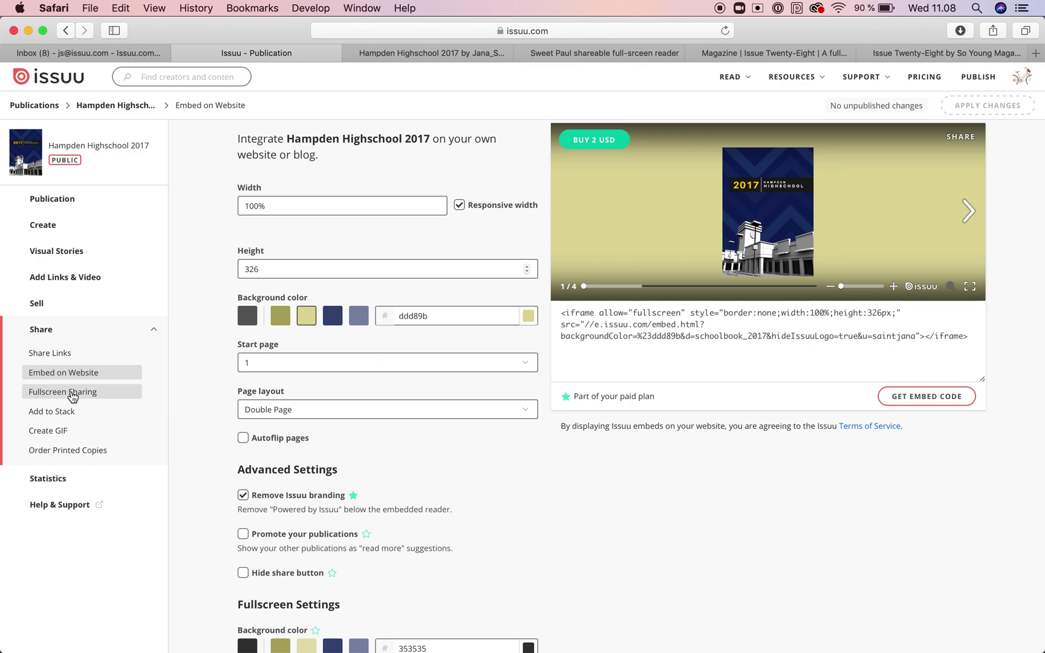
click(72, 394)
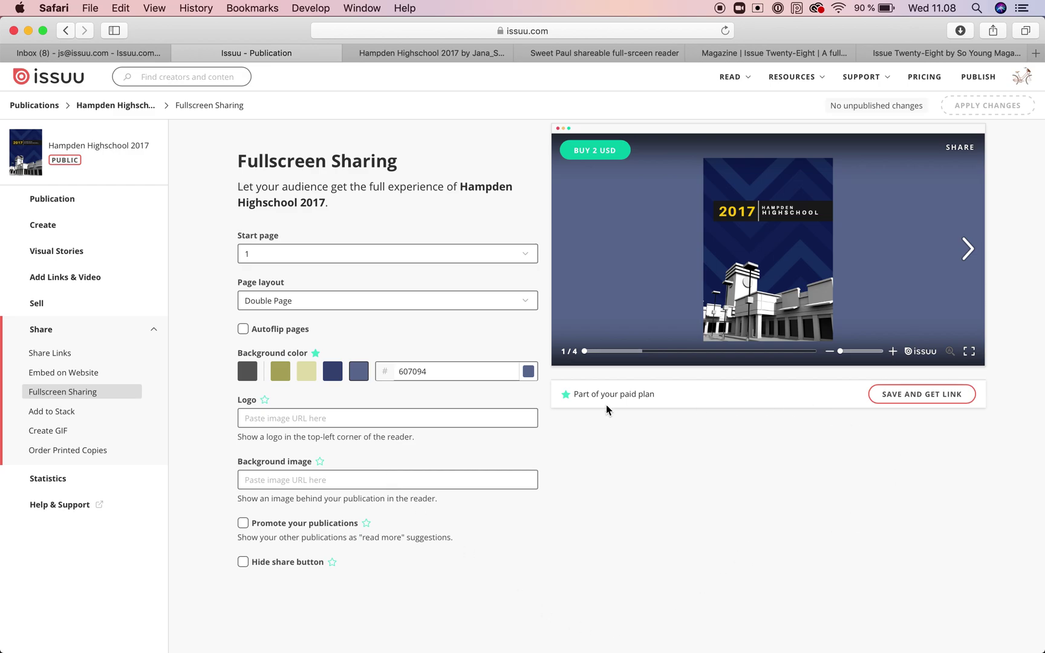
click(333, 376)
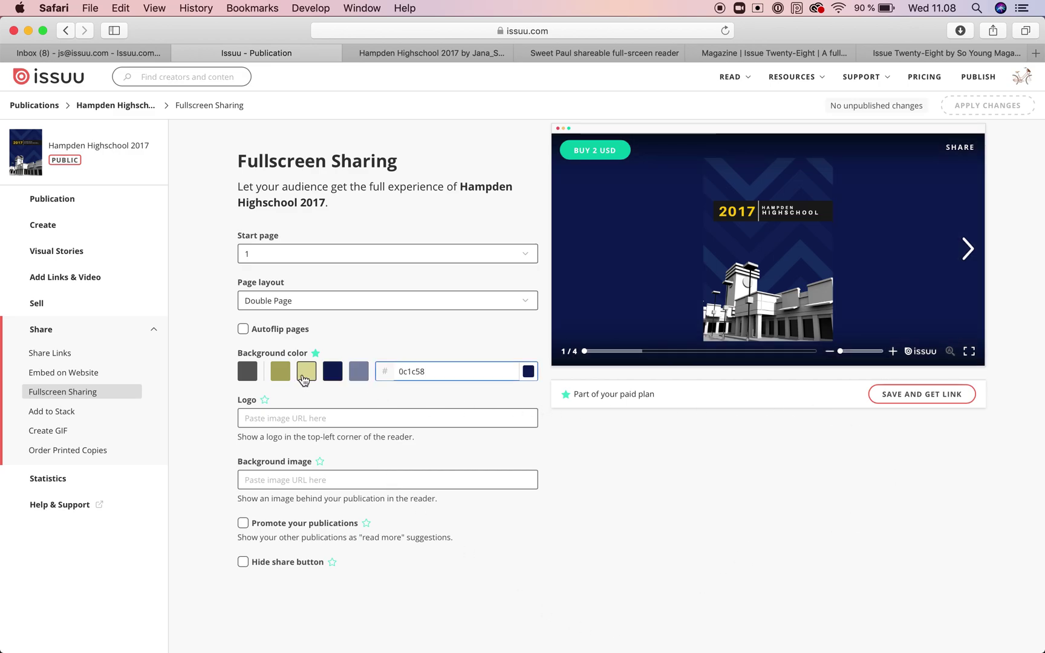
click(304, 379)
click(278, 380)
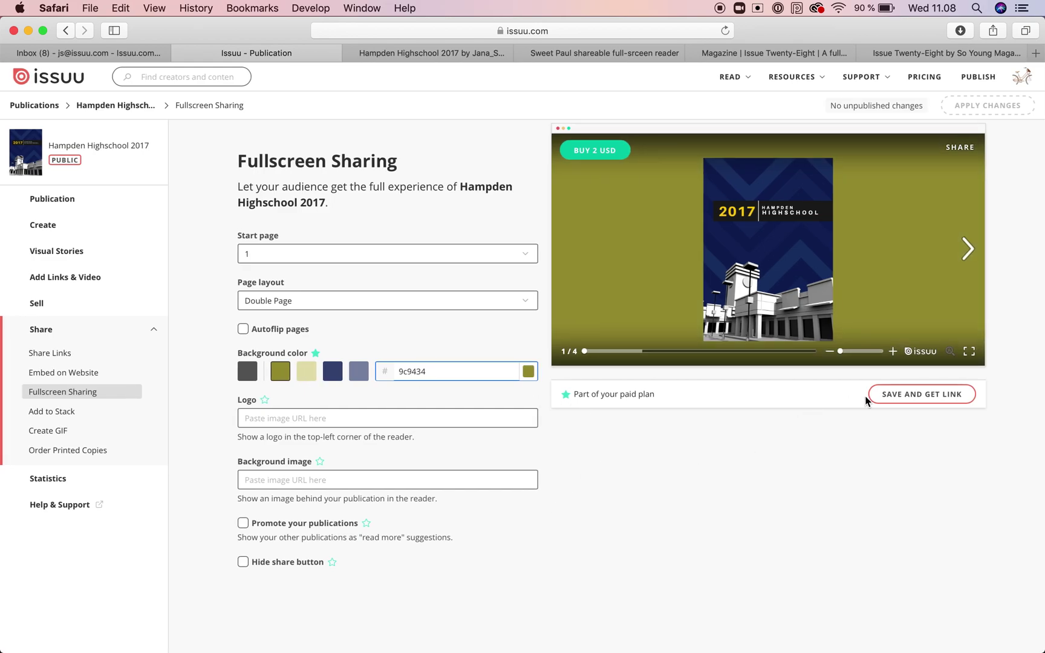
Save the fullscreen settings, copy the share link and load it in the Hampden tab
click(888, 396)
click(623, 391)
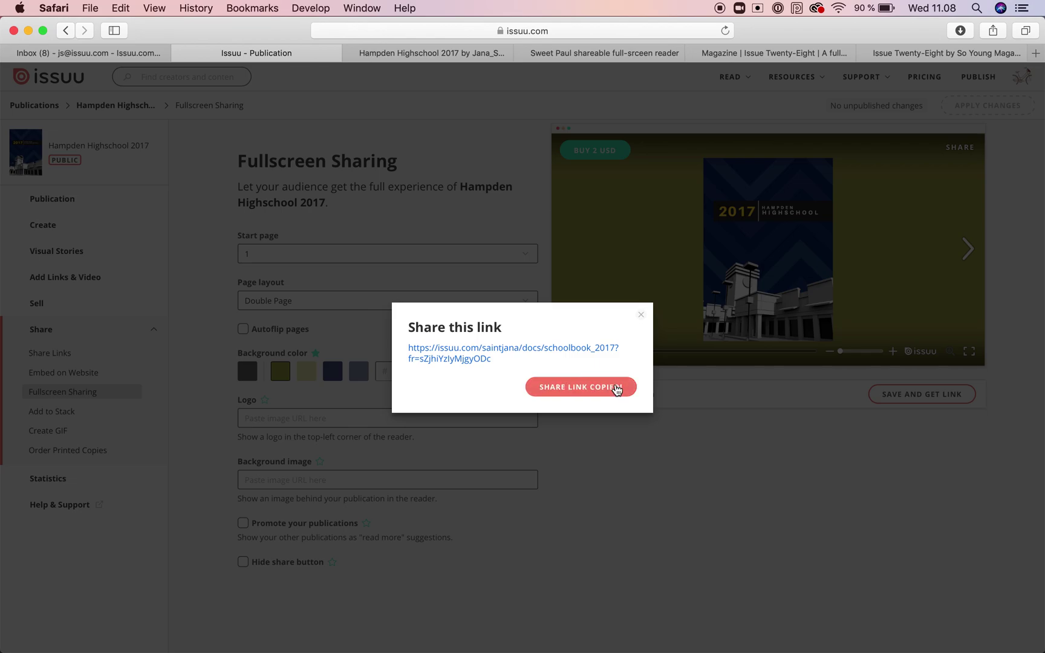
click(428, 56)
click(472, 29)
key(cmd+v)
key(Return)
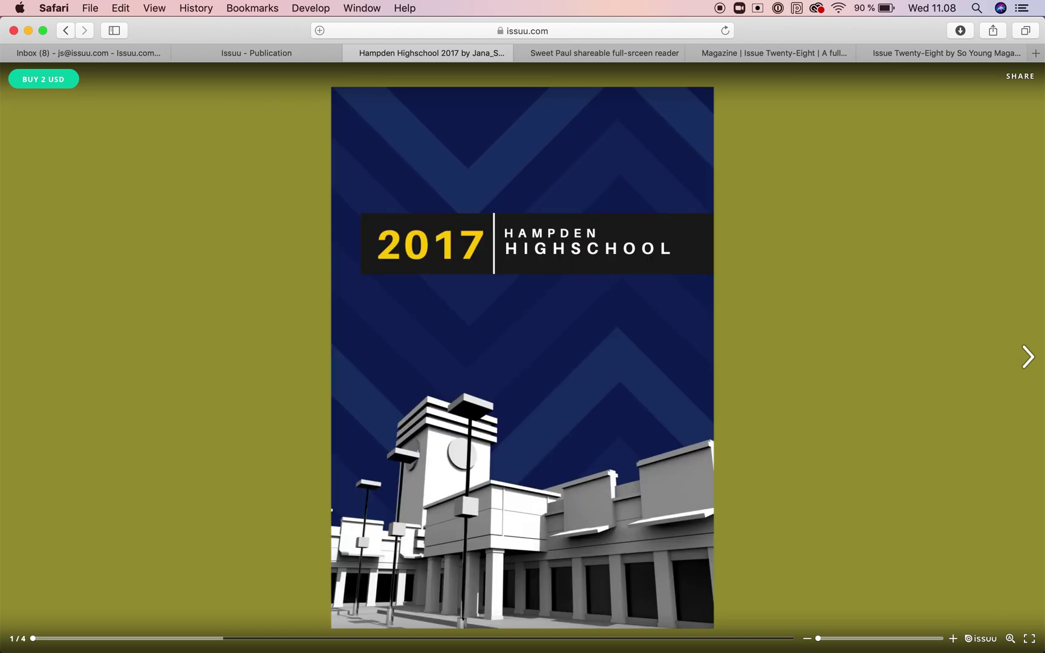
Flip through the shared Hampden reader's locked pages, back to the cover, and check its link address
click(1029, 360)
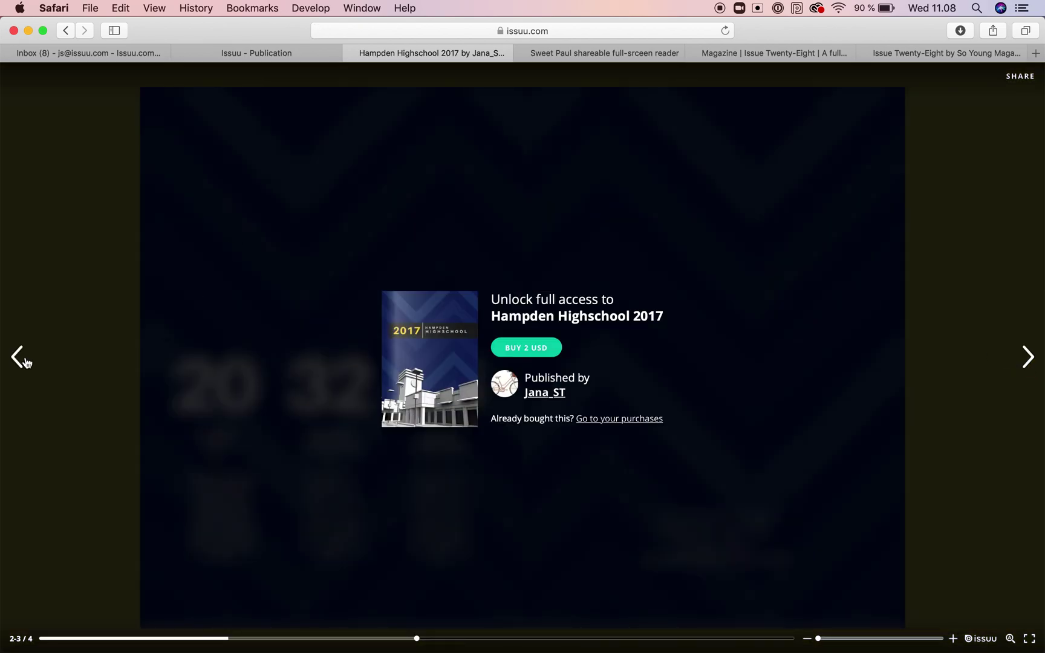
click(24, 362)
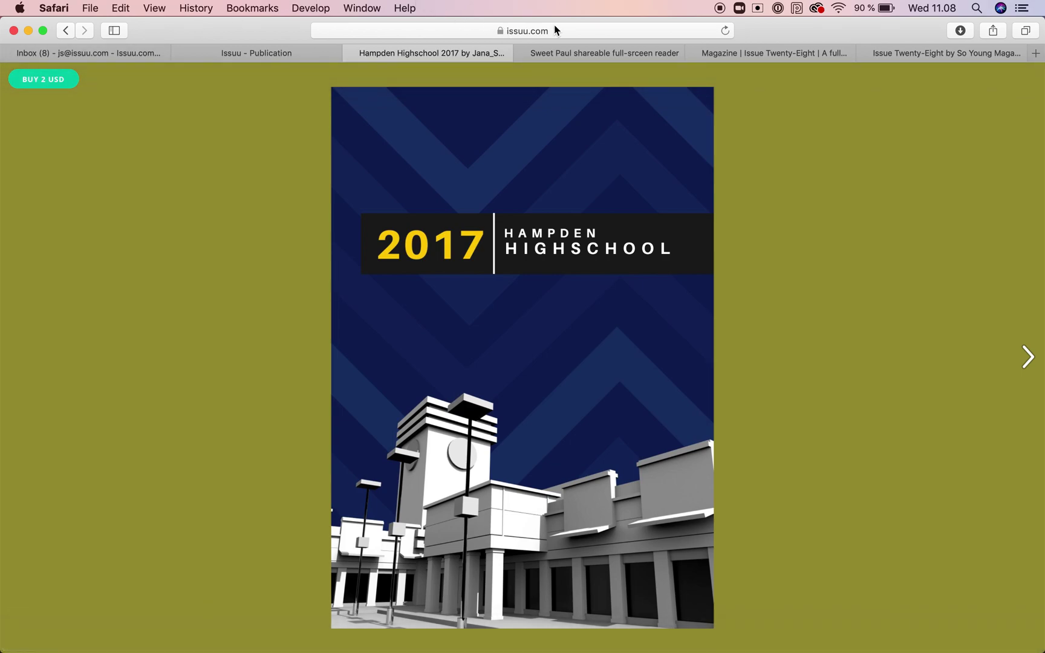
click(564, 28)
click(877, 225)
Page through Sweet Paul to spread 8-9, then return to the publication's sharing settings
click(566, 53)
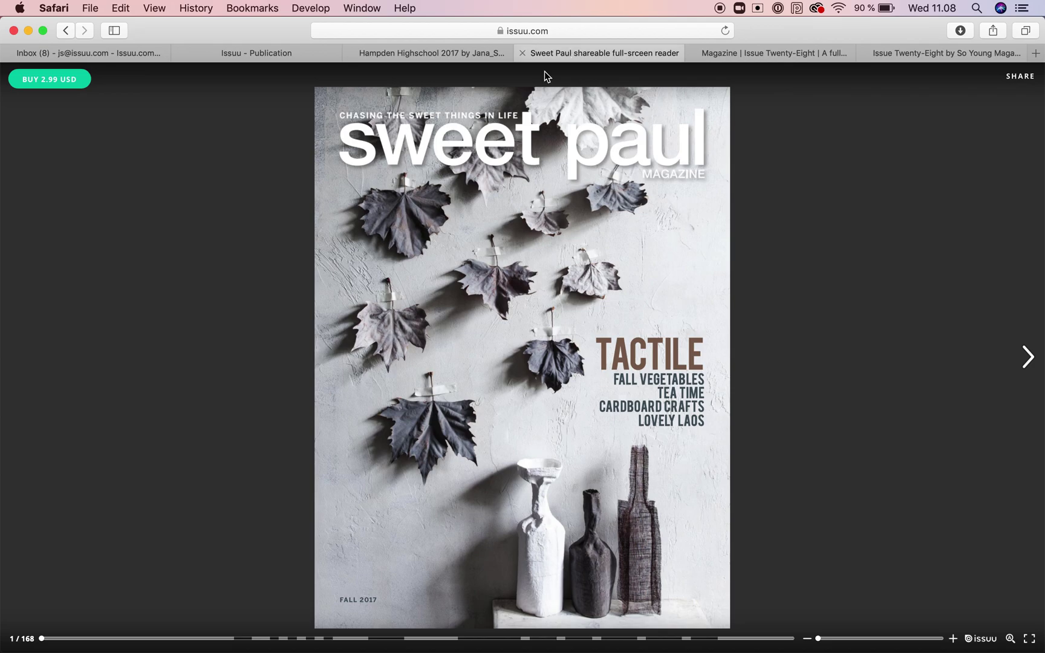
click(1028, 356)
click(1028, 356)
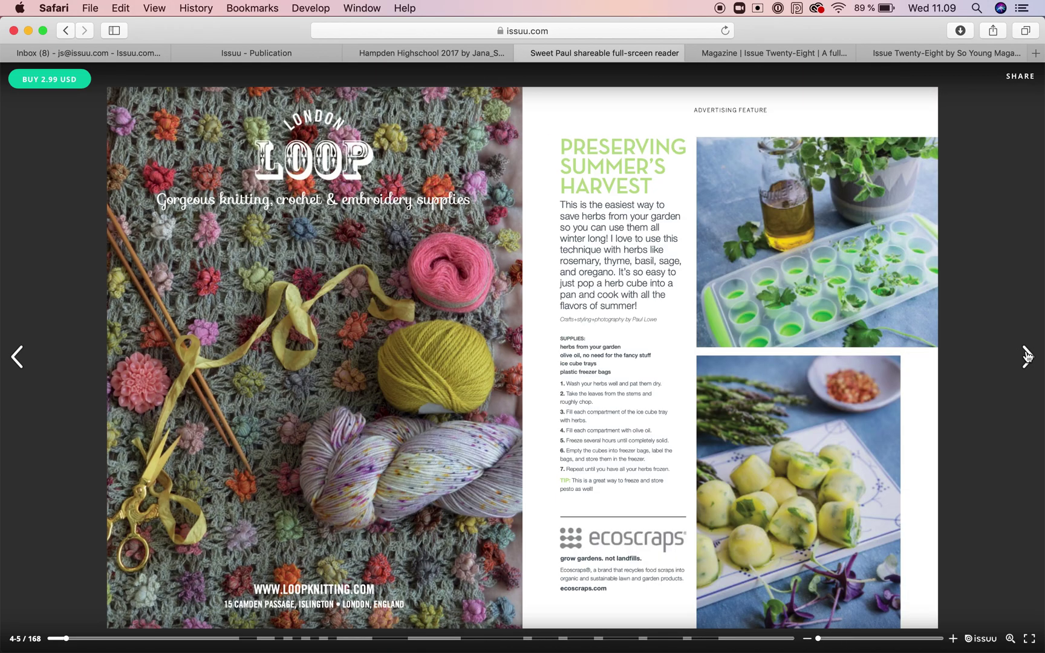
click(1028, 356)
click(1028, 356)
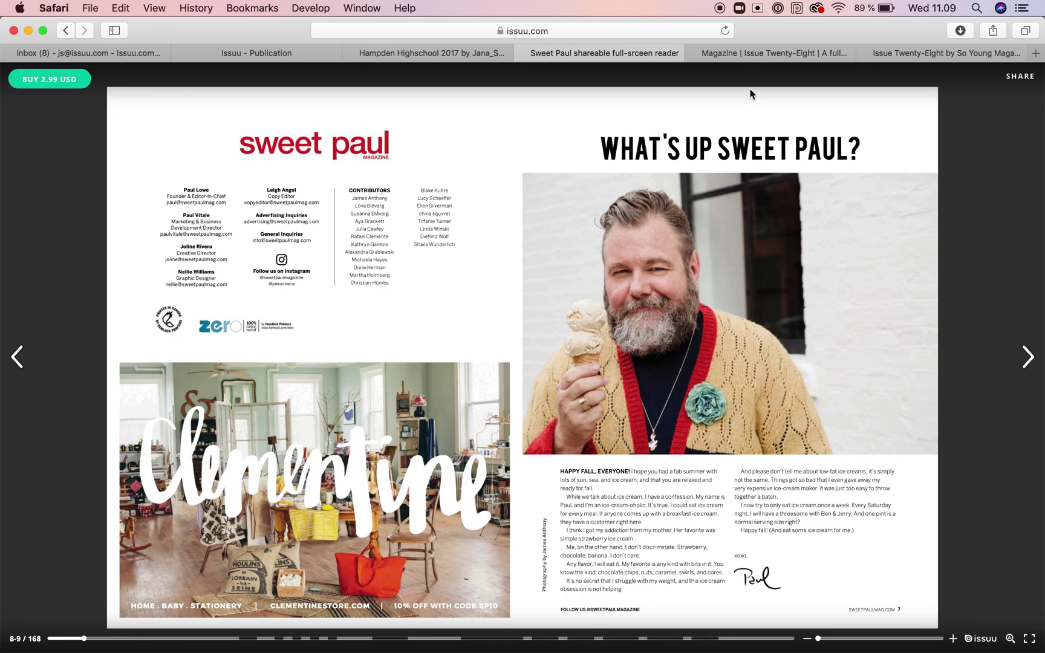
click(273, 58)
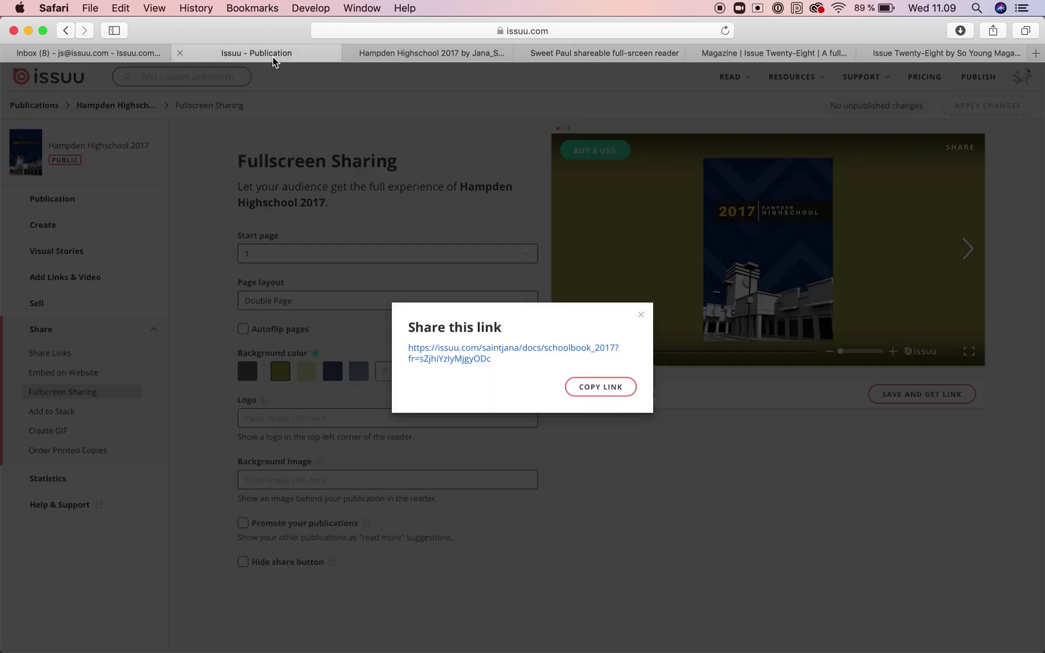
Close the share dialog and go to Sales > Overview, showing one issue sold for 2 USD
click(640, 316)
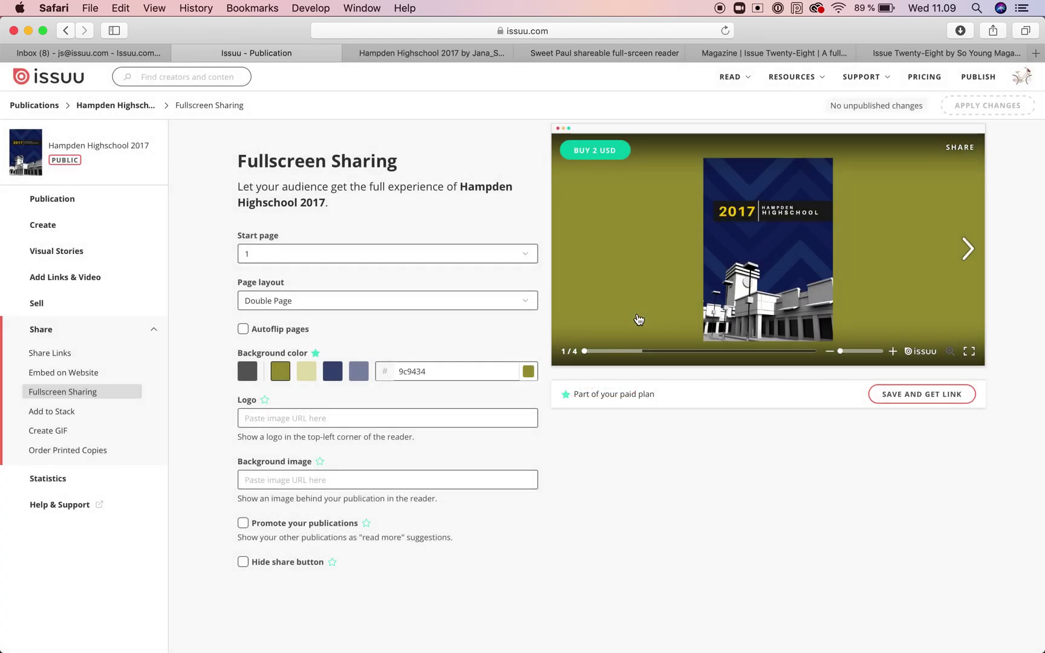
click(55, 304)
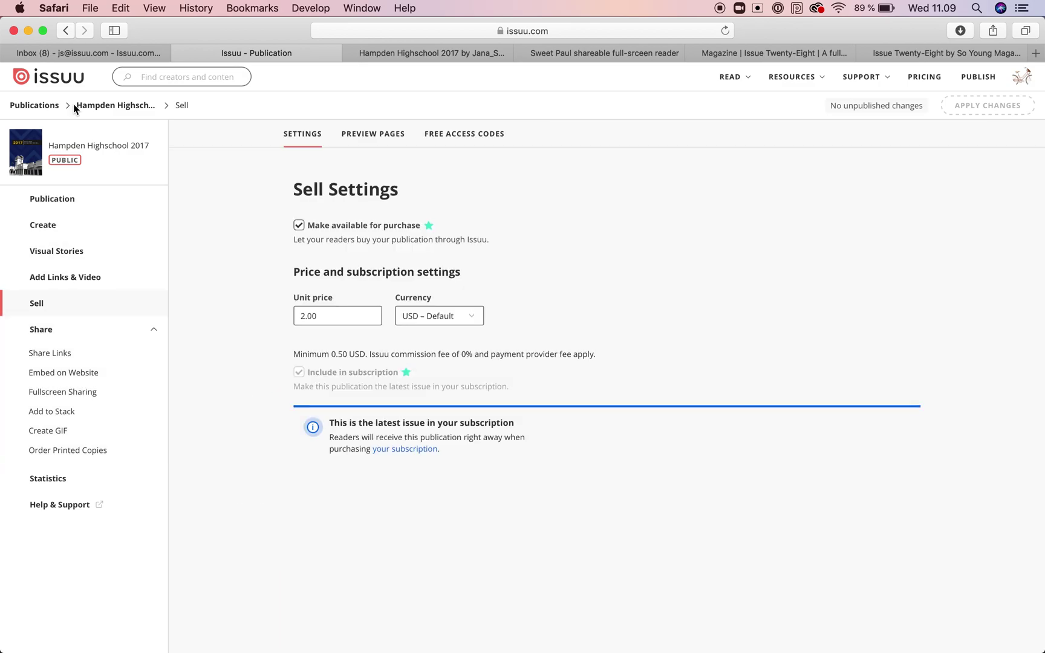
click(45, 106)
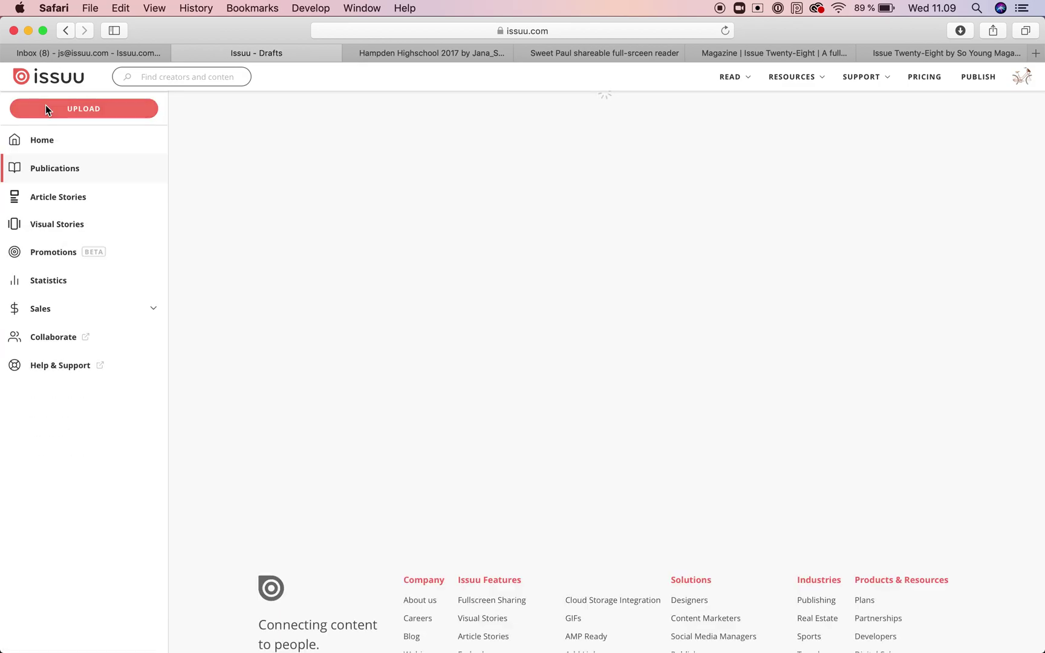
click(89, 315)
click(52, 338)
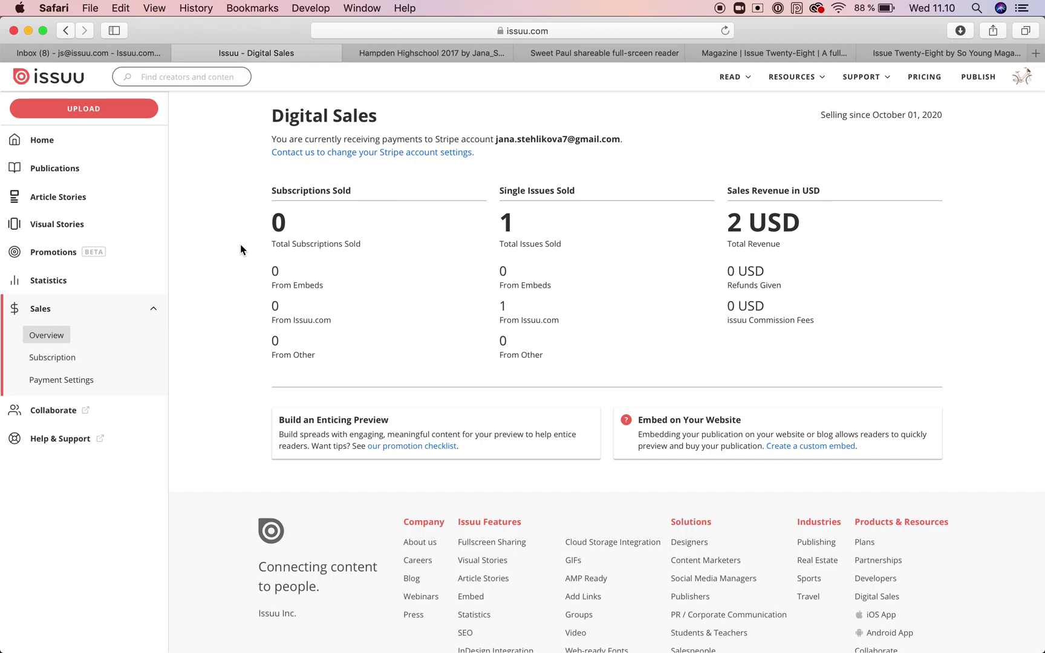
Open the Issuu Help Center, allowing its blocked pop-up, and go to Sell Your Content
mouse_move(861, 77)
click(803, 114)
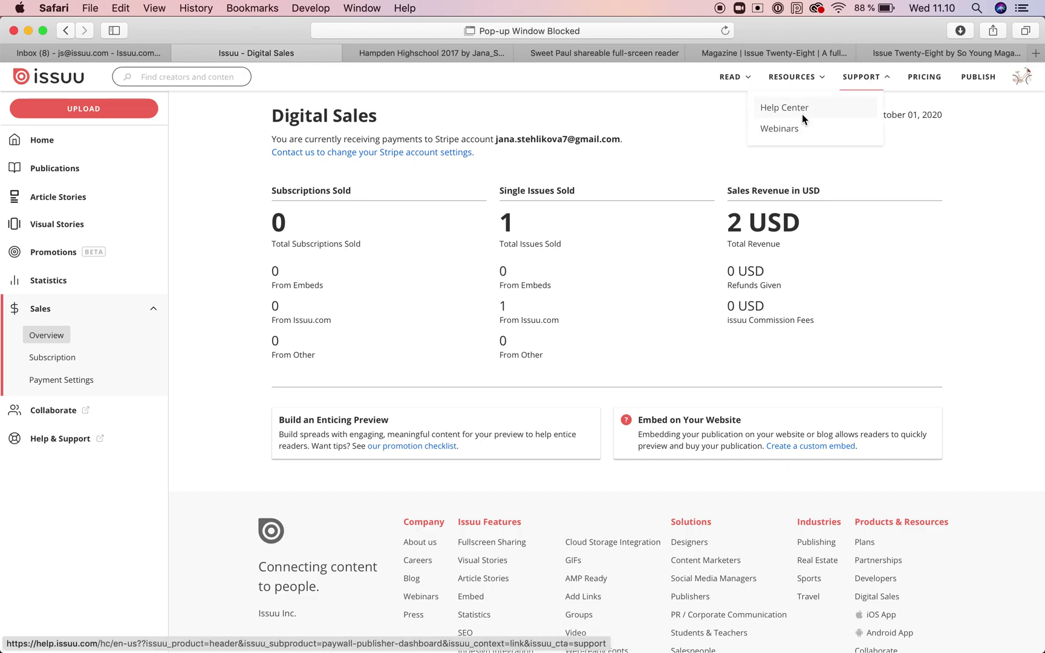
mouse_move(782, 73)
click(710, 30)
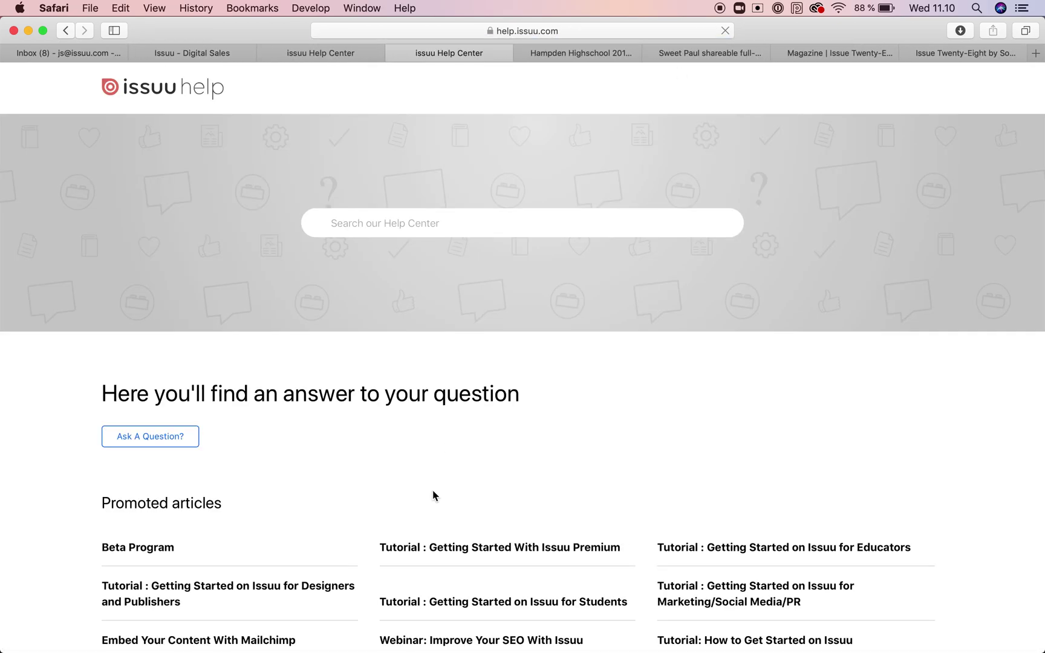
scroll(514, 556, down, 10)
click(787, 380)
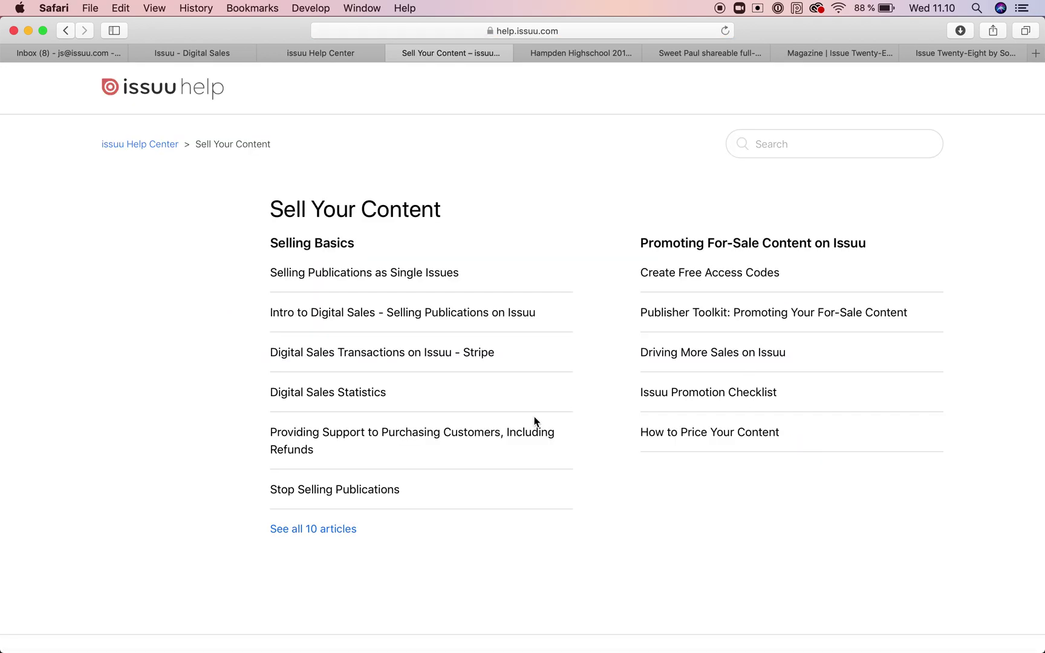
List all 10 Selling Basics articles and read 'Selling Publications as a Subscription'
scroll(414, 551, down, 1)
click(343, 492)
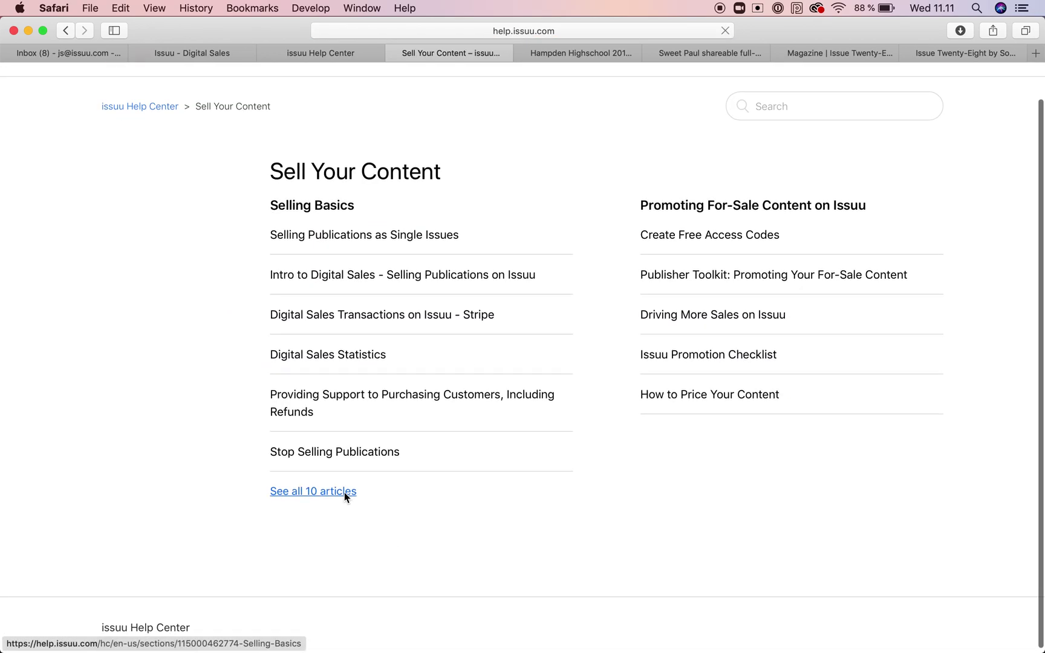
scroll(135, 426, down, 2)
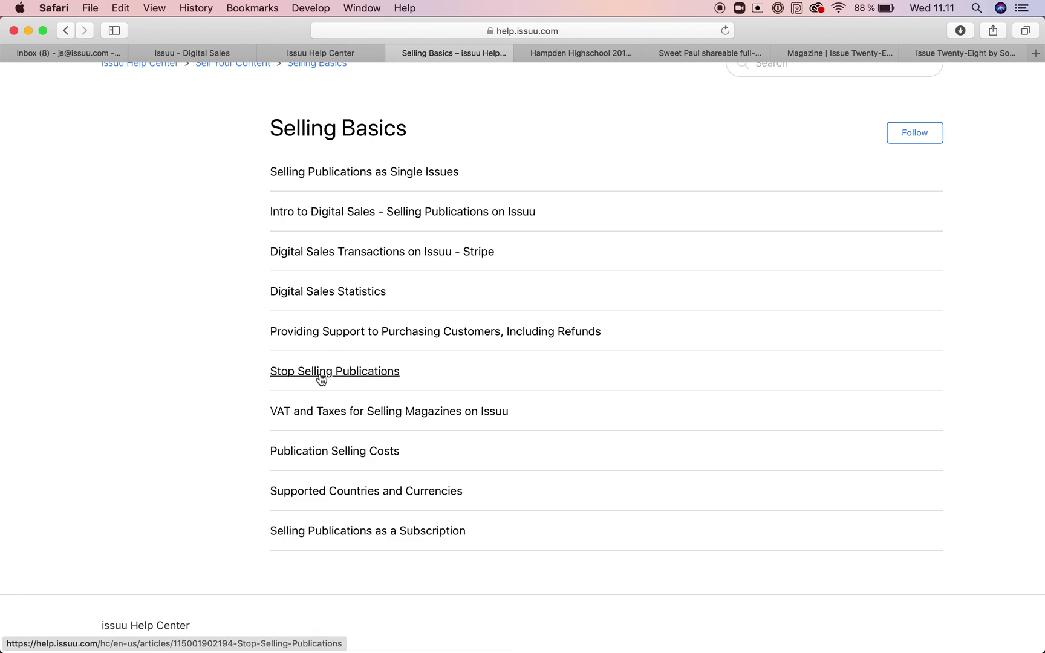
scroll(203, 465, up, 2)
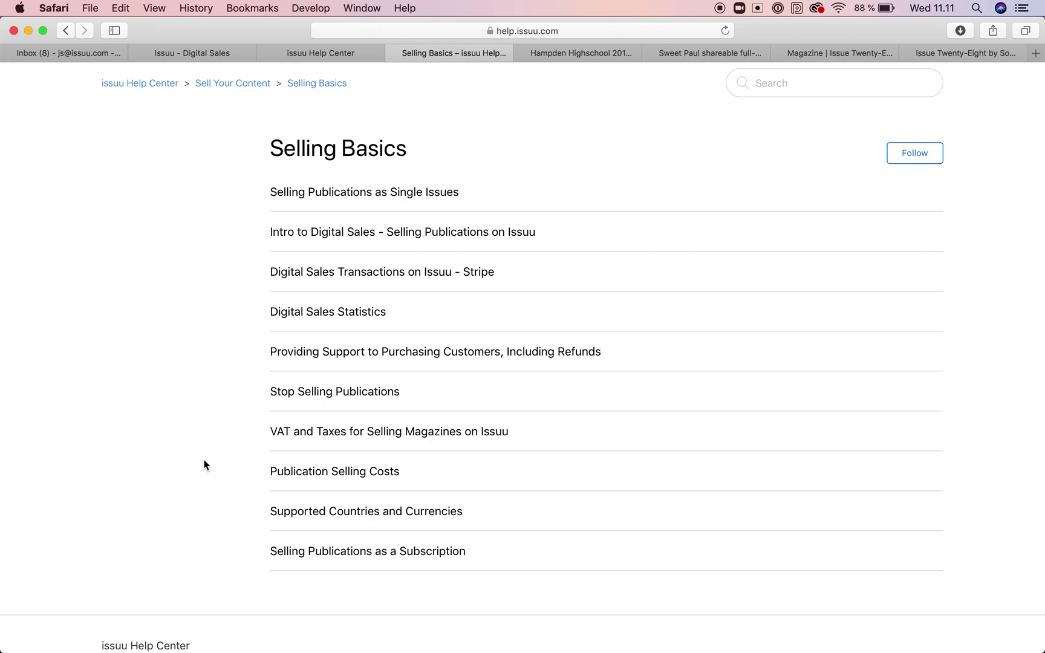
click(328, 554)
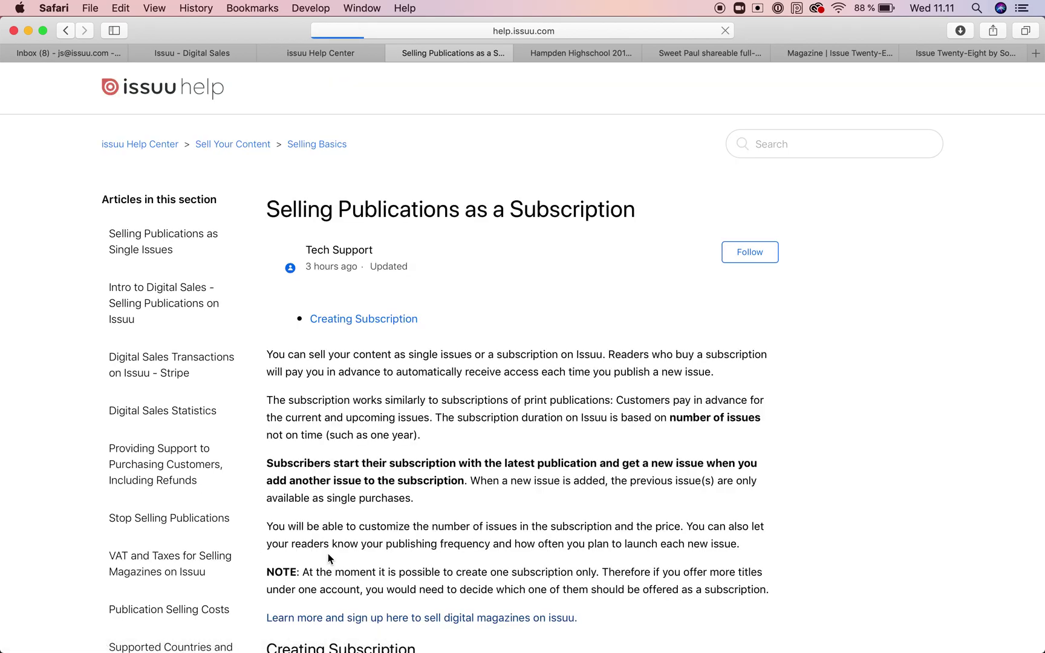
scroll(552, 518, down, 5)
scroll(550, 518, down, 15)
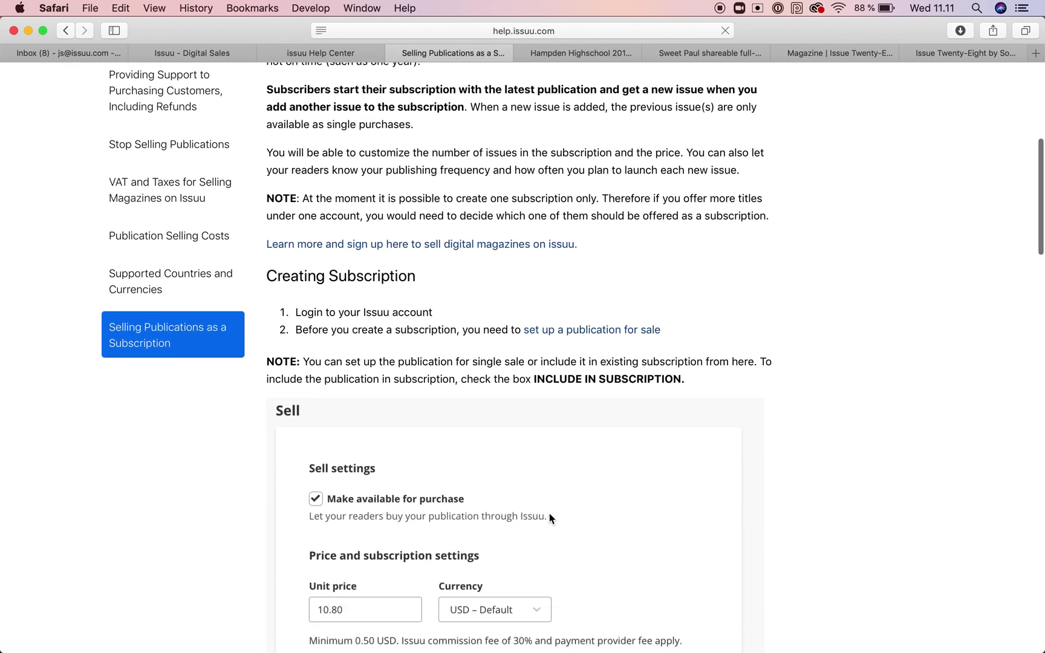
scroll(550, 514, down, 20)
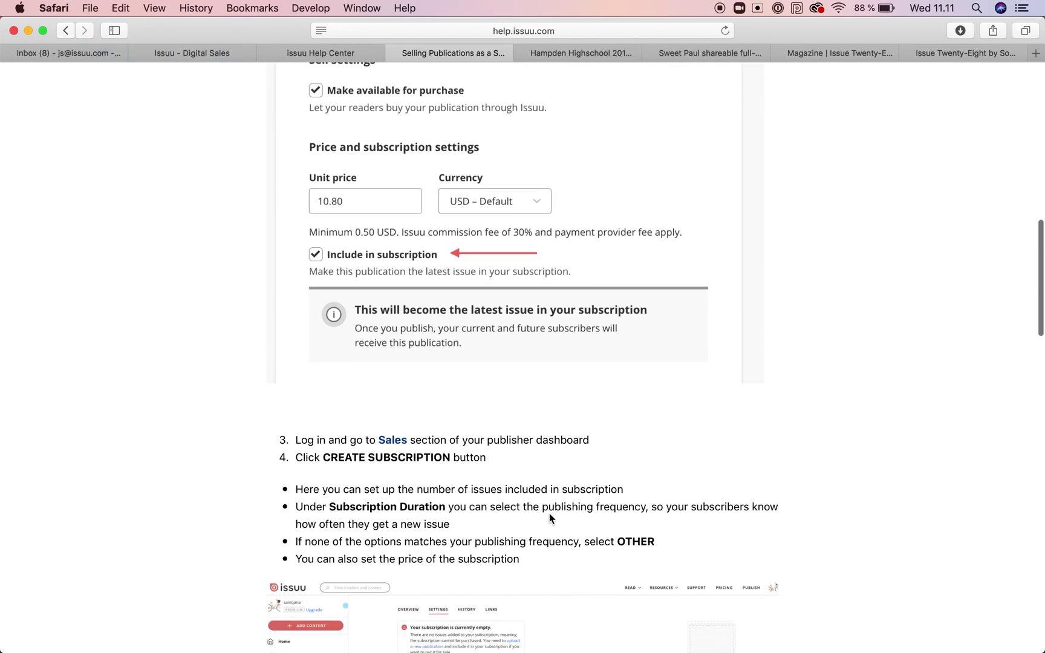
scroll(550, 518, down, 10)
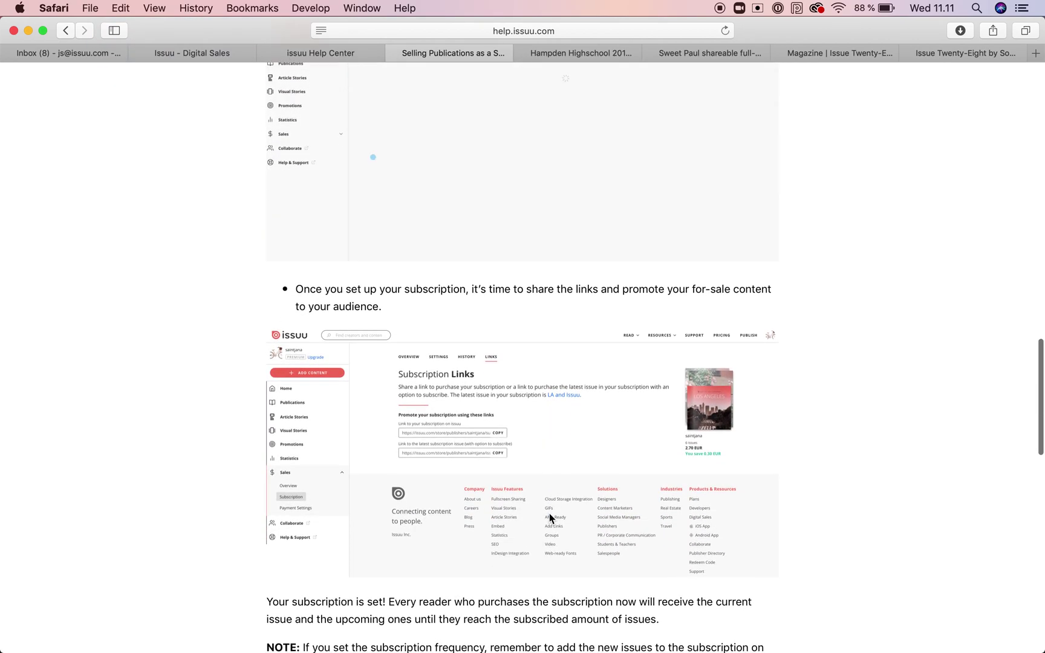